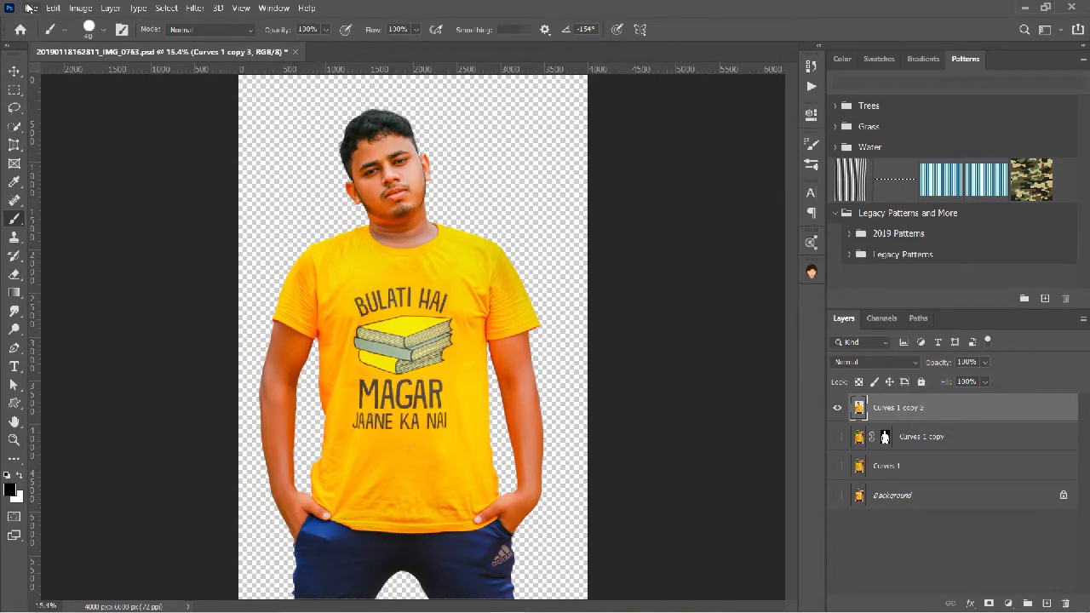
Place the ingmar-AbooMHP8dgc-unsplash cloud image above the Curves 1 copy layer, scaled to 122% so it covers the whole canvas.
click(954, 437)
click(31, 8)
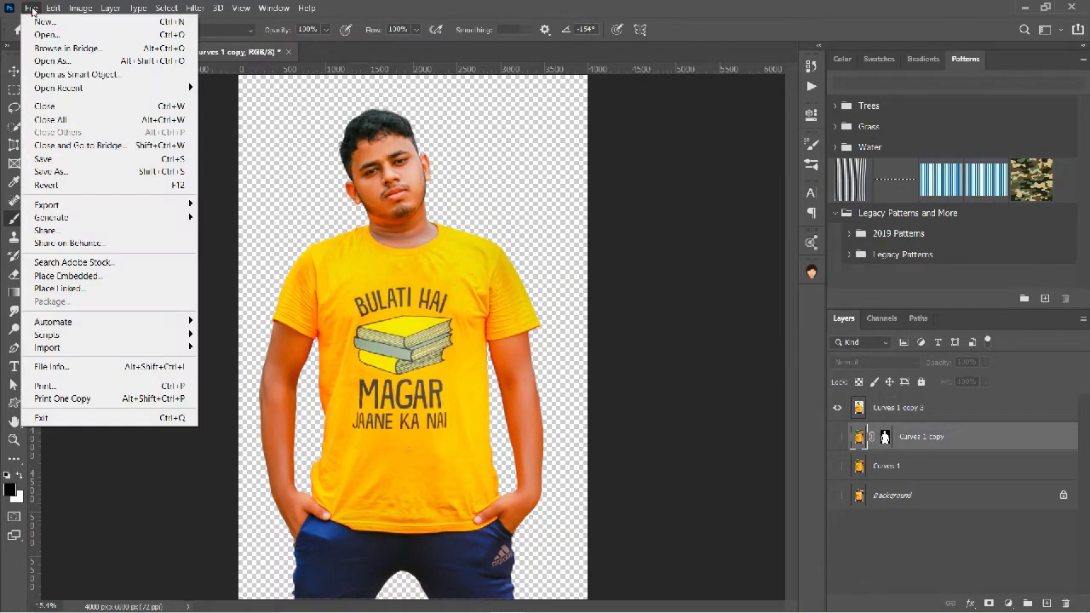
click(85, 277)
click(264, 155)
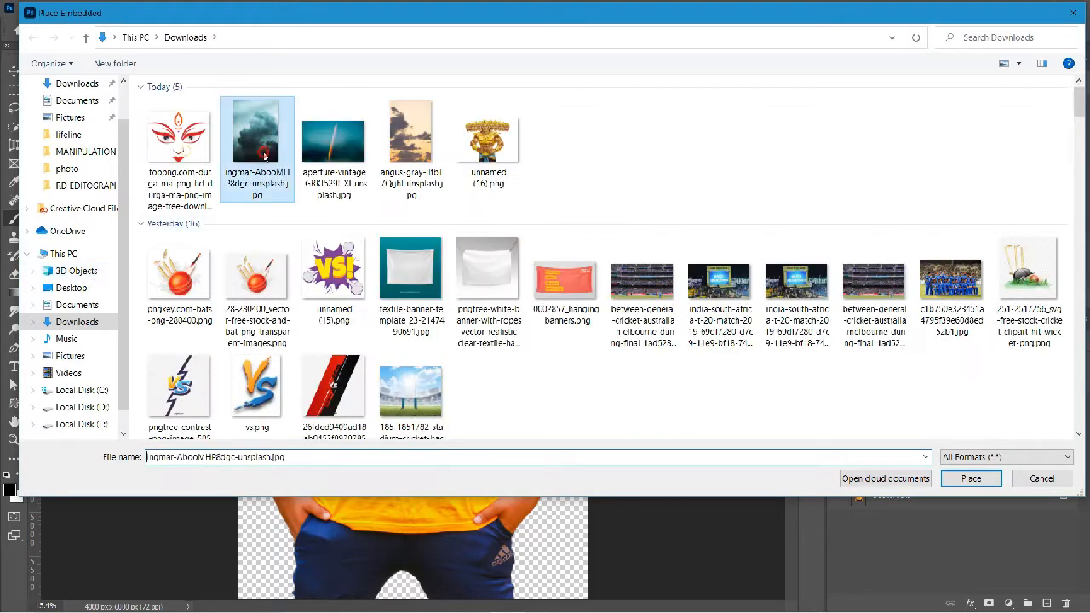
click(971, 478)
drag(578, 570, 629, 611)
scroll(521, 425, down, 3)
scroll(522, 424, down, 2)
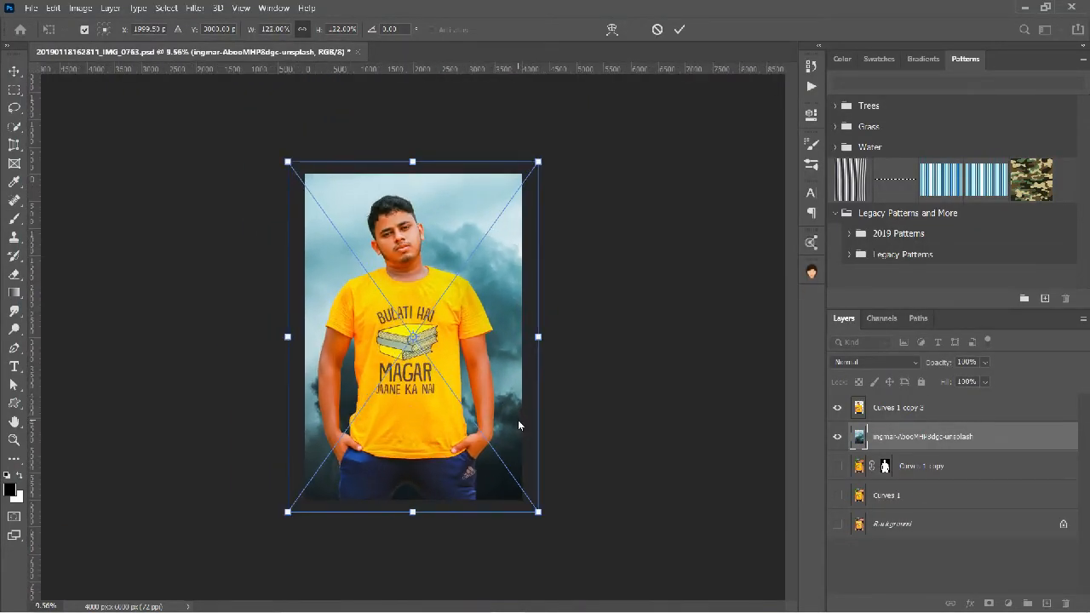
click(678, 30)
Scale the cut-out man to about 78% and position him horizontally centred at the lower edge of the canvas.
click(895, 414)
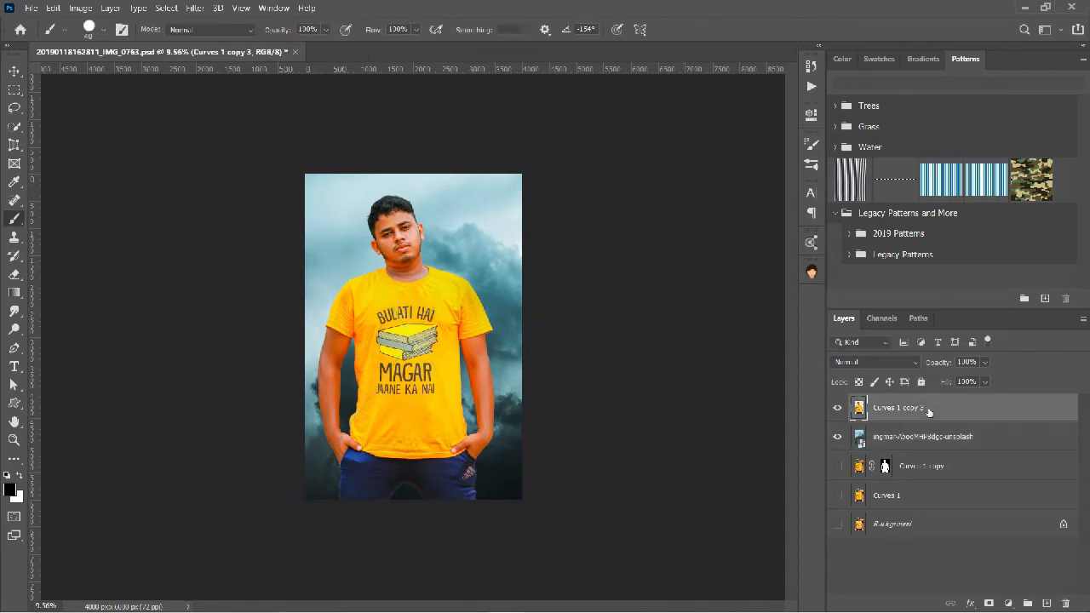
key(ctrl+t)
drag(494, 499, 474, 442)
drag(429, 393, 437, 424)
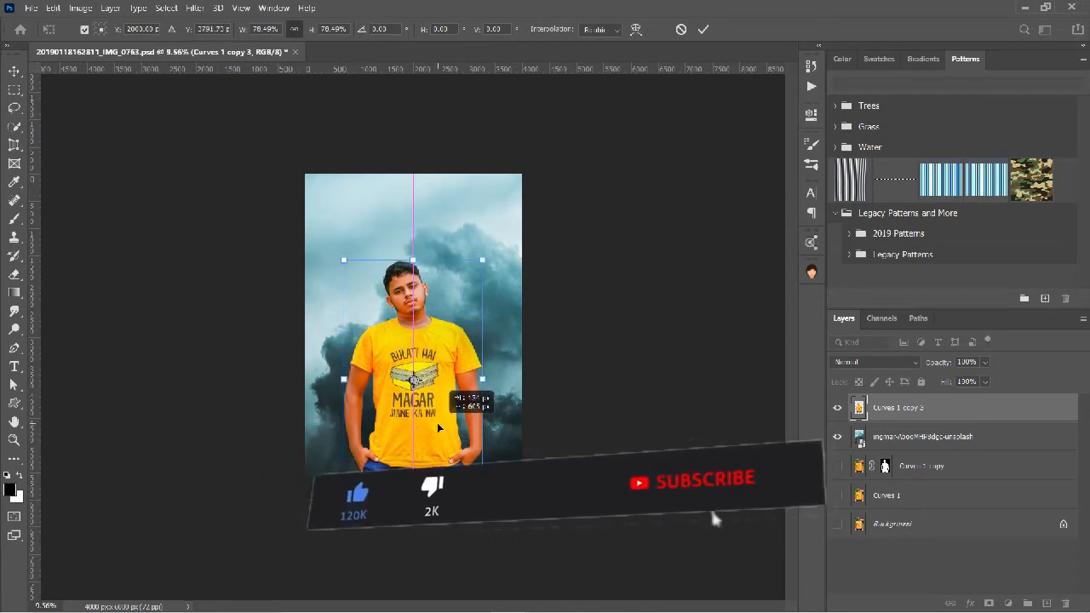
key(Return)
key(b)
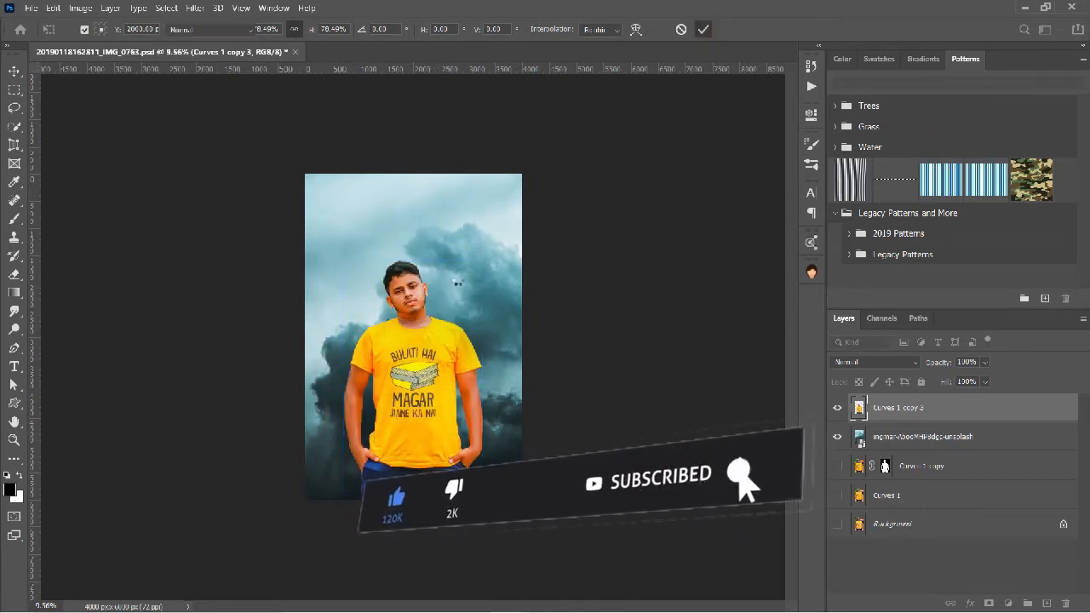
scroll(388, 340, up, 4)
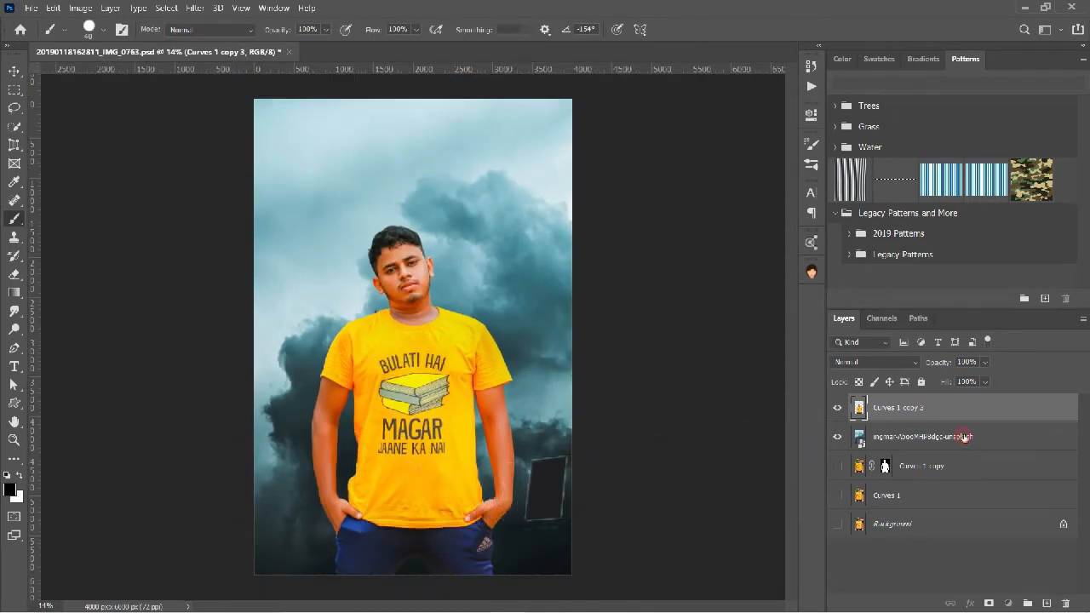
Place the toppng Durga face image between the man and the clouds, enlarge it to about 487% and move it behind his head.
click(964, 438)
click(31, 8)
click(90, 270)
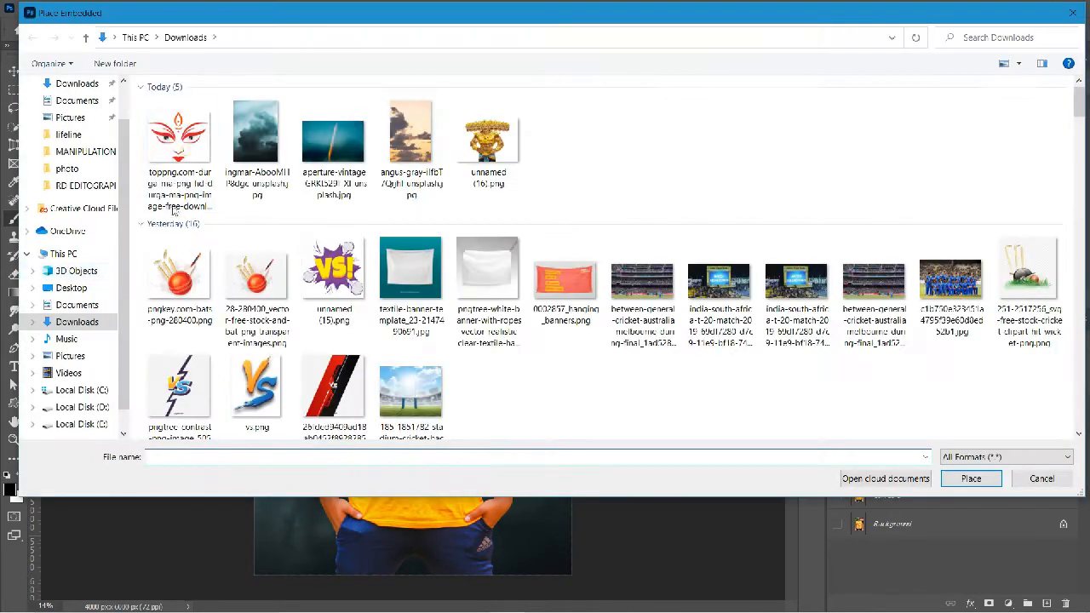
click(971, 478)
drag(474, 386, 574, 468)
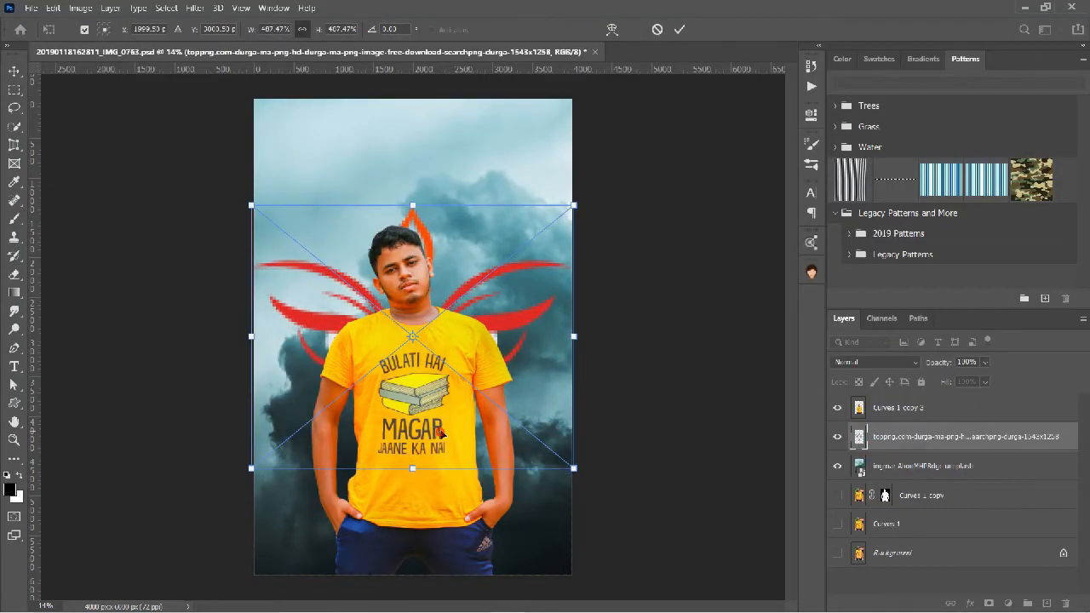
drag(441, 432, 439, 327)
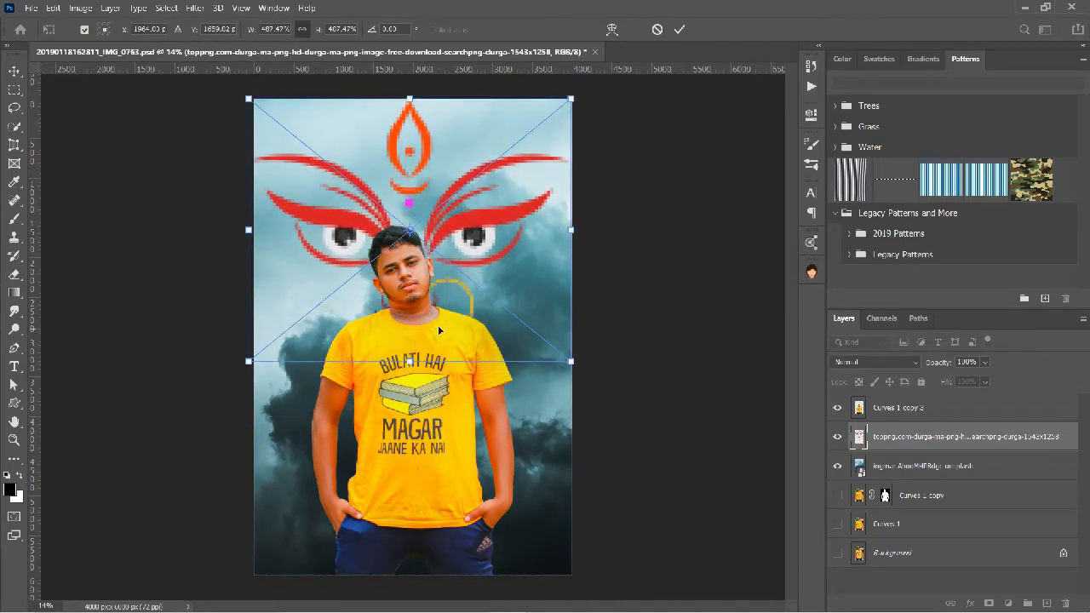
click(679, 30)
scroll(536, 395, down, 5)
scroll(536, 395, up, 4)
scroll(537, 394, down, 1)
scroll(536, 395, up, 1)
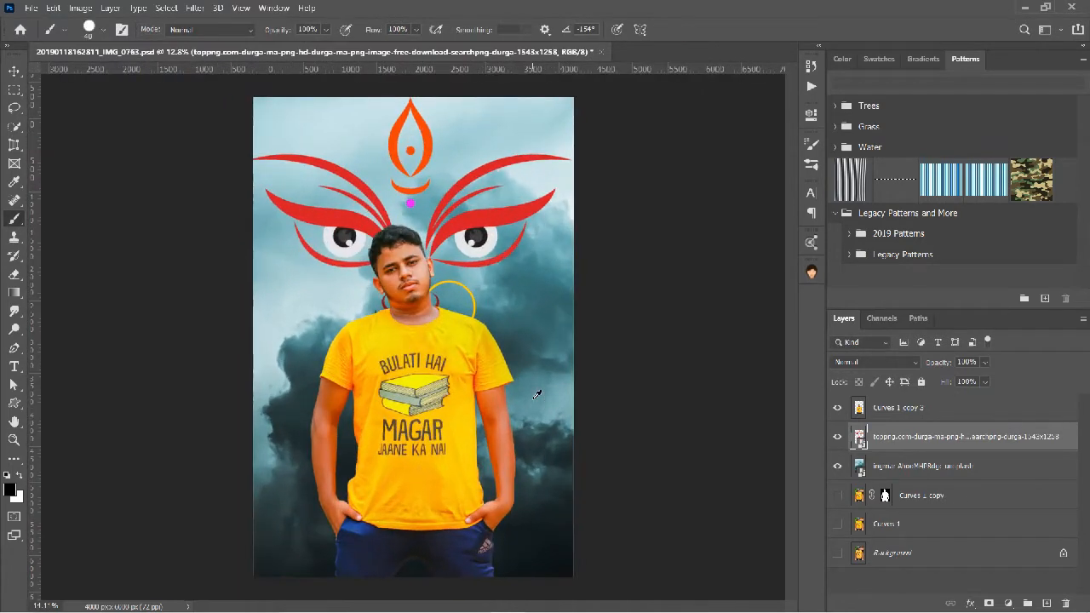
click(193, 10)
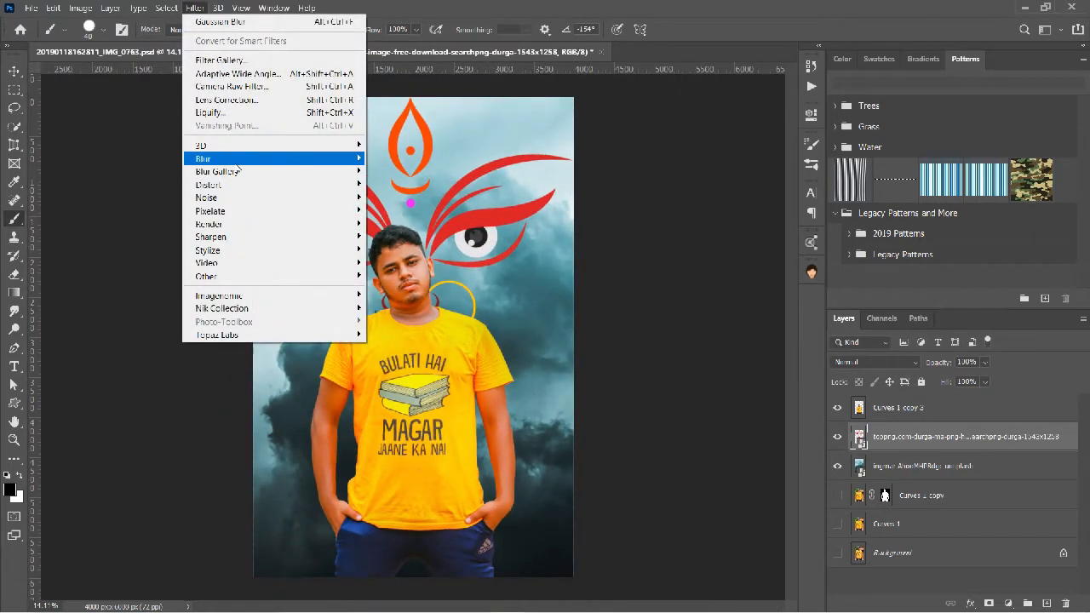
click(658, 354)
click(838, 437)
click(838, 437)
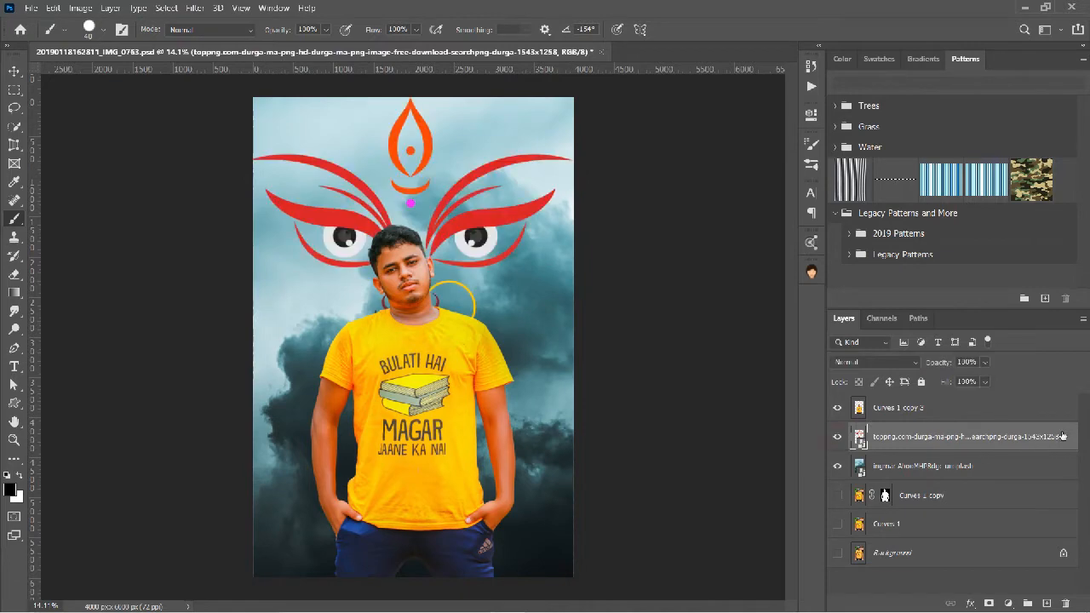
Apply a Gaussian Blur with a radius of 18 pixels to the Durga face layer.
click(194, 8)
mouse_move(227, 159)
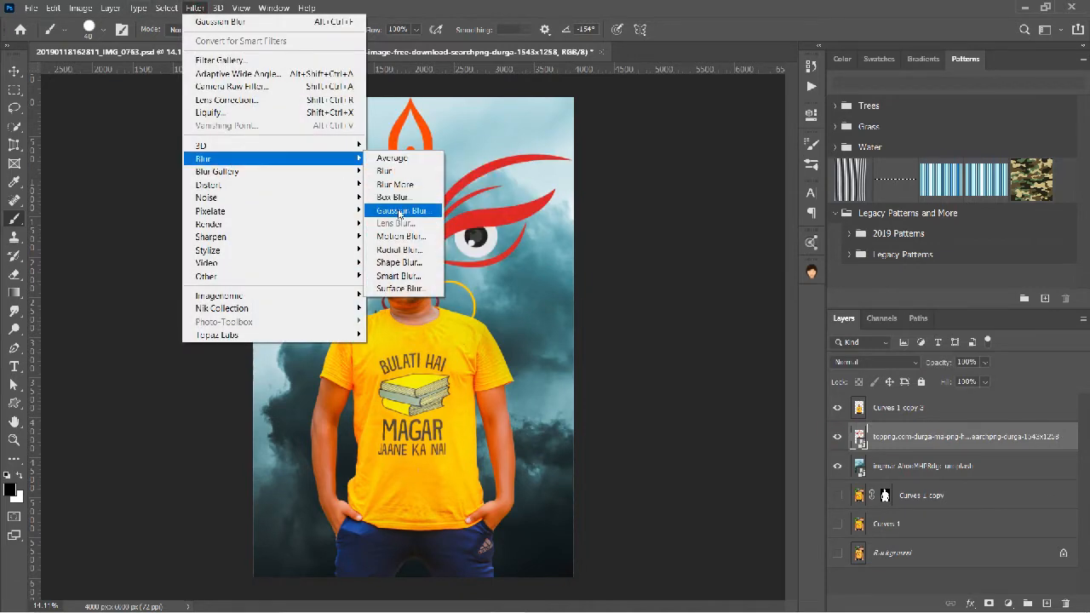
click(399, 212)
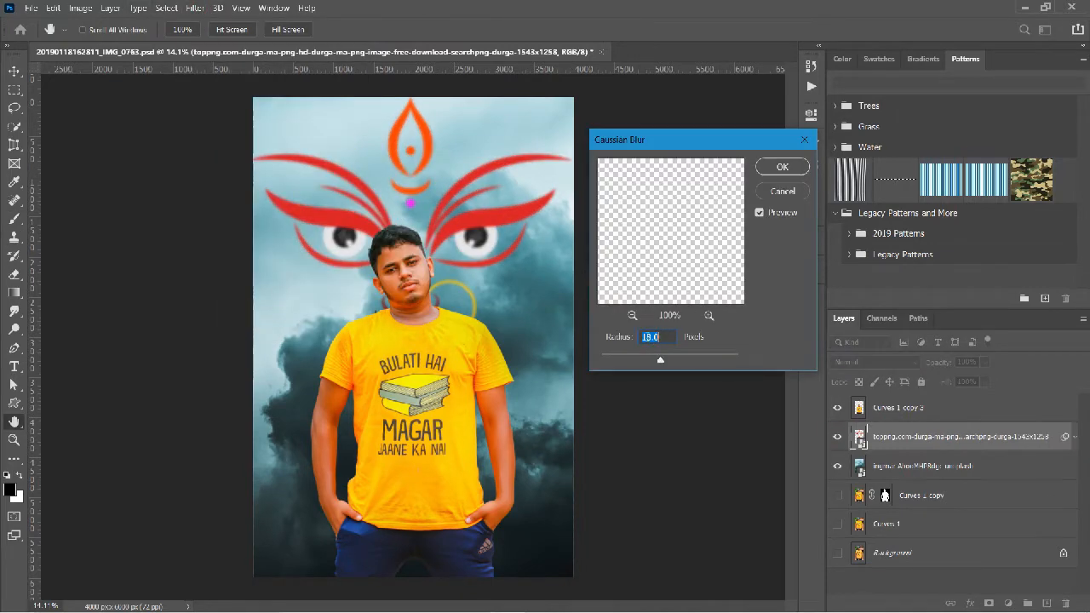
click(779, 166)
key(b)
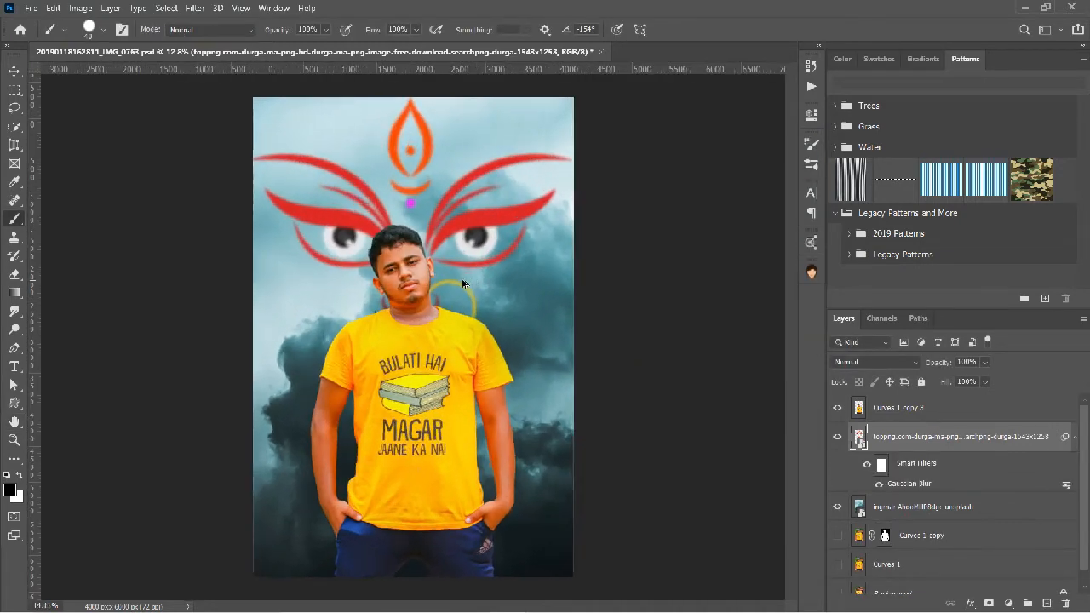
Add a Curves adjustment clipped to the cloud background, darken its midtones slightly and compare the image with and without it.
click(963, 507)
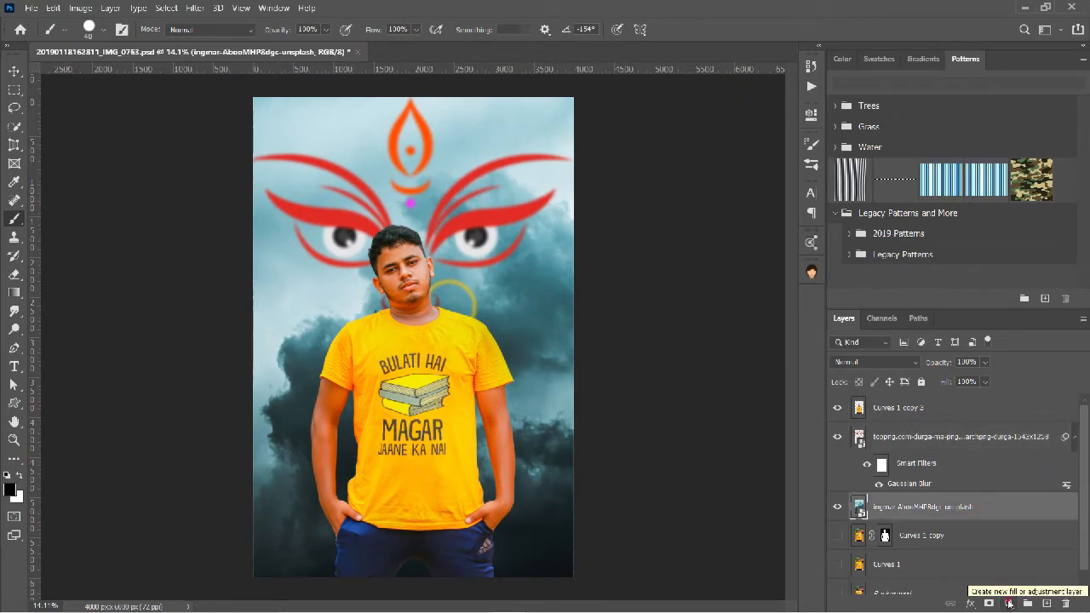
click(1009, 603)
click(995, 421)
click(689, 498)
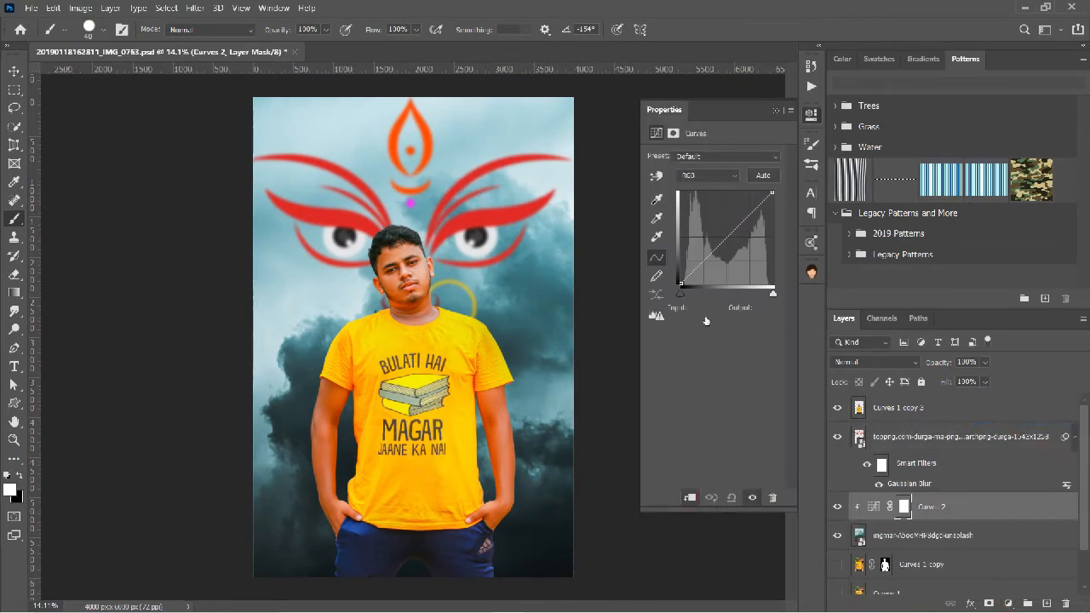
drag(730, 236, 732, 240)
click(776, 110)
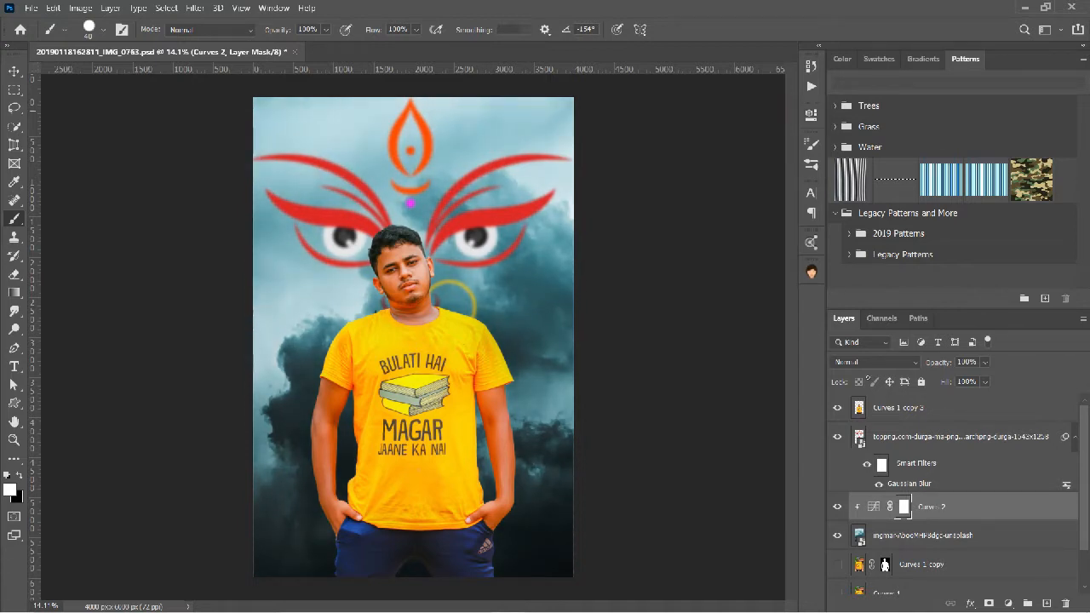
click(837, 508)
click(838, 509)
Add a red Inner Glow to the Durga face layer with a size of about 84 px.
click(1022, 437)
double_click(1021, 435)
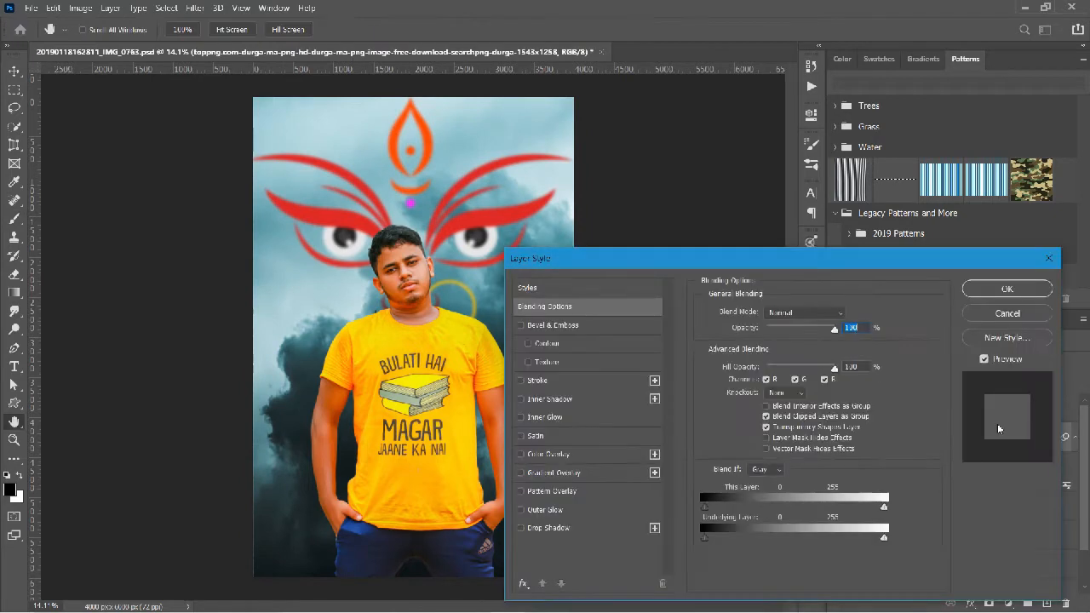
click(545, 417)
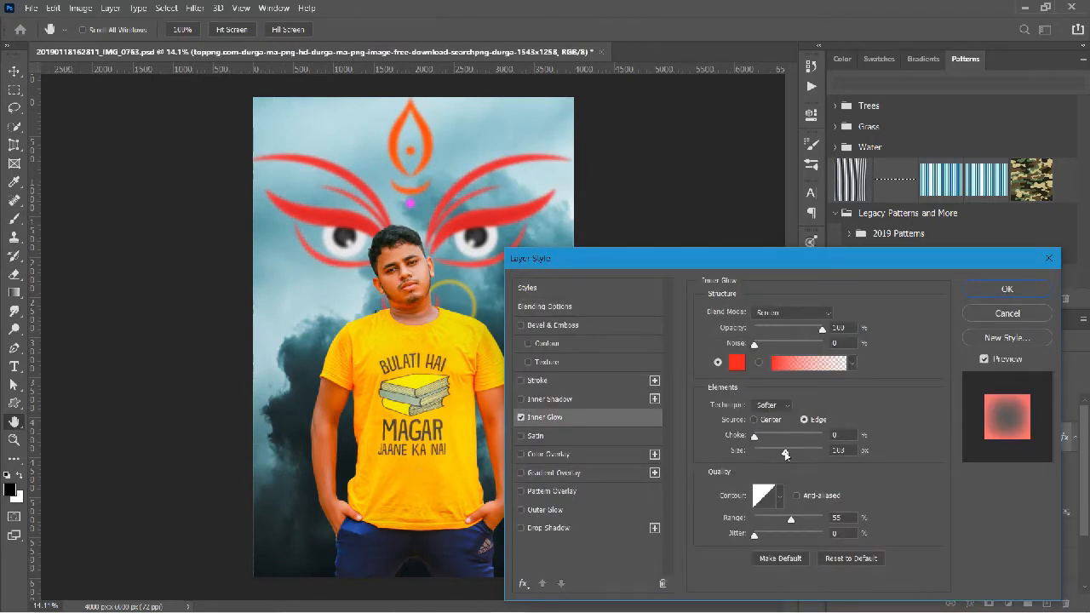
drag(805, 457, 780, 453)
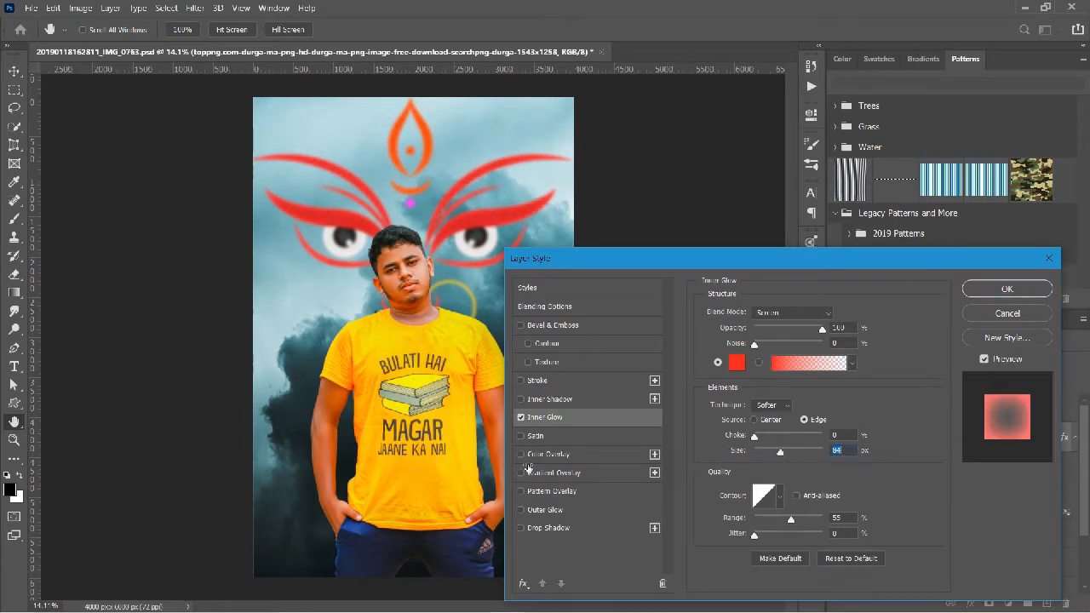
Enable an Outer Glow on the Durga face layer and set its colour to light red ff6a6a.
click(521, 510)
click(574, 511)
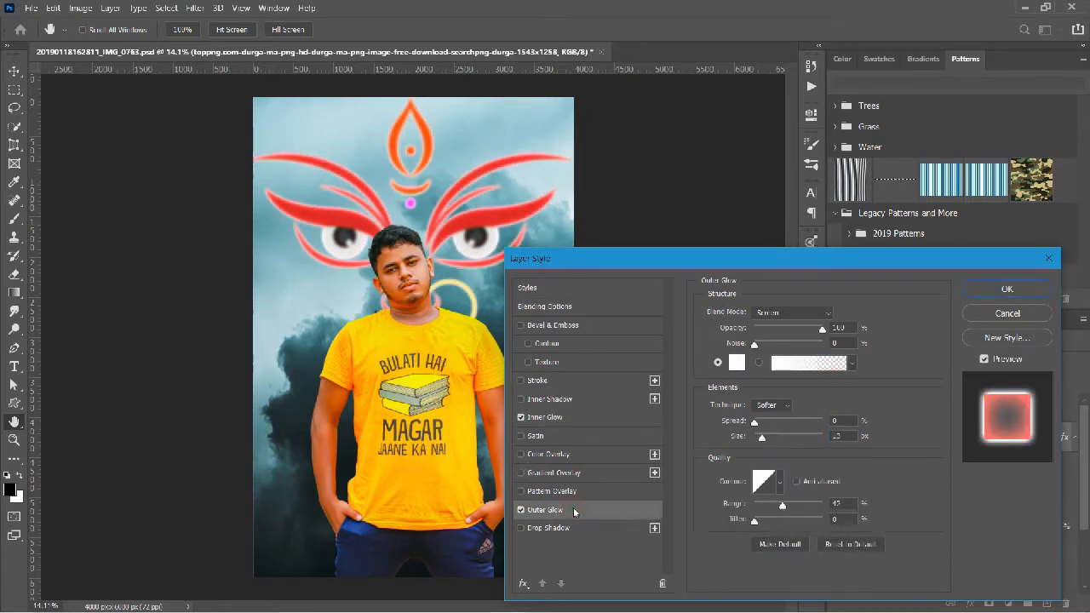
click(736, 363)
click(735, 267)
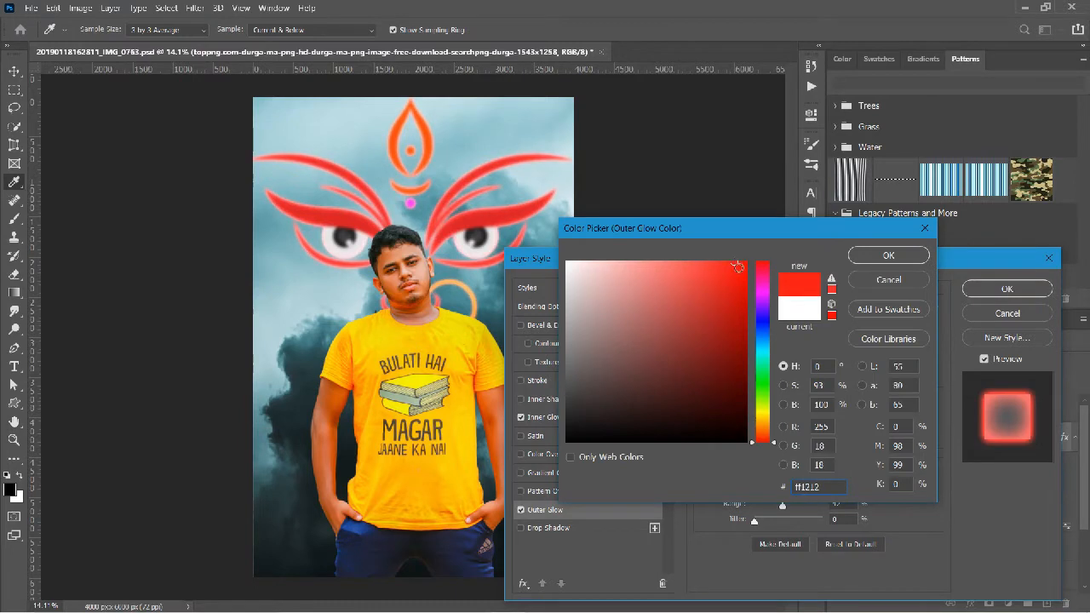
drag(736, 266, 675, 256)
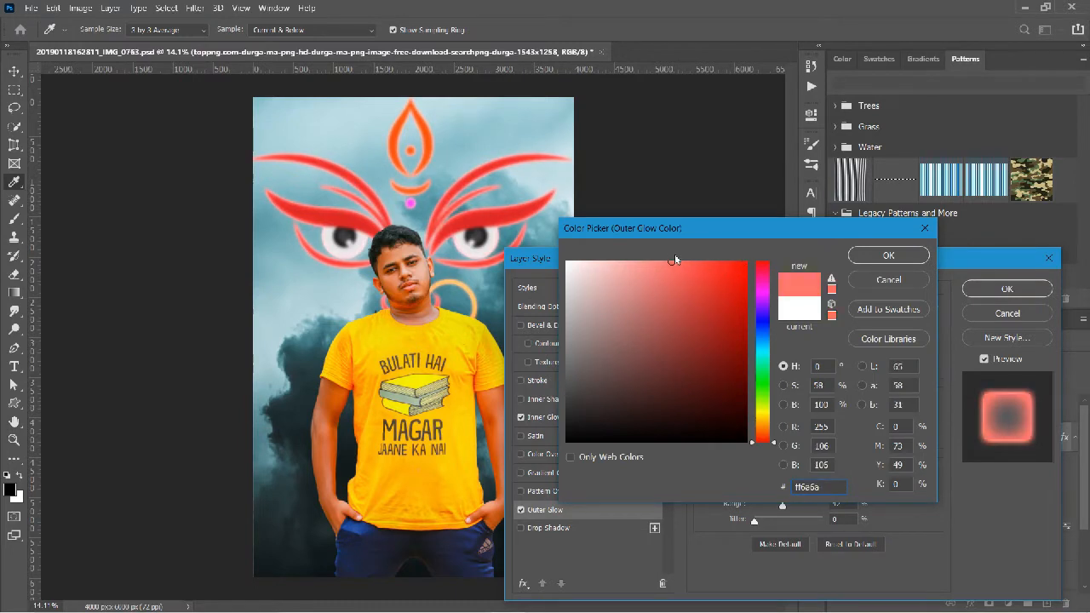
click(863, 261)
Set the Outer Glow's size to about 59 px with 100% opacity and 0% spread, and apply the layer style.
mouse_move(763, 439)
mouse_down()
mouse_move(816, 439)
mouse_move(775, 440)
mouse_up()
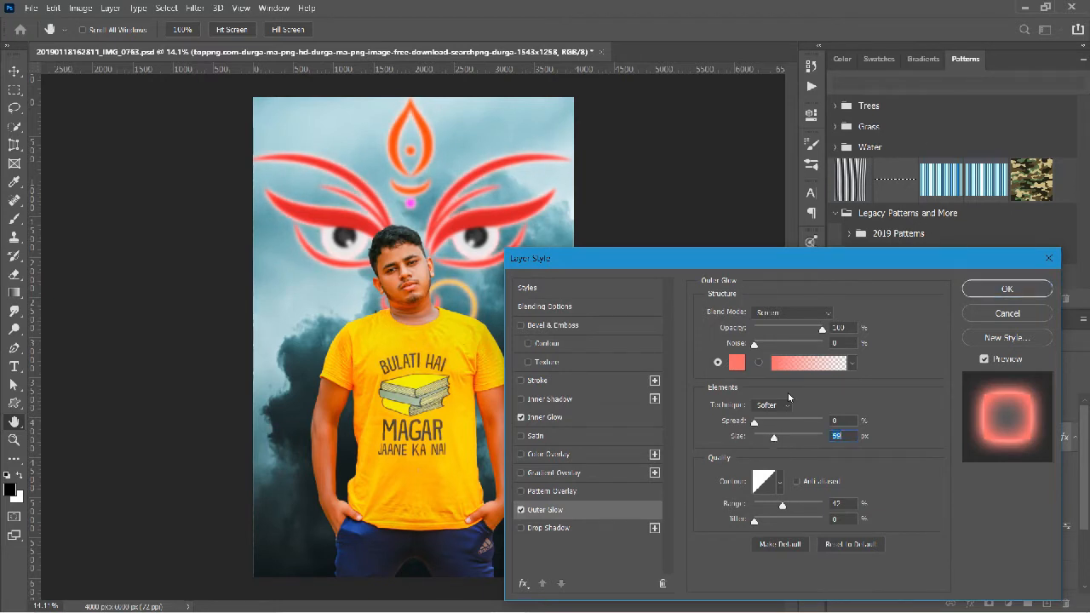
drag(803, 330, 835, 340)
drag(755, 427, 729, 426)
click(1007, 289)
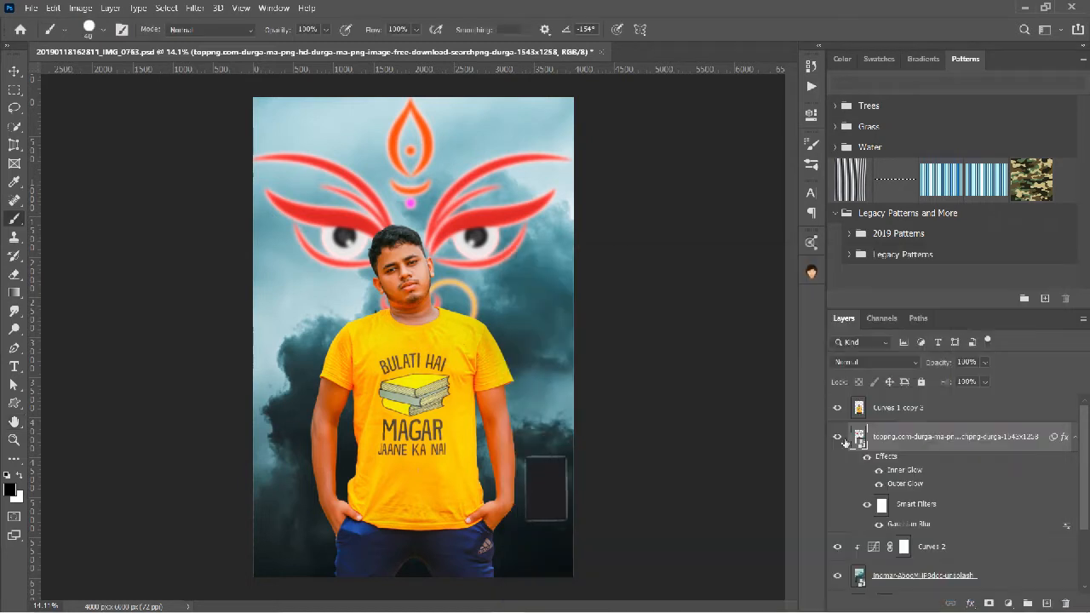
Compare the composition with the glowing Durga face layer hidden and shown.
click(837, 437)
click(837, 436)
click(837, 437)
click(834, 439)
click(835, 440)
click(835, 439)
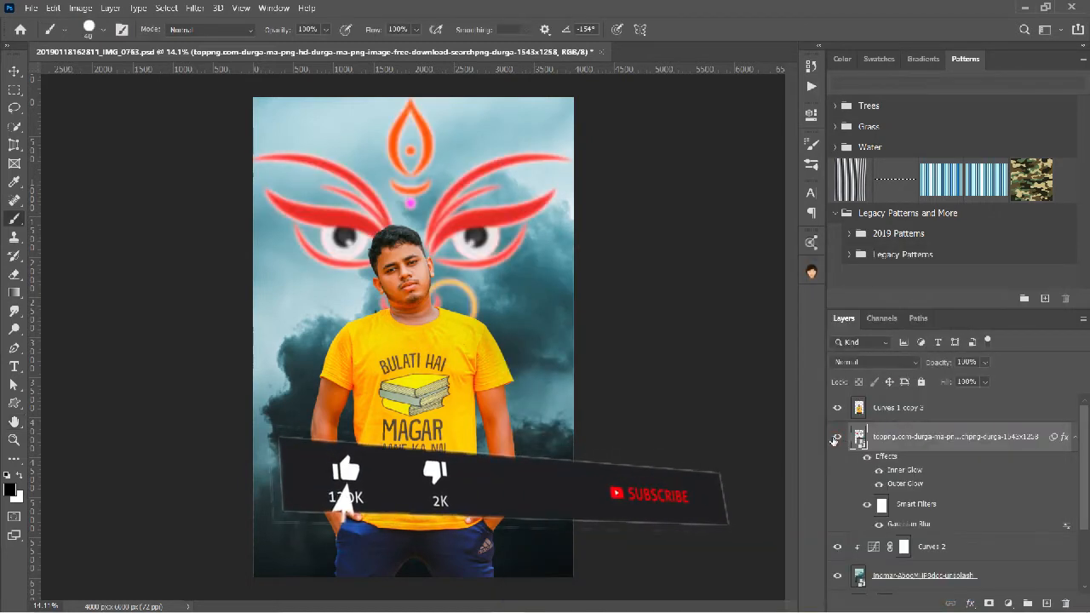
scroll(526, 349, down, 2)
scroll(526, 349, up, 2)
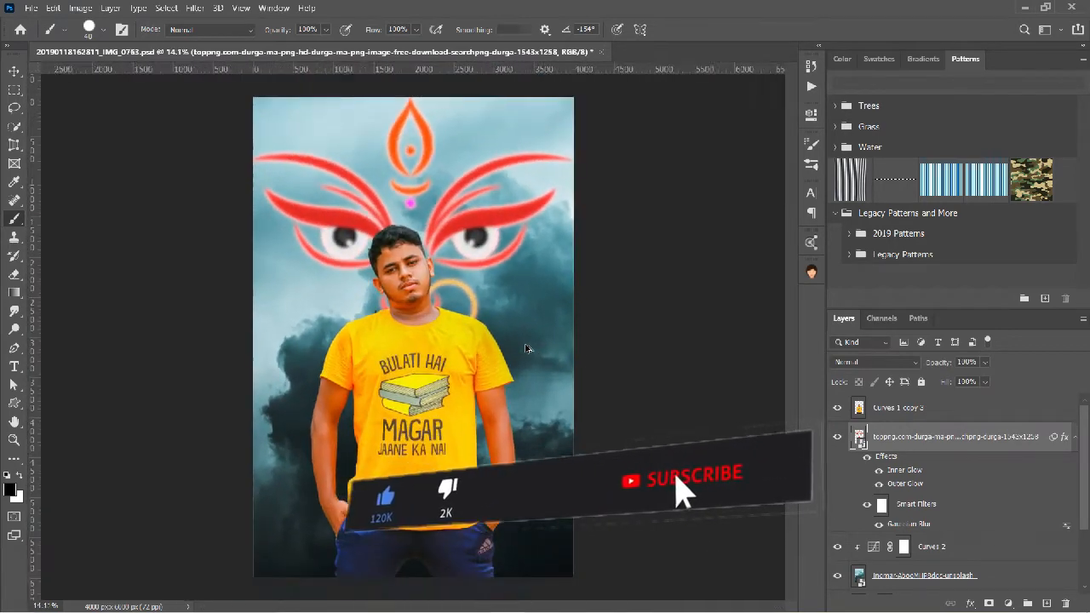
scroll(527, 349, down, 1)
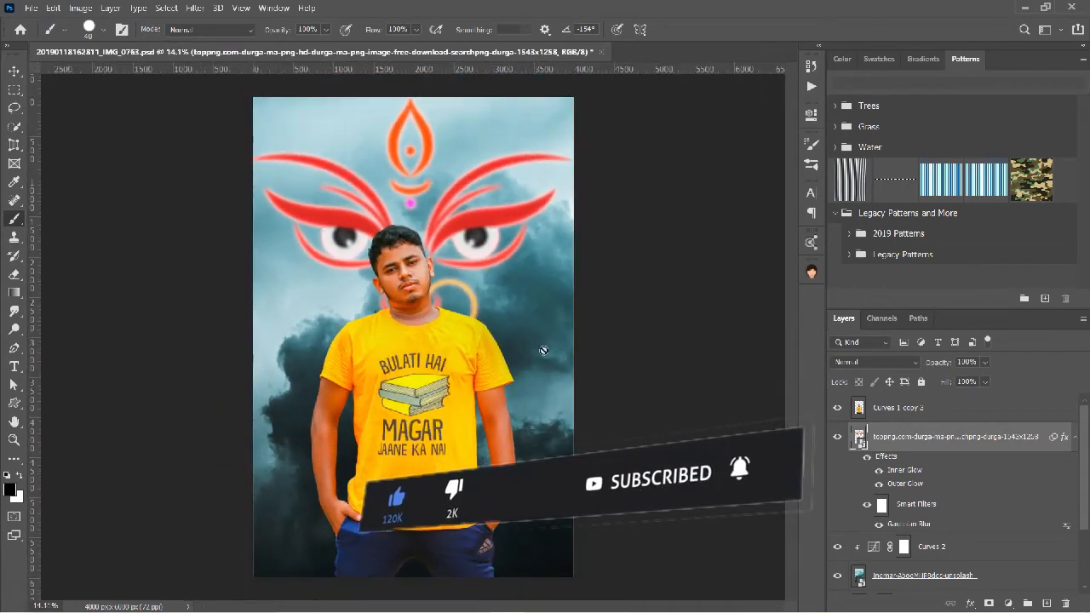
click(836, 440)
click(836, 440)
click(835, 439)
click(835, 440)
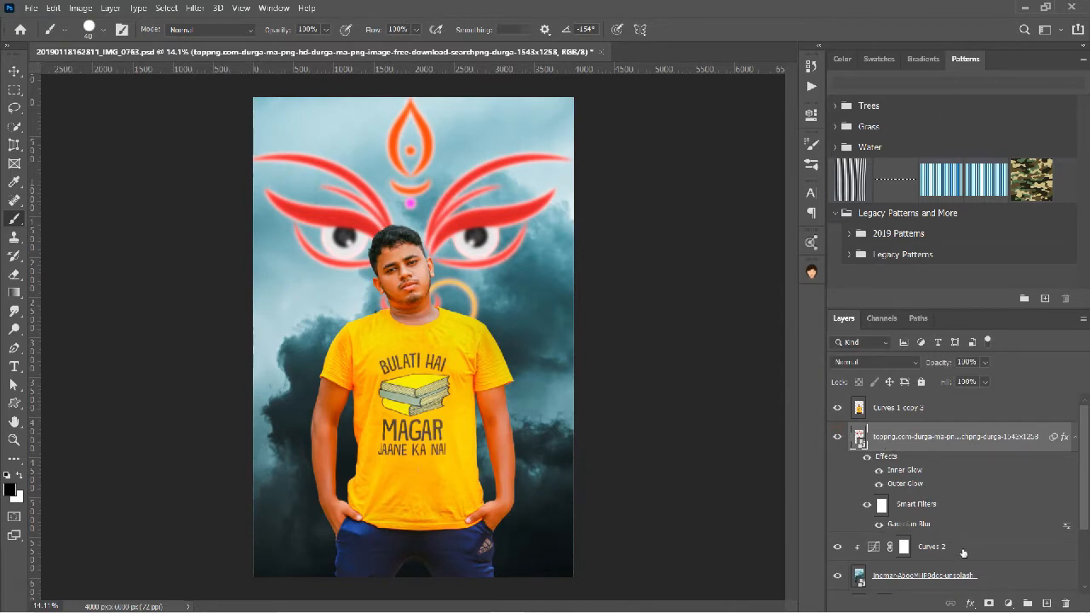
Merge the Curves 2 adjustment with the cloud background layer.
click(963, 553)
right_click(1002, 580)
click(886, 435)
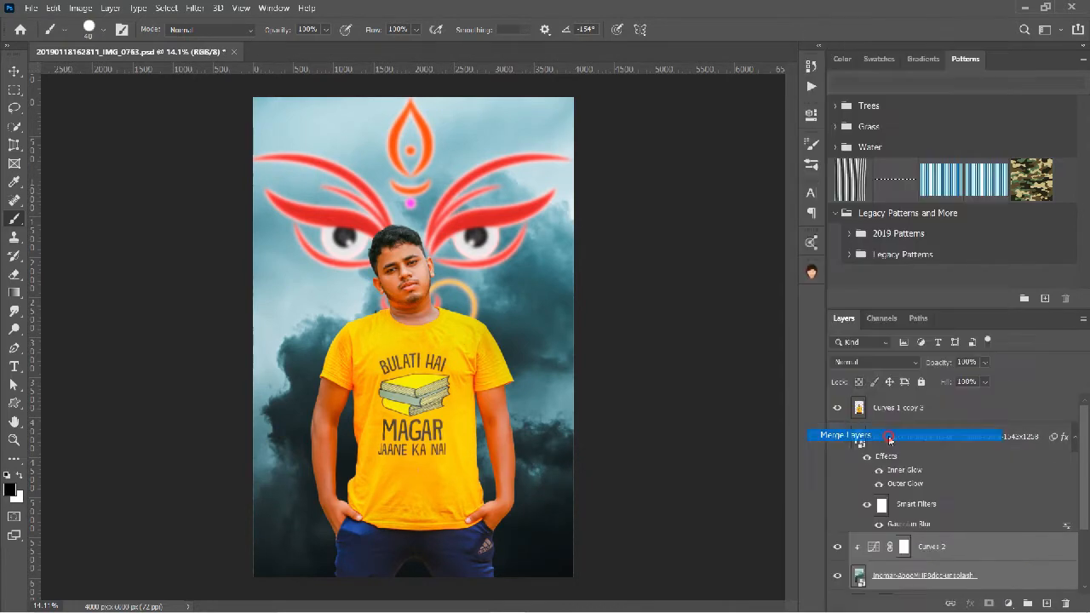
Apply a Gaussian Blur to the merged cloud background to soften it behind the man.
click(186, 8)
mouse_move(256, 159)
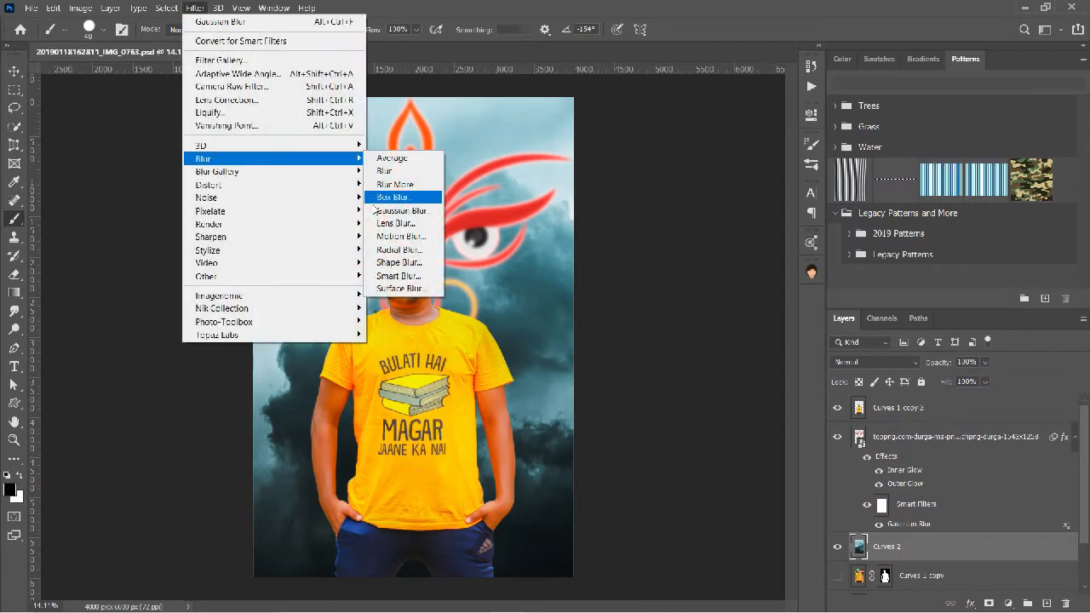
click(400, 210)
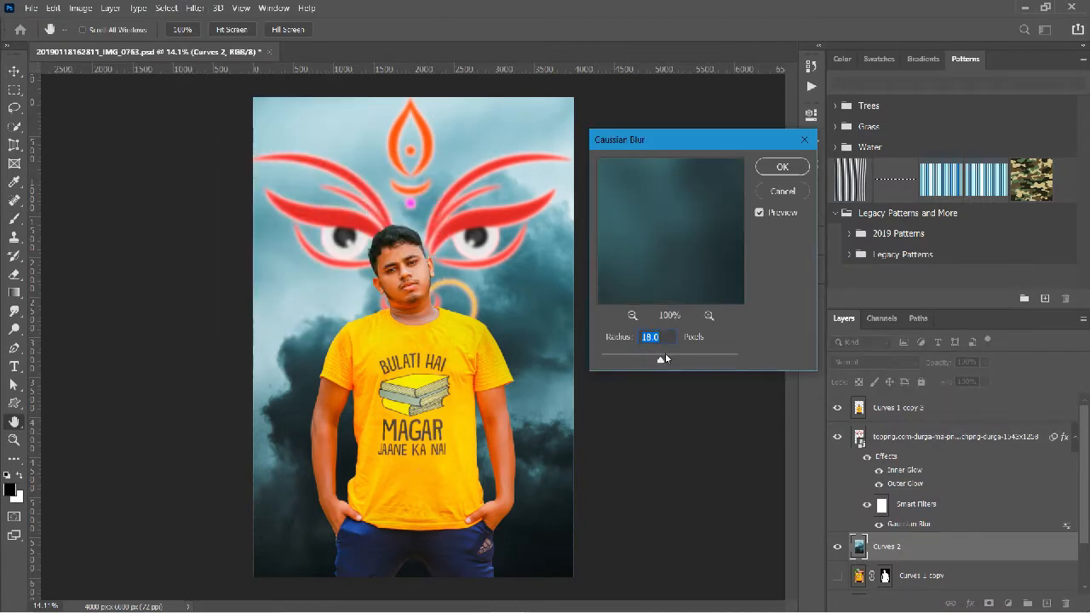
drag(667, 359, 667, 359)
click(782, 166)
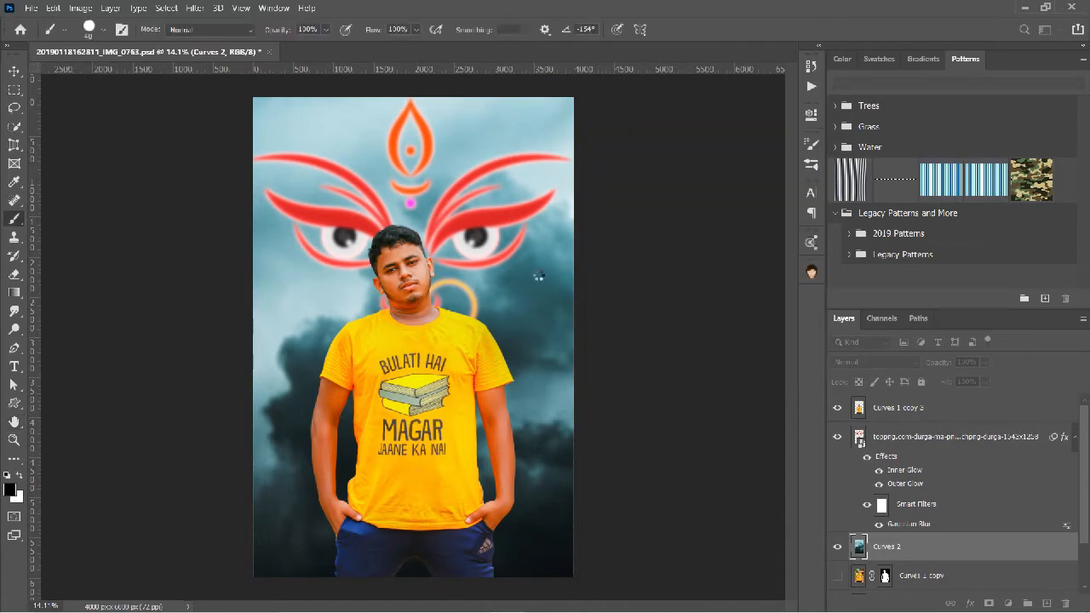
Duplicate the man's cut-out layer, Curves 1 copy 3, and hide the original.
scroll(482, 271, down, 3)
scroll(482, 271, up, 3)
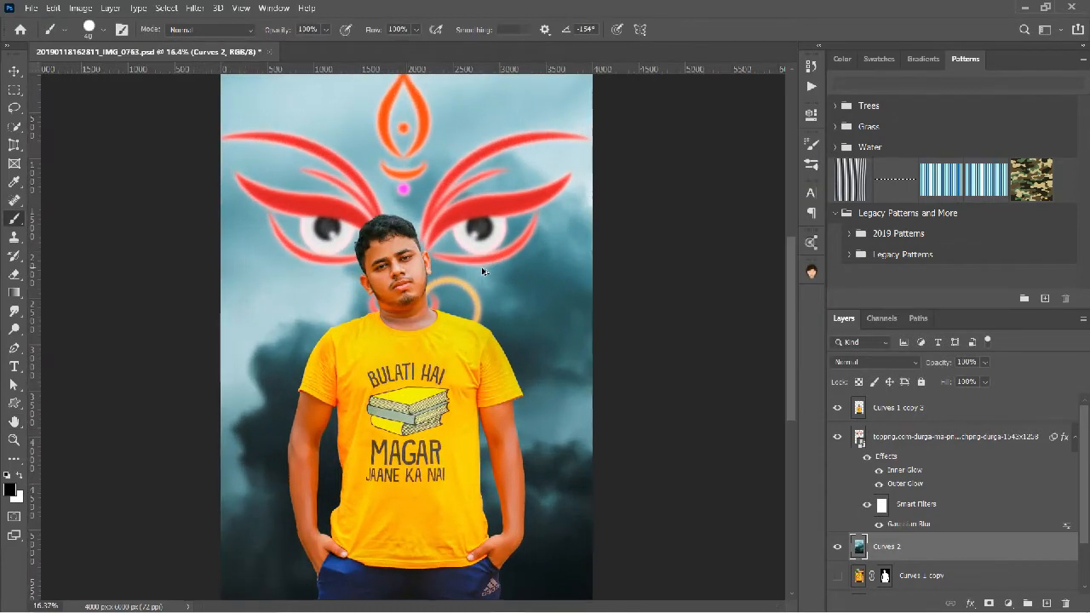
scroll(482, 271, up, 1)
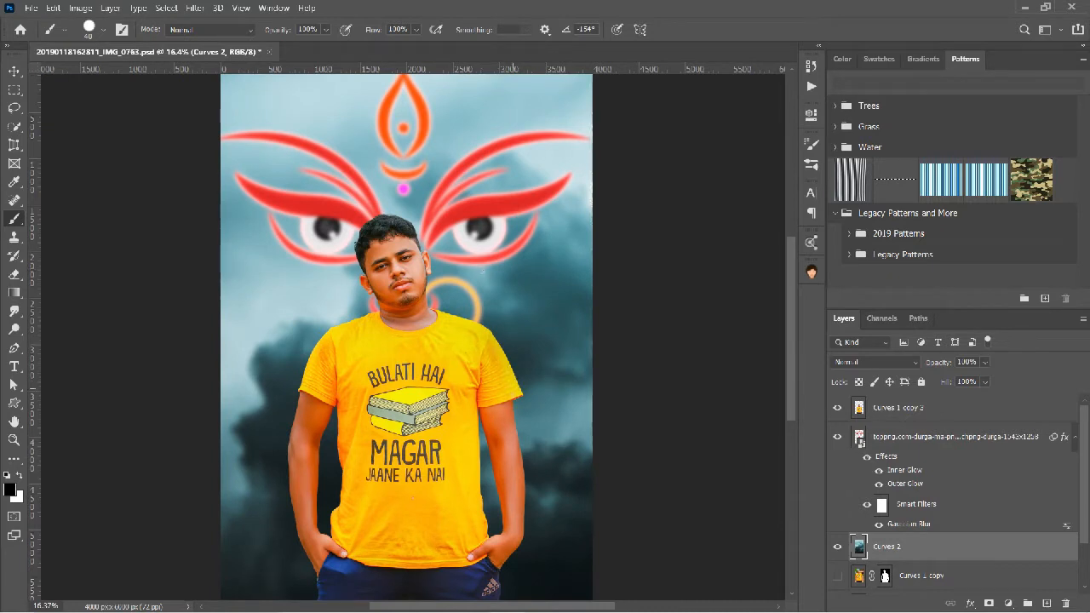
scroll(519, 419, down, 1)
click(908, 413)
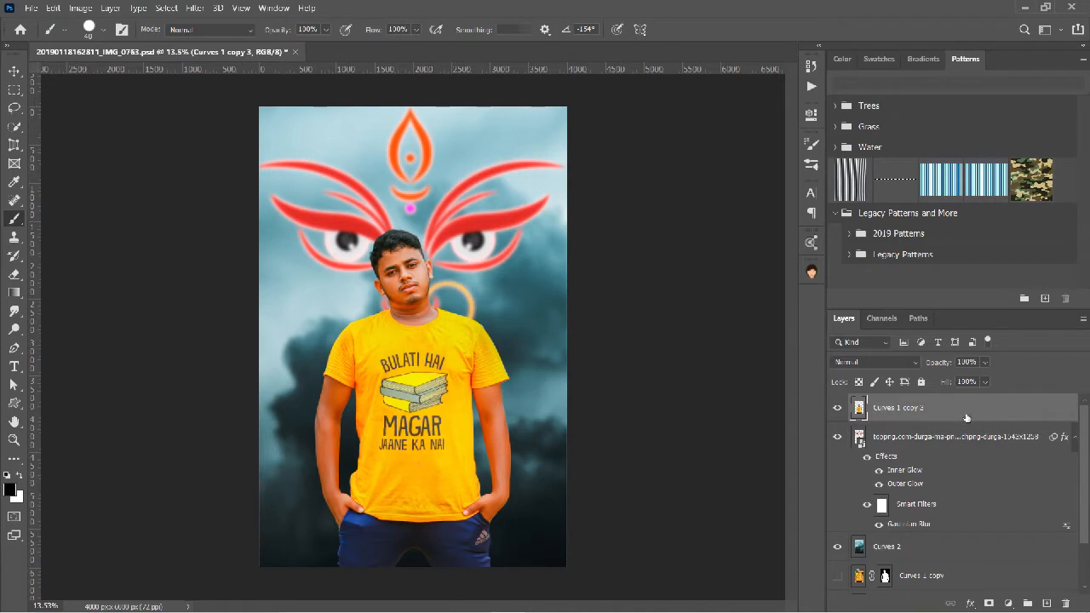
key(ctrl+j)
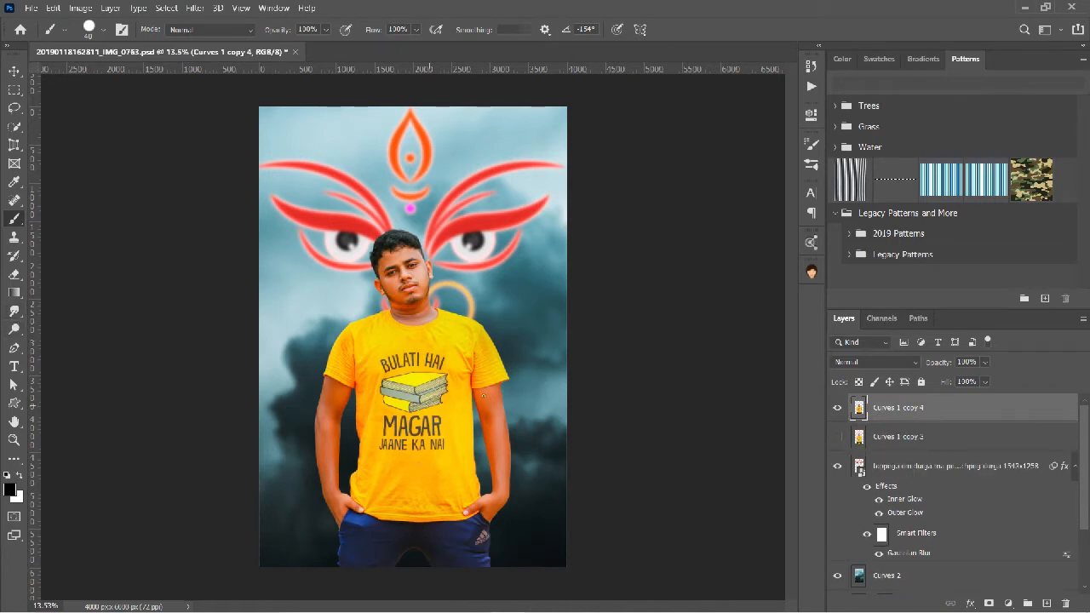
Switch to the Blur tool and save the document.
right_click(17, 312)
click(51, 311)
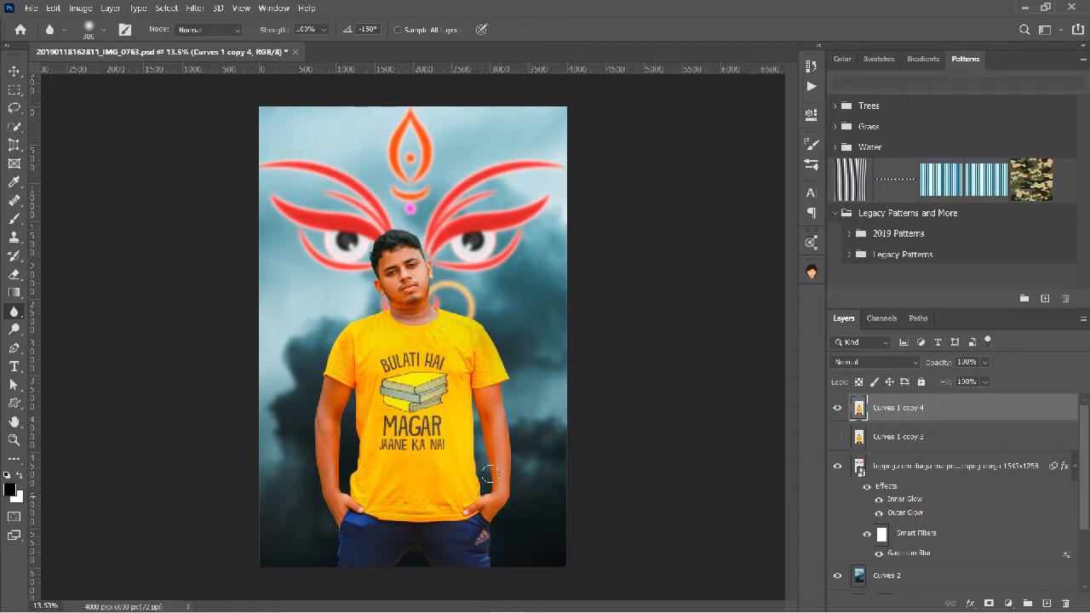
key(ctrl+s)
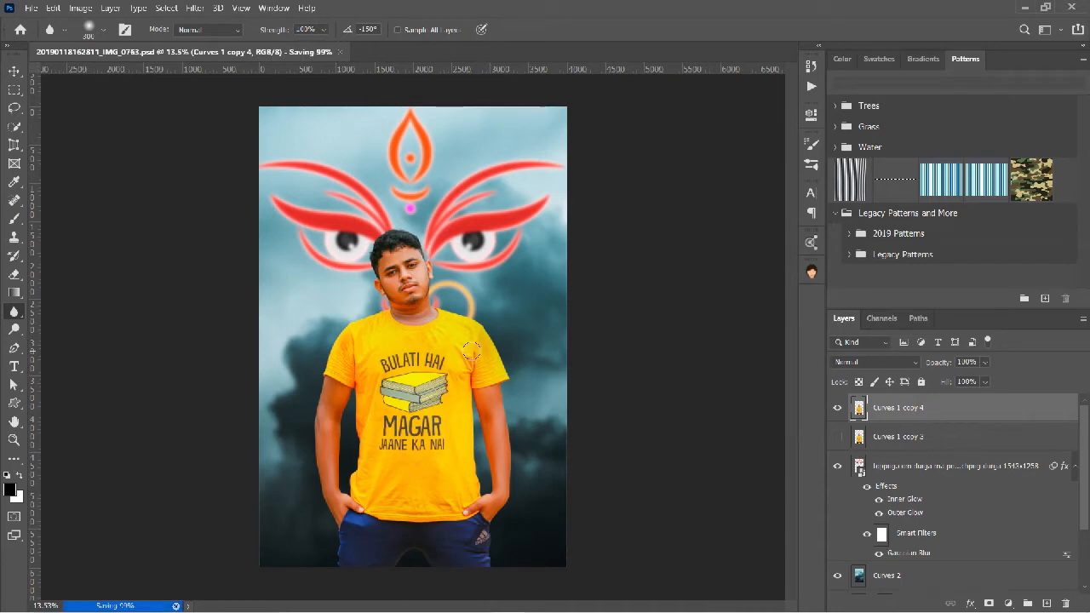
scroll(536, 362, down, 2)
scroll(536, 361, up, 3)
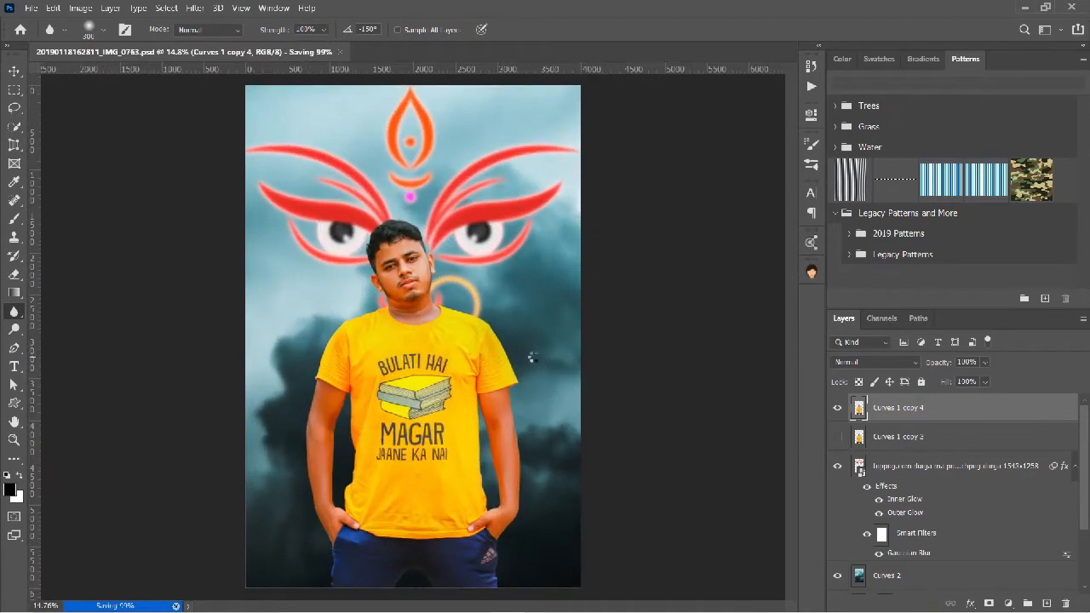
scroll(400, 293, up, 6)
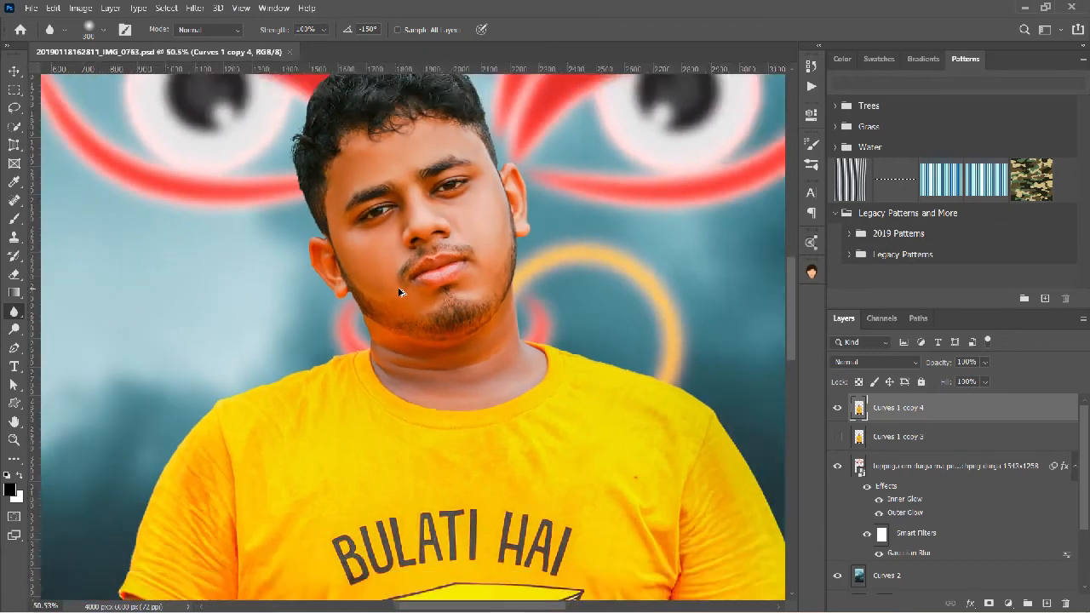
scroll(401, 293, down, 6)
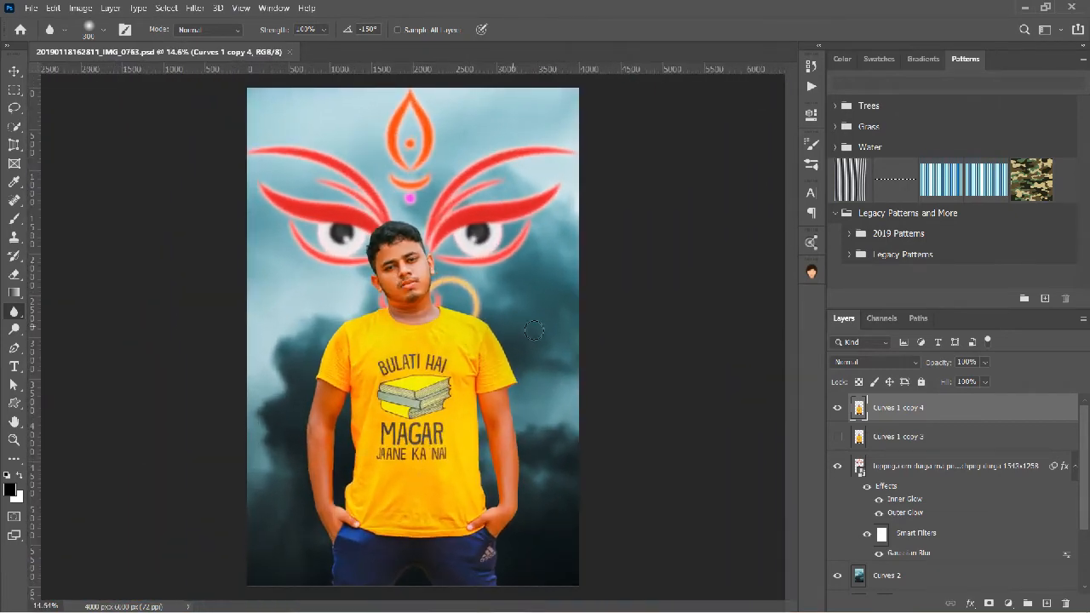
Switch to the Smudge tool and choose the Hair 4 brush preset.
right_click(14, 311)
click(60, 335)
click(103, 30)
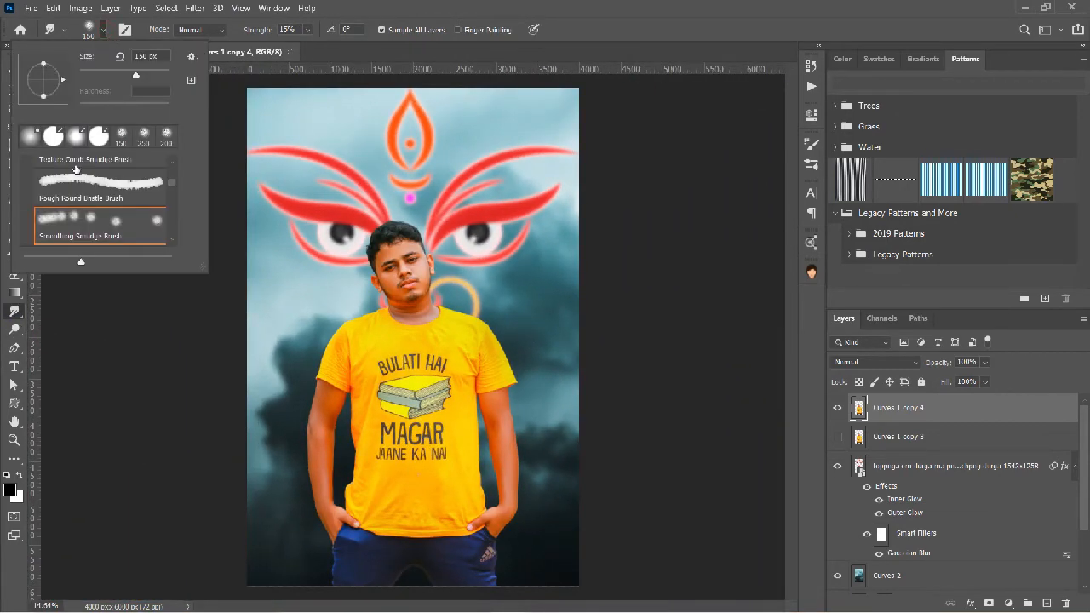
scroll(75, 168, up, 6)
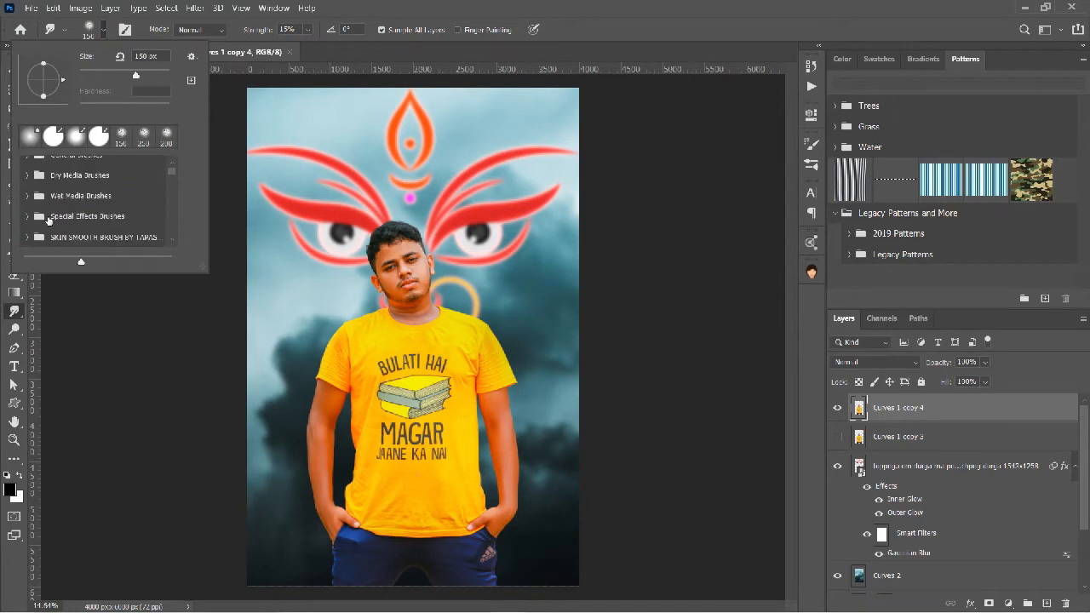
scroll(47, 220, down, 3)
click(26, 220)
scroll(52, 213, down, 3)
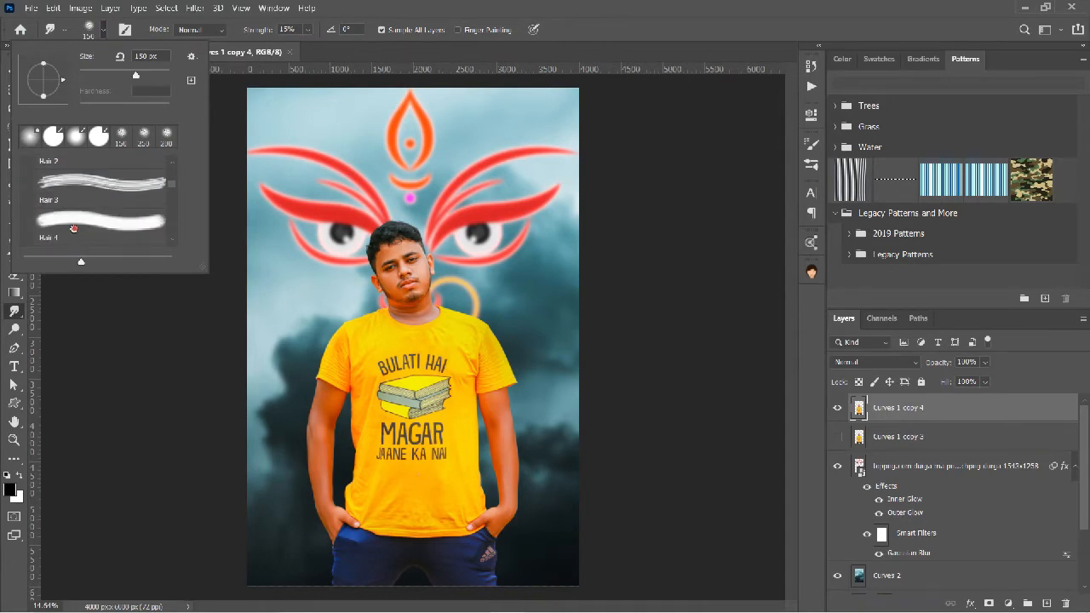
click(74, 227)
click(104, 30)
Set the smudge strength to 25% and the brush size to 150 px, and try smudging the man's hair edge.
scroll(375, 223, up, 6)
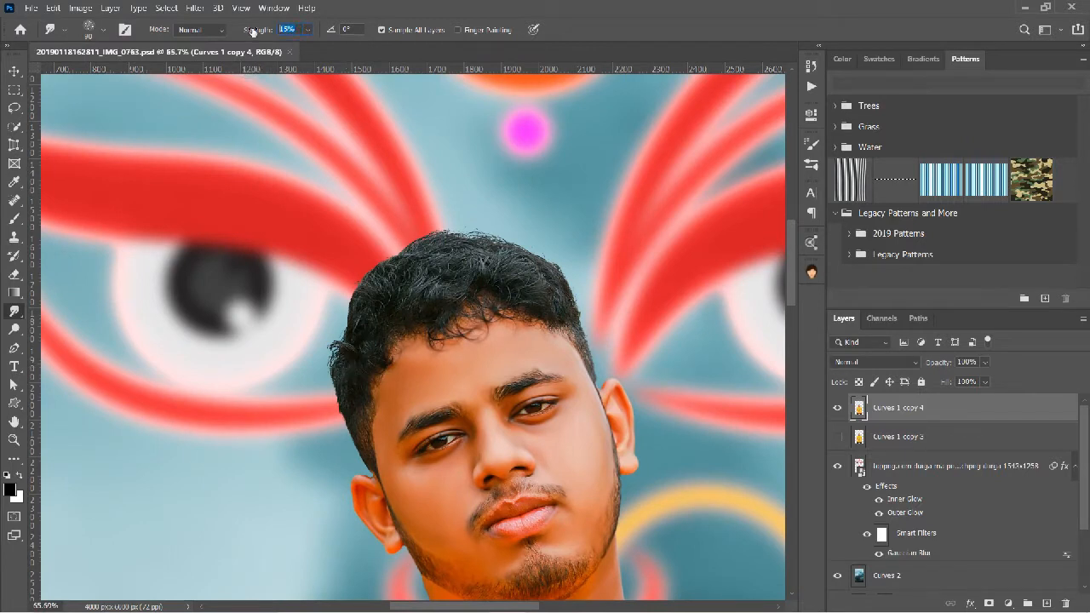
text(25)
key(Return)
key(bracketright)
key(bracketright)
key(bracketright)
mouse_move(352, 387)
mouse_down()
mouse_move(367, 332)
mouse_move(357, 261)
mouse_move(386, 294)
mouse_move(397, 232)
mouse_up()
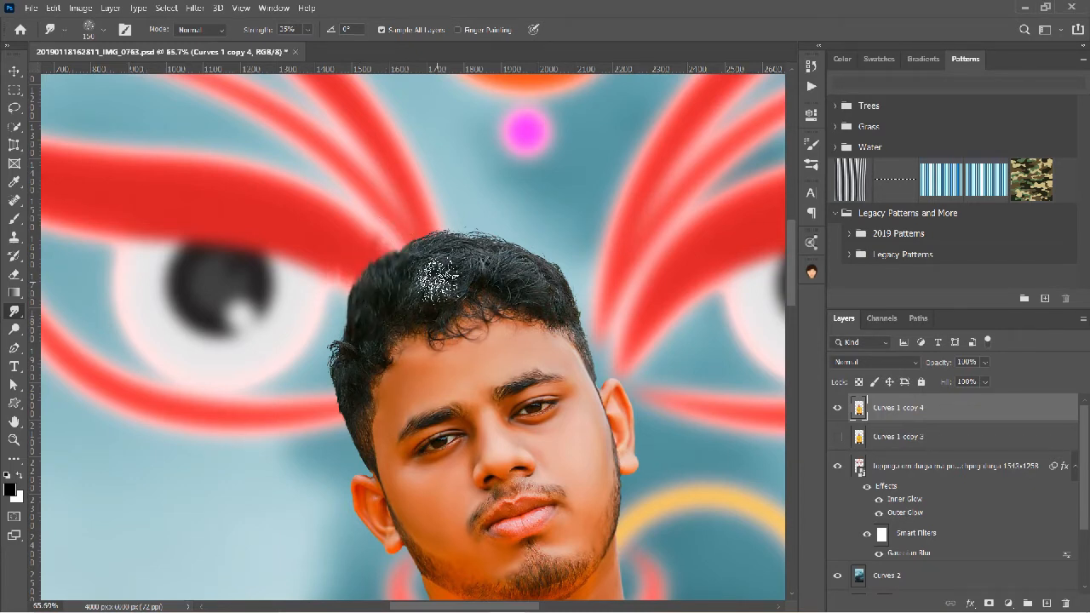
Hide the Durga face and cloud layers and smudge the man's hair outward along its whole outline.
click(835, 467)
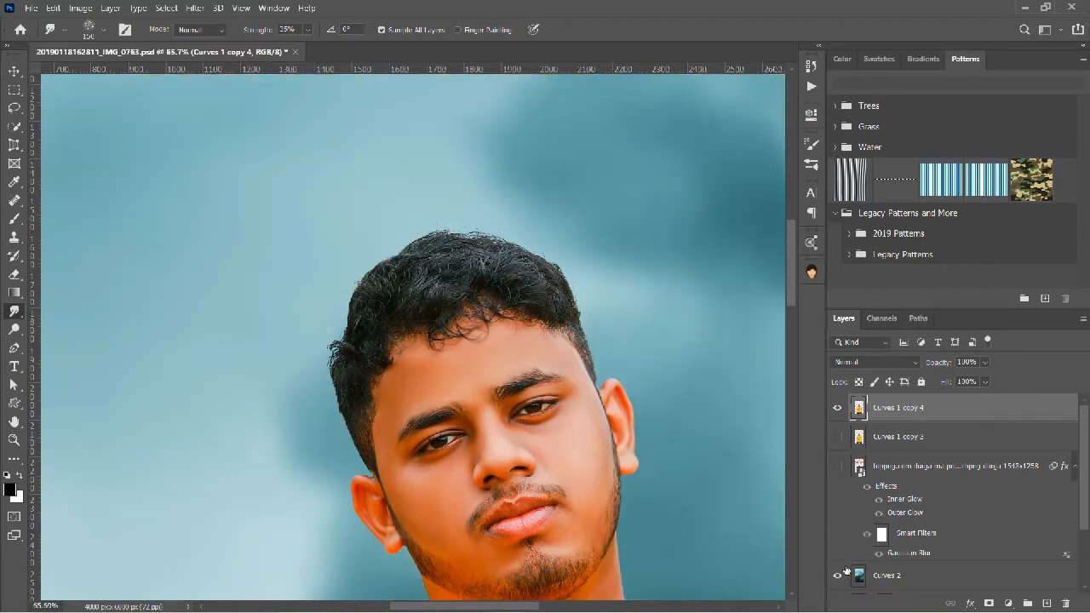
click(838, 576)
mouse_move(364, 308)
mouse_down()
mouse_move(348, 266)
mouse_move(381, 297)
mouse_move(377, 260)
mouse_move(427, 266)
mouse_move(415, 274)
mouse_move(479, 219)
mouse_move(471, 251)
mouse_move(517, 217)
mouse_move(508, 256)
mouse_move(496, 253)
mouse_move(566, 244)
mouse_move(539, 266)
mouse_move(611, 320)
mouse_up()
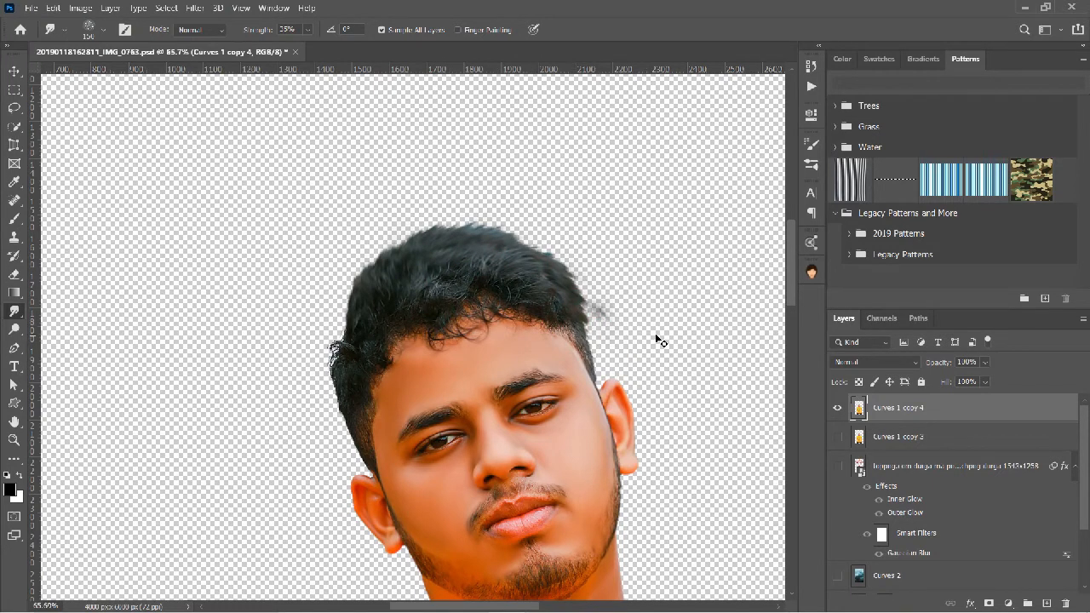
mouse_move(345, 345)
mouse_down()
mouse_move(316, 390)
mouse_move(329, 411)
mouse_up()
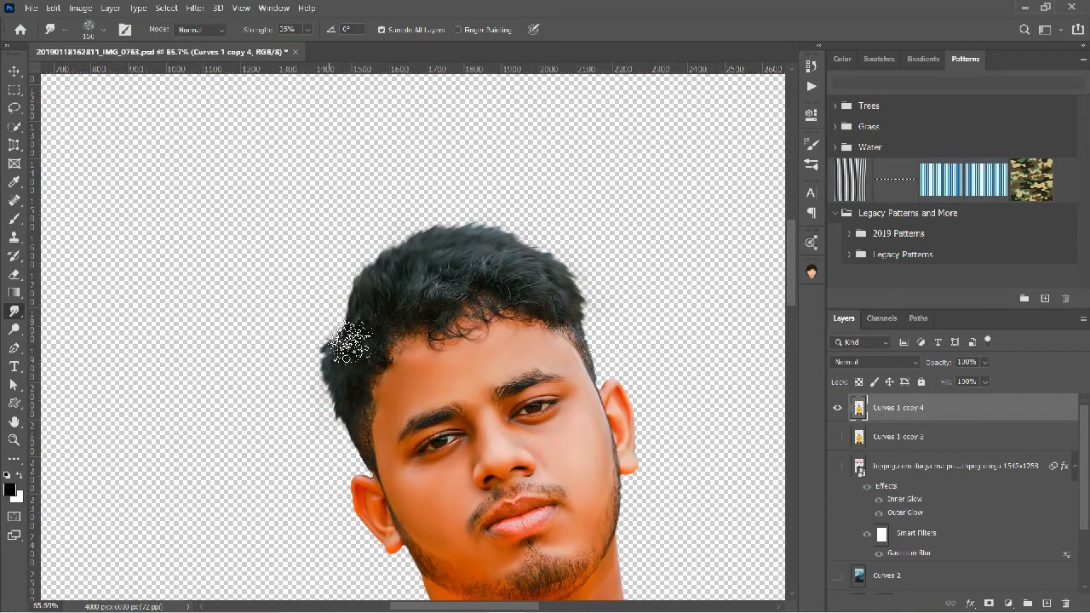
drag(347, 324, 353, 304)
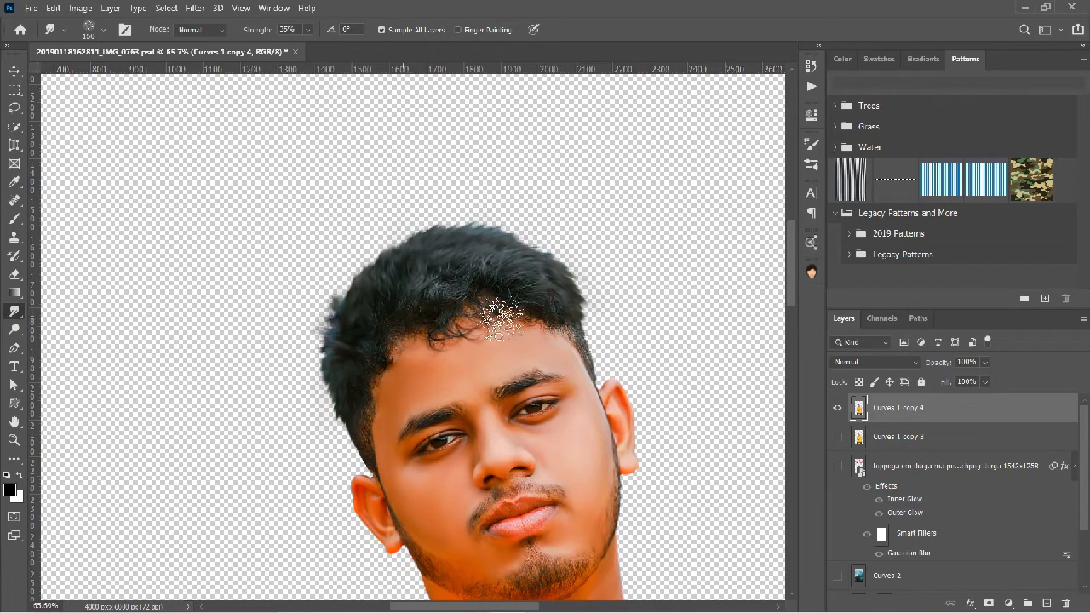
Show the Durga face and Curves 2 cloud layers again and save the document.
click(838, 467)
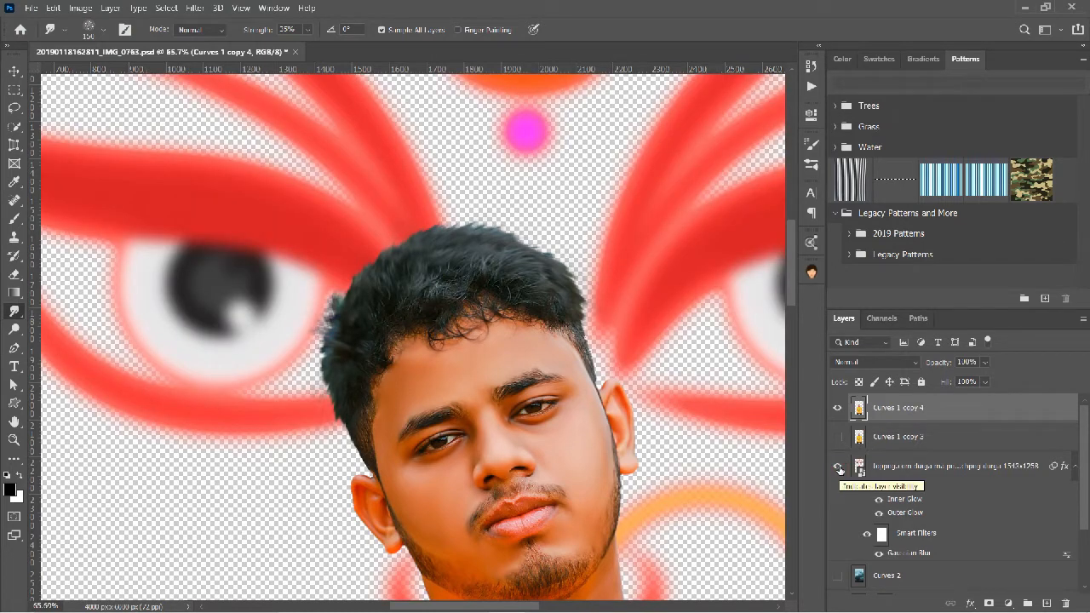
scroll(839, 467, down, 2)
click(838, 492)
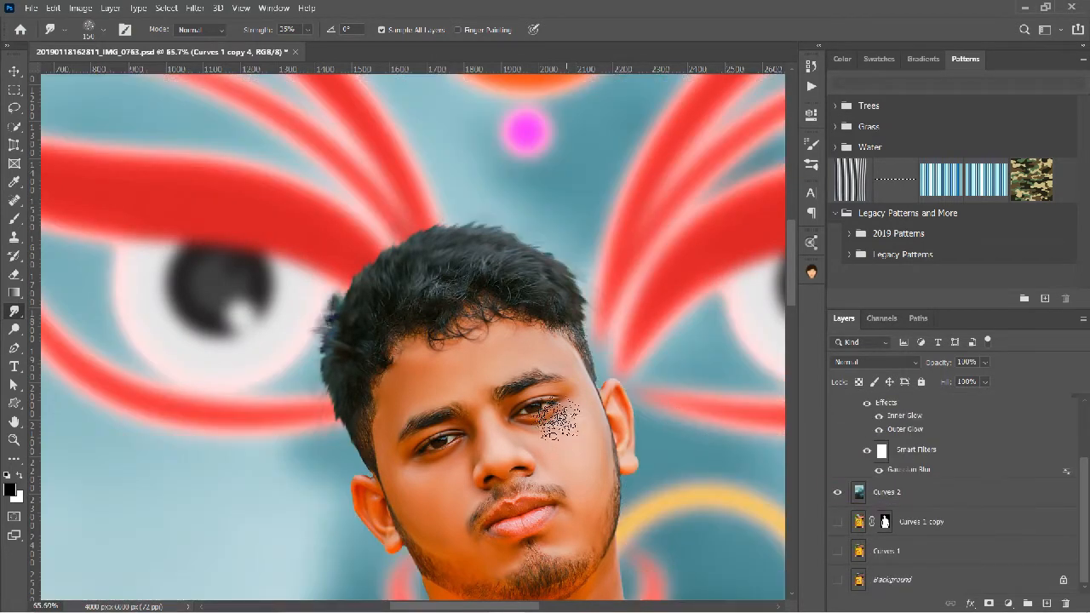
scroll(558, 417, down, 5)
scroll(553, 418, up, 2)
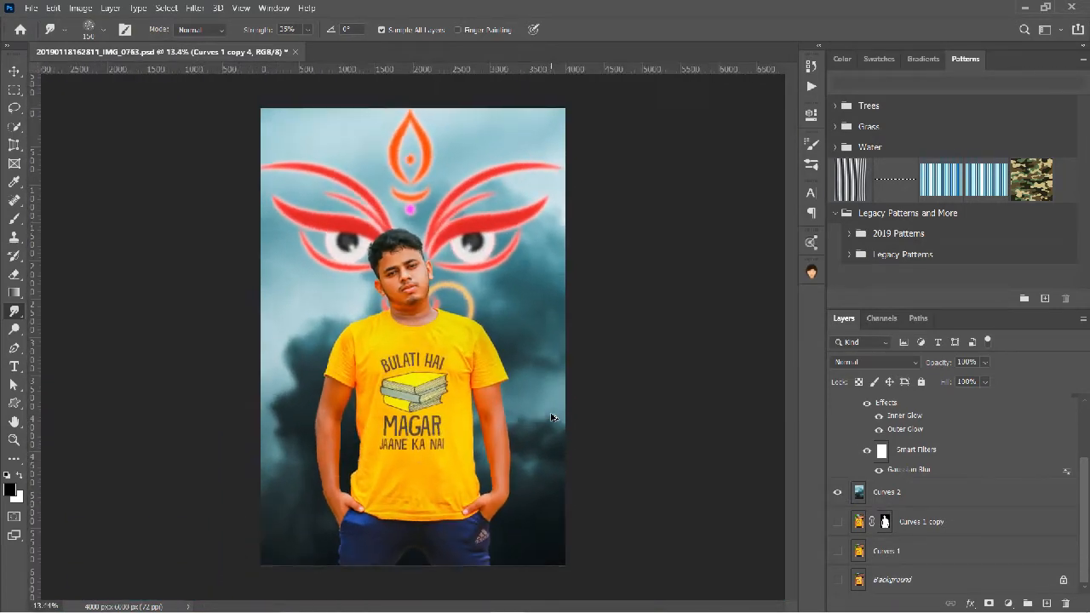
scroll(552, 418, up, 1)
scroll(937, 436, up, 2)
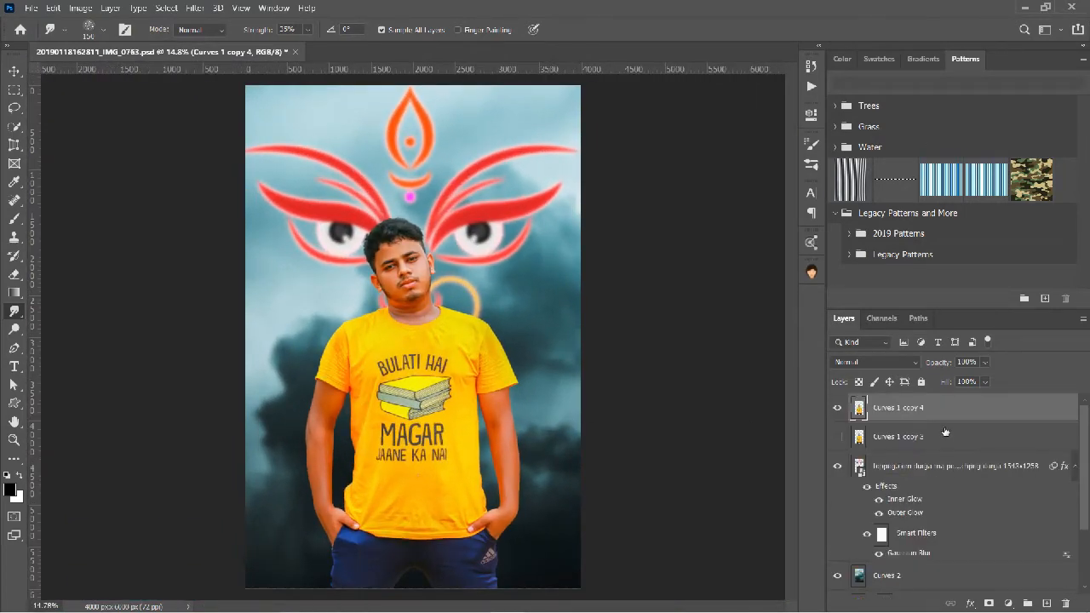
key(ctrl+s)
Add a Selective Color adjustment clipped to the man's layer and set Black for the Reds to -31%.
click(1008, 603)
click(1005, 588)
click(690, 497)
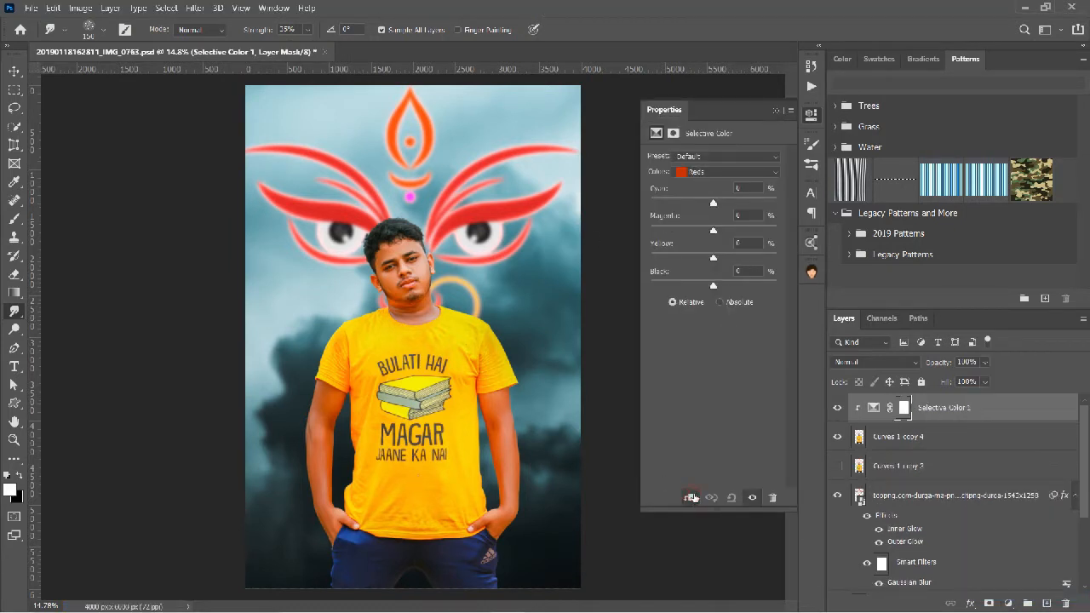
drag(726, 290, 696, 290)
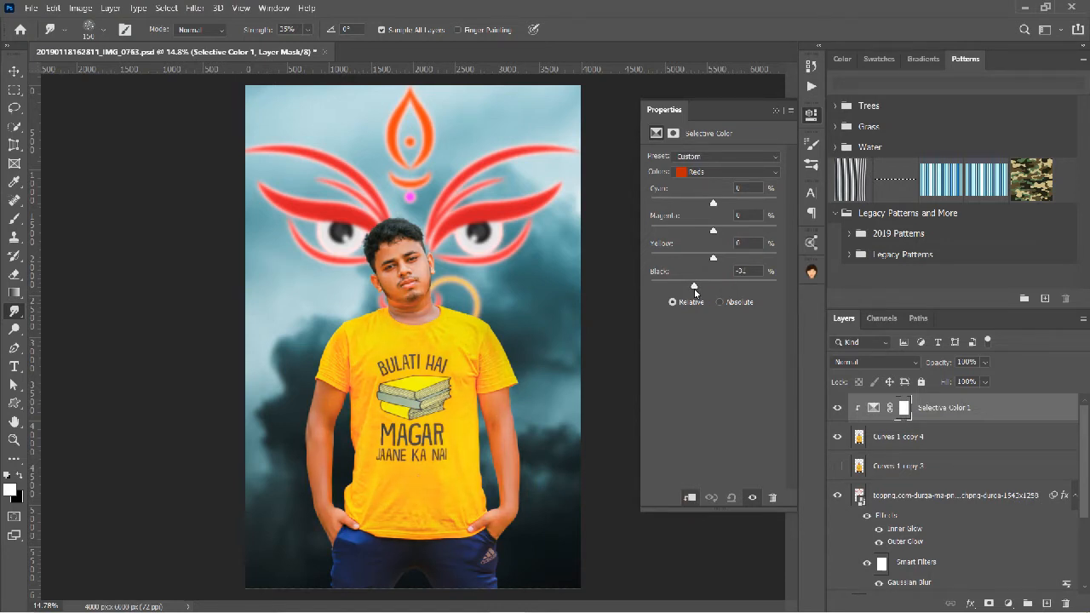
Set Black for the Yellows to -22% and compare the image with the Selective Color adjustment off and on.
click(706, 174)
click(696, 187)
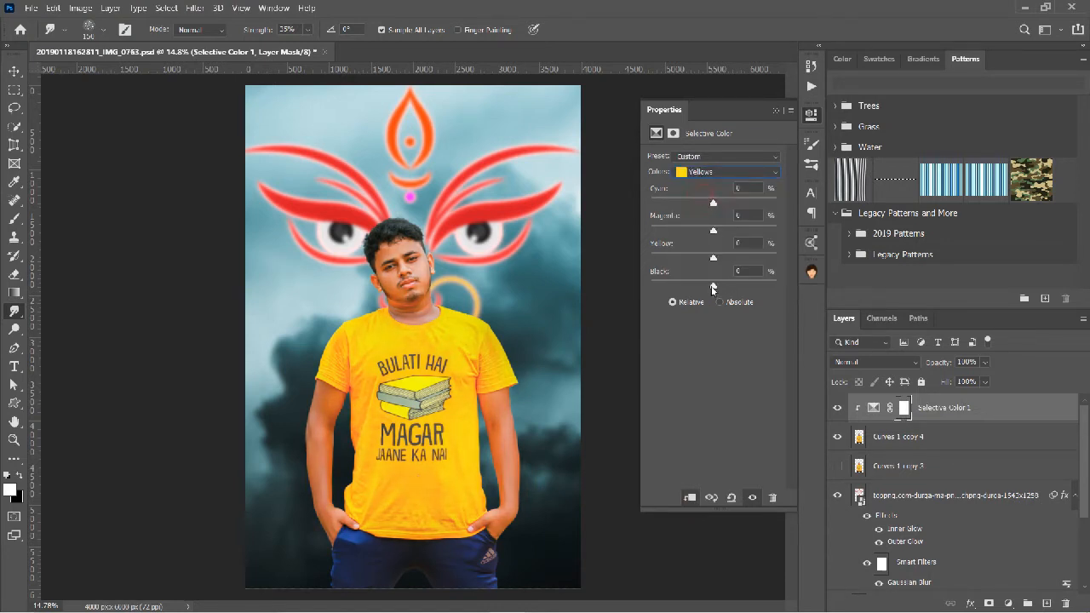
mouse_move(714, 286)
mouse_down()
mouse_move(724, 287)
mouse_move(699, 288)
mouse_up()
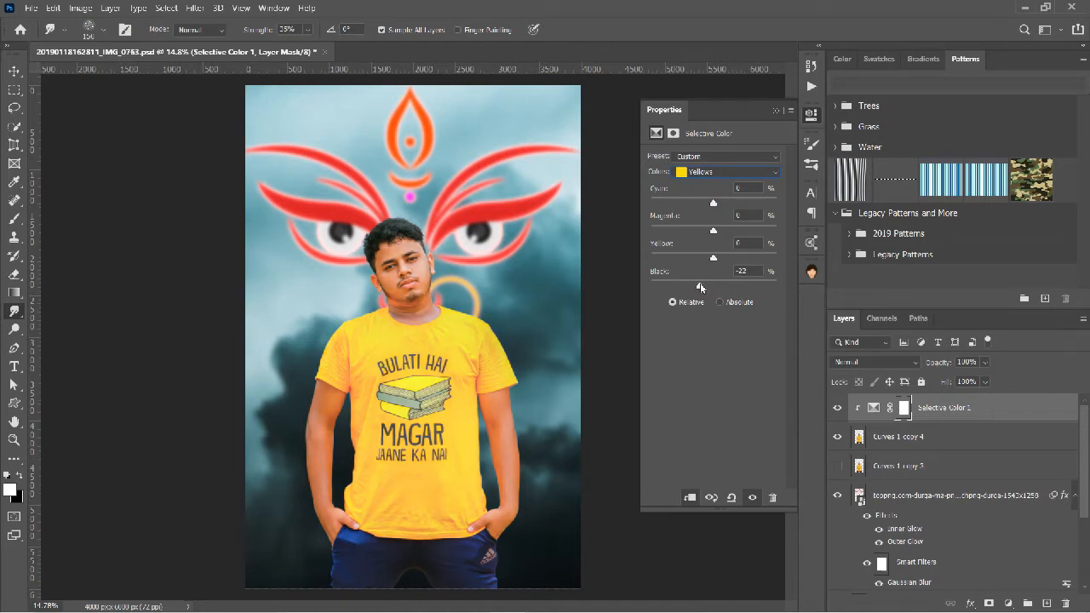
click(776, 113)
click(837, 408)
click(837, 408)
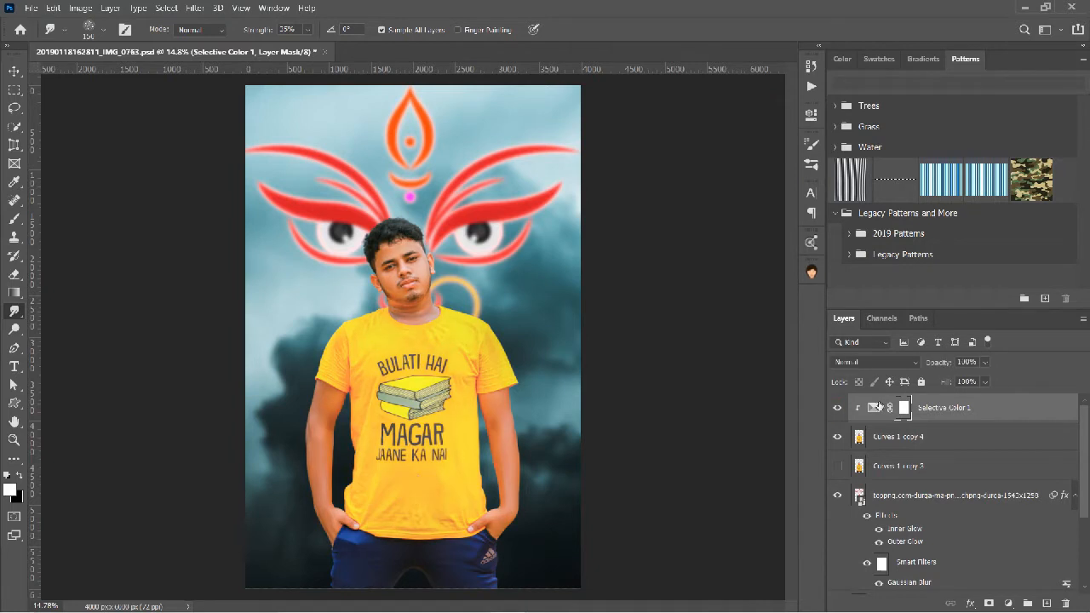
Invert the Selective Color layer mask to black and set the Brush tool's hardness to about 45%.
key(ctrl+i)
key(b)
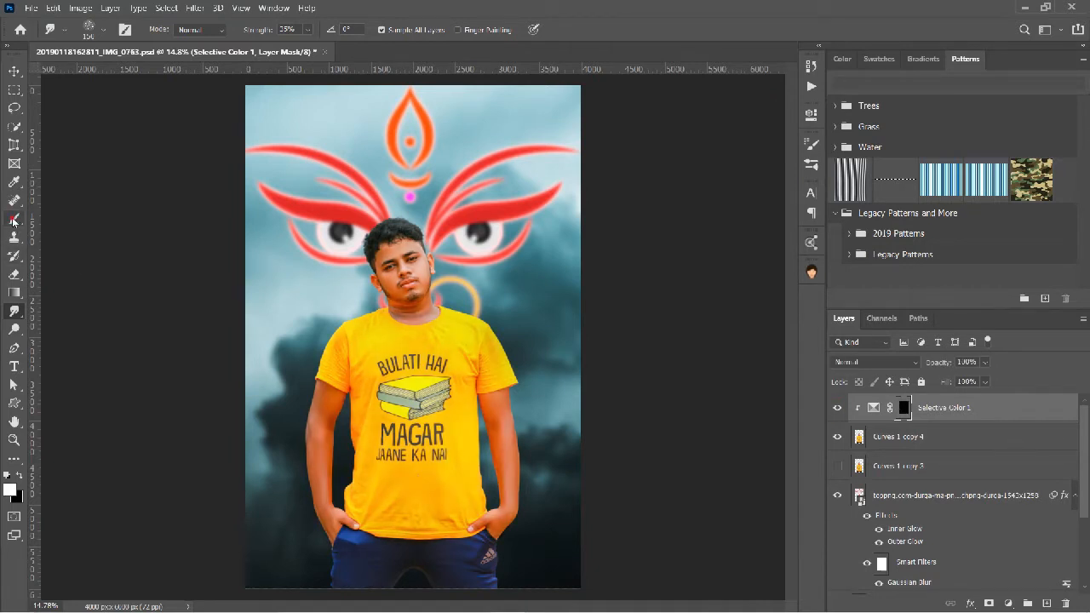
click(103, 30)
drag(129, 108, 123, 107)
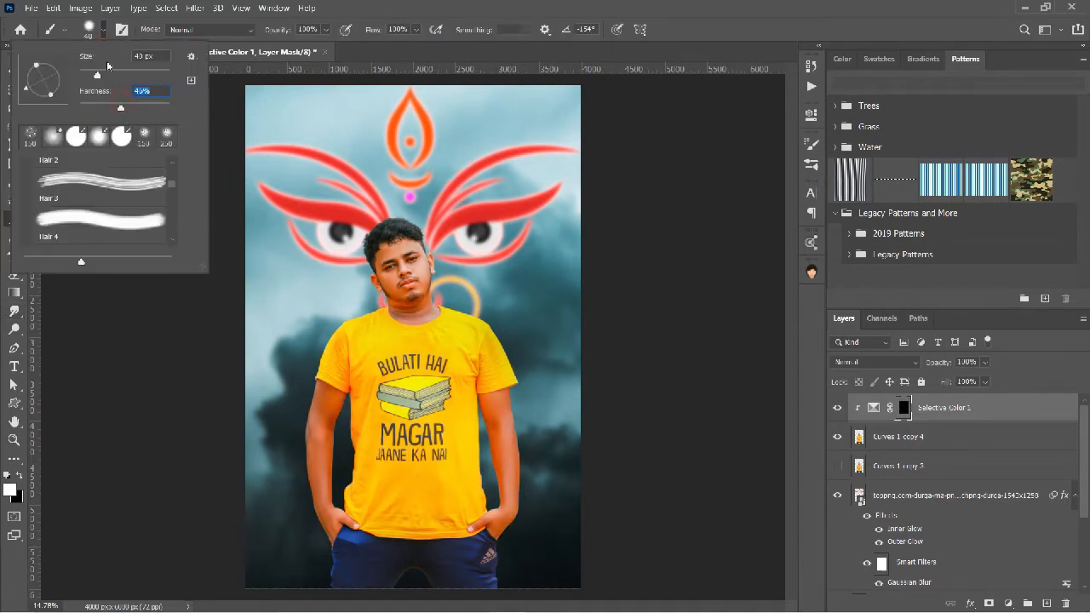
click(104, 30)
scroll(401, 290, up, 10)
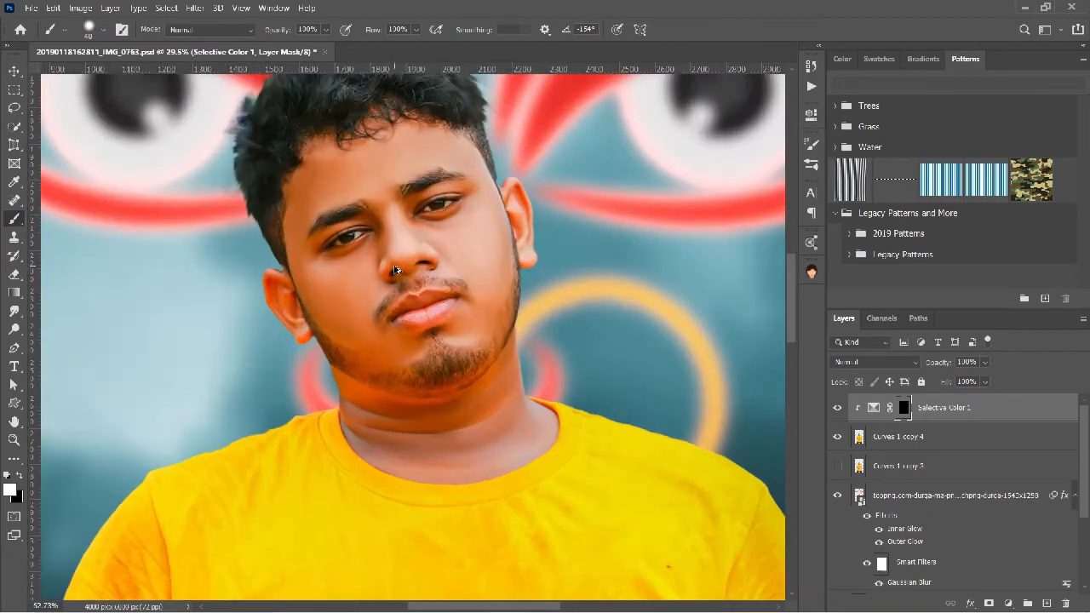
Paint white on the Selective Color mask over the man's face, beard and upper neck, adjusting the brush size to fit.
key(bracketright)
key(bracketright)
key(bracketright)
key(bracketright)
key(bracketright)
key(bracketright)
key(bracketright)
key(bracketright)
key(bracketright)
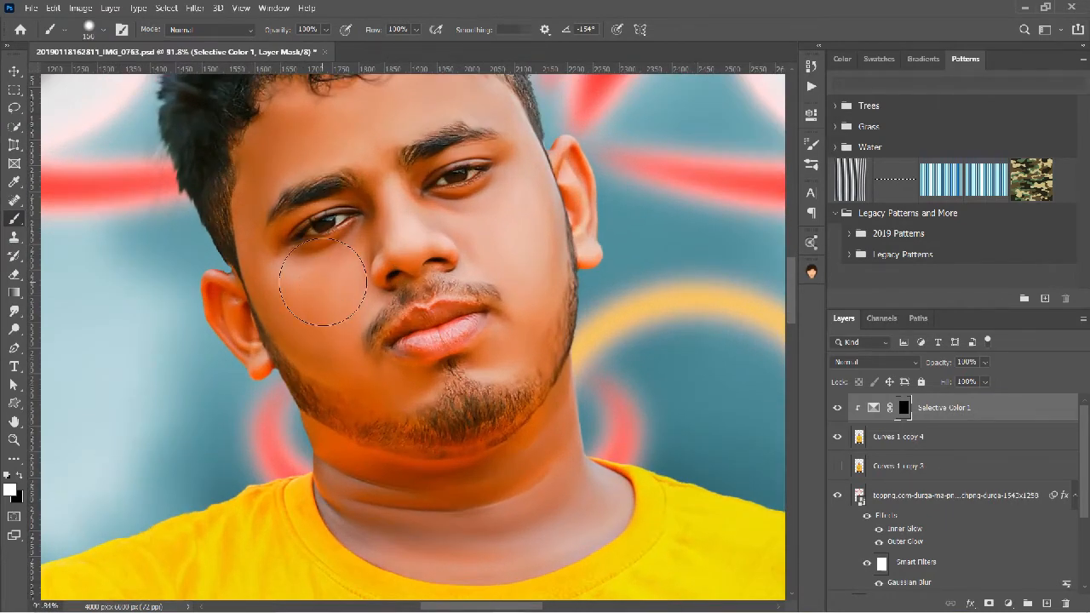
mouse_move(278, 306)
mouse_down()
mouse_move(209, 298)
mouse_move(279, 262)
mouse_move(282, 146)
mouse_move(301, 132)
mouse_up()
scroll(296, 185, up, 1)
mouse_move(296, 184)
mouse_down()
mouse_move(379, 139)
mouse_move(345, 209)
mouse_move(375, 271)
mouse_move(343, 315)
mouse_move(294, 286)
mouse_move(388, 327)
mouse_move(413, 233)
mouse_move(443, 177)
mouse_move(505, 235)
mouse_move(492, 203)
mouse_move(340, 452)
mouse_up()
scroll(409, 358, down, 3)
key([)
key([)
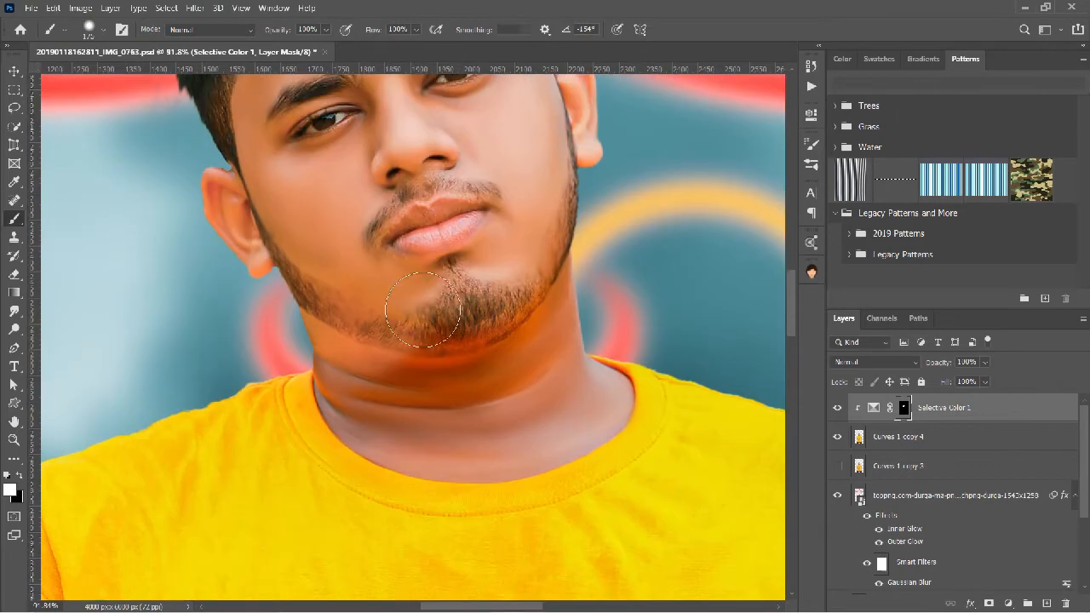
mouse_move(430, 341)
mouse_down()
mouse_move(561, 350)
mouse_move(503, 448)
mouse_move(330, 298)
mouse_move(435, 363)
mouse_up()
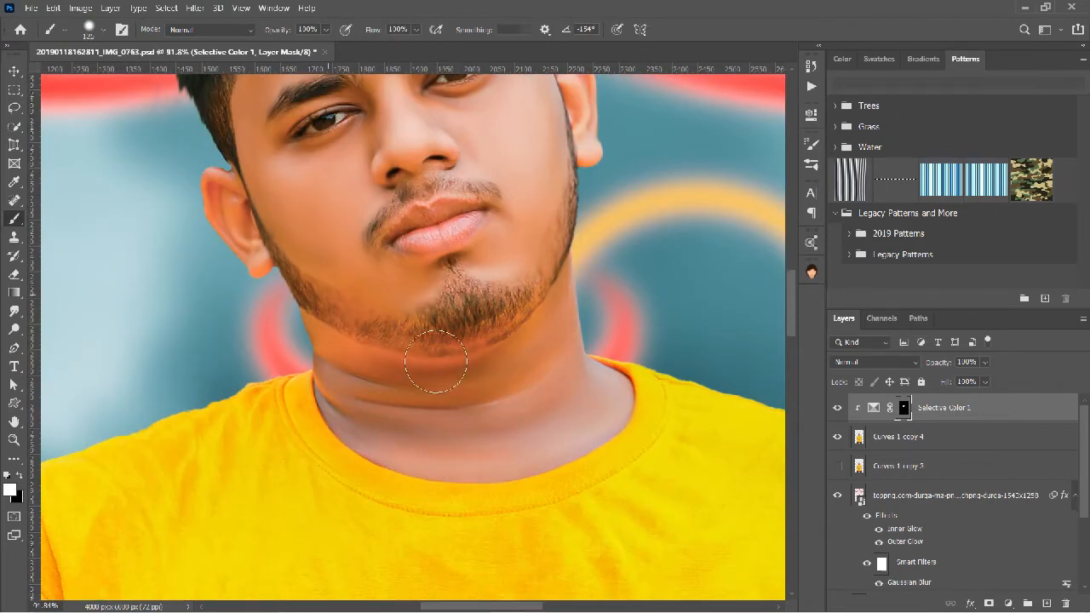
Paint white on the Selective Color mask over the skin of the man's arm on the image's left side.
scroll(436, 363, down, 6)
drag(255, 528, 443, 221)
mouse_move(377, 274)
mouse_down()
mouse_move(430, 240)
mouse_move(383, 521)
mouse_up()
scroll(411, 383, down, 3)
scroll(434, 443, up, 6)
mouse_move(311, 366)
mouse_down()
mouse_move(420, 405)
mouse_move(377, 511)
mouse_move(438, 423)
mouse_move(519, 478)
mouse_up()
key([)
key([)
key([)
key([)
key([)
key([)
Enlarge the brush and paint white on the Selective Color mask over the upper arm on the image's right side.
scroll(519, 478, down, 6)
scroll(625, 370, up, 5)
scroll(545, 341, up, 3)
key(])
key(])
key(])
key(])
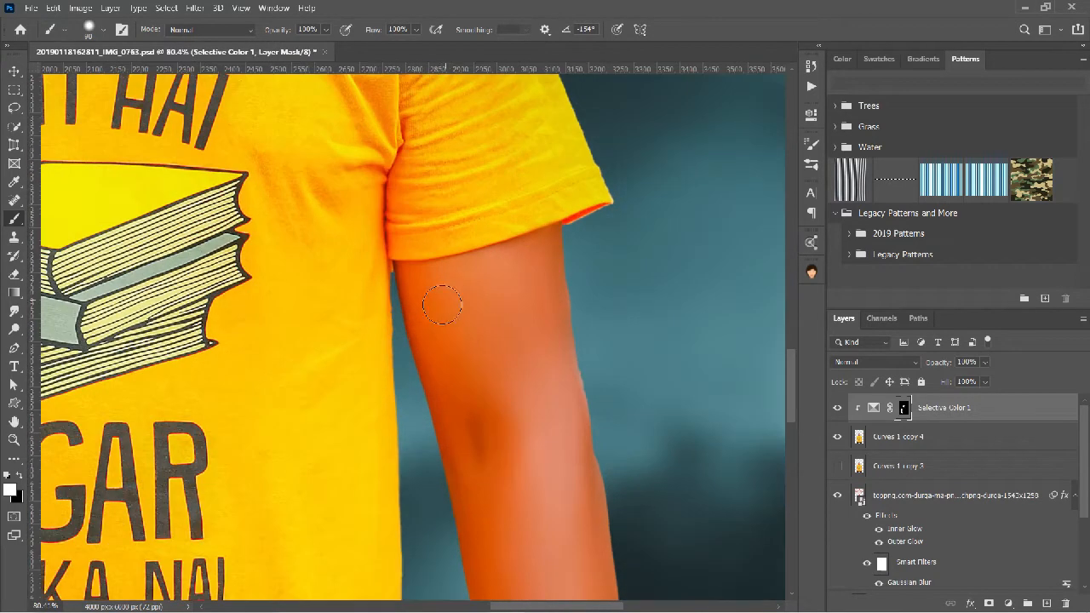
mouse_move(441, 320)
mouse_down()
mouse_move(453, 275)
mouse_move(569, 236)
mouse_move(417, 275)
mouse_move(563, 321)
mouse_move(509, 367)
mouse_move(460, 466)
mouse_move(596, 499)
mouse_up()
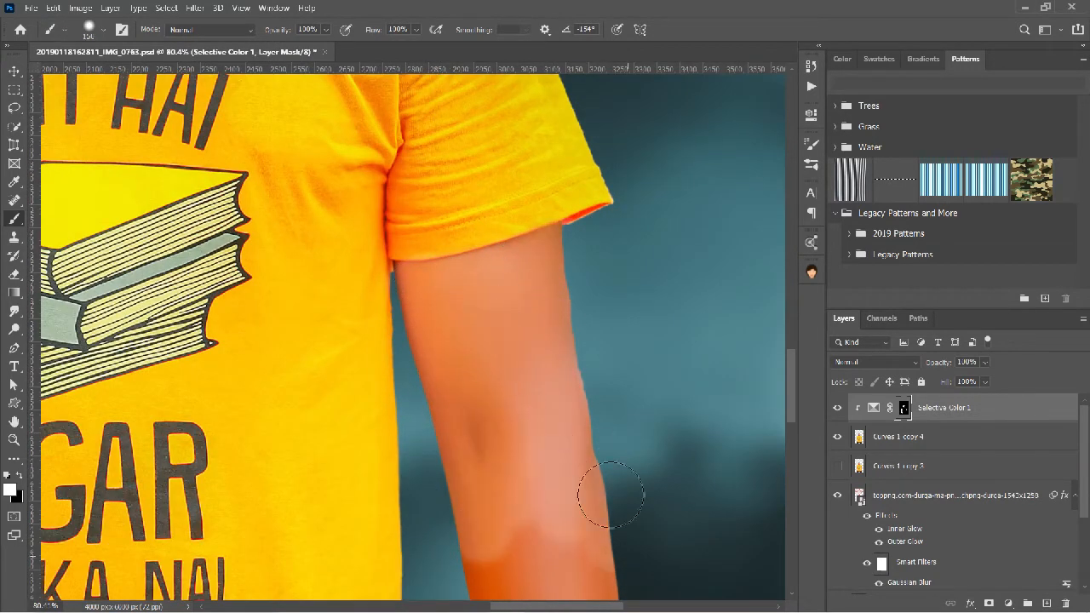
Paint white on the Selective Color mask over the forearm and hand on the image's right side, adjusting the brush size to fit.
scroll(587, 528, down, 5)
key(])
key(])
key(])
mouse_move(509, 420)
mouse_down()
mouse_move(511, 545)
mouse_move(473, 521)
mouse_move(491, 519)
mouse_move(486, 453)
mouse_move(428, 501)
mouse_up()
key([)
key([)
key([)
key([)
key([)
scroll(427, 501, down, 8)
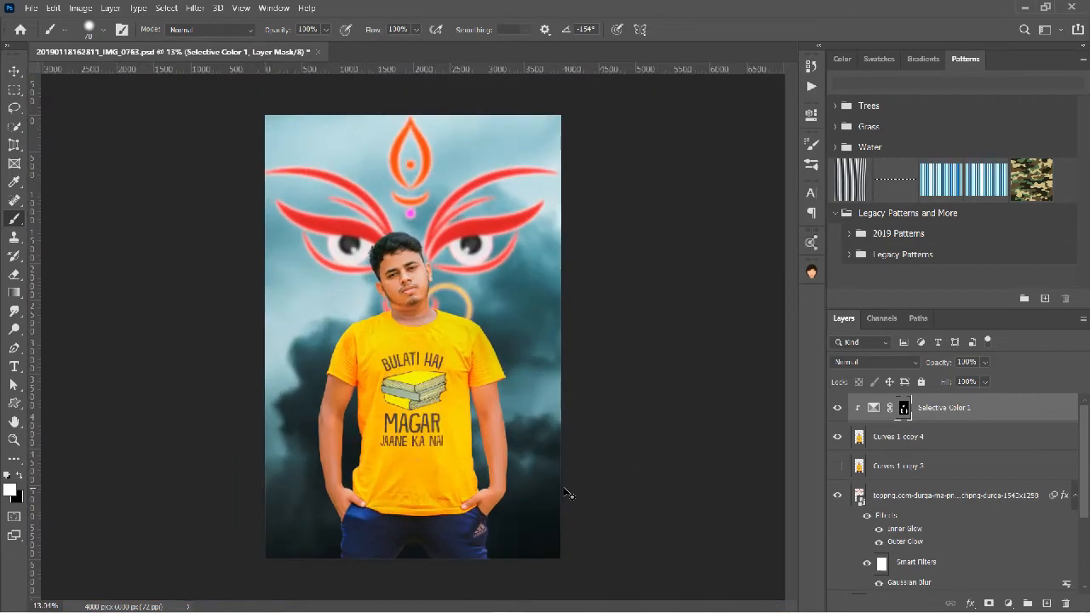
Save the document and compare the image with the masked Selective Color adjustment off and on.
key(ctrl+s)
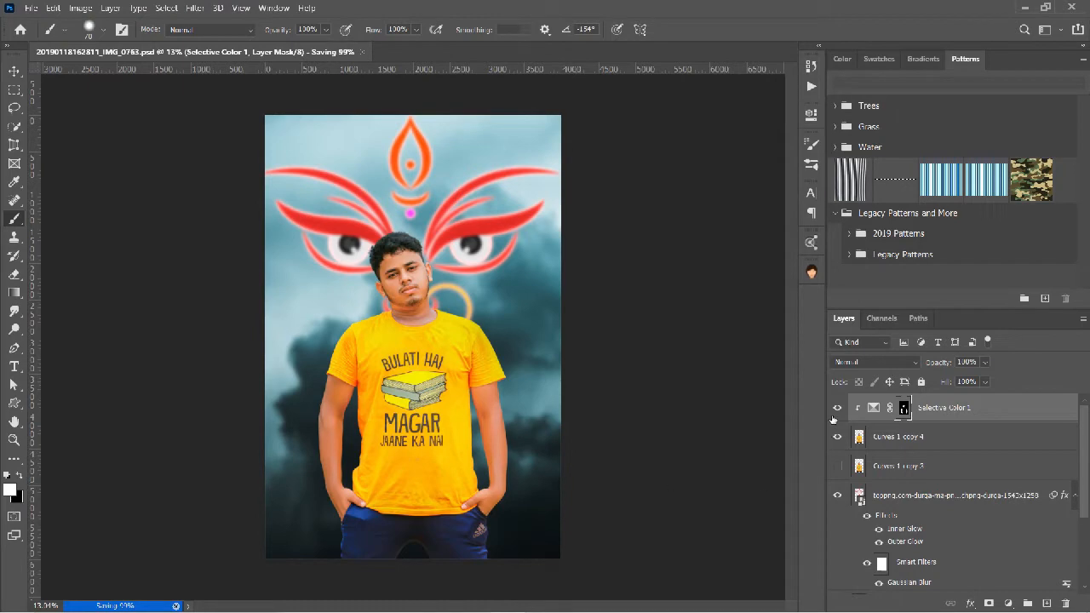
click(837, 408)
click(837, 408)
click(837, 408)
click(837, 408)
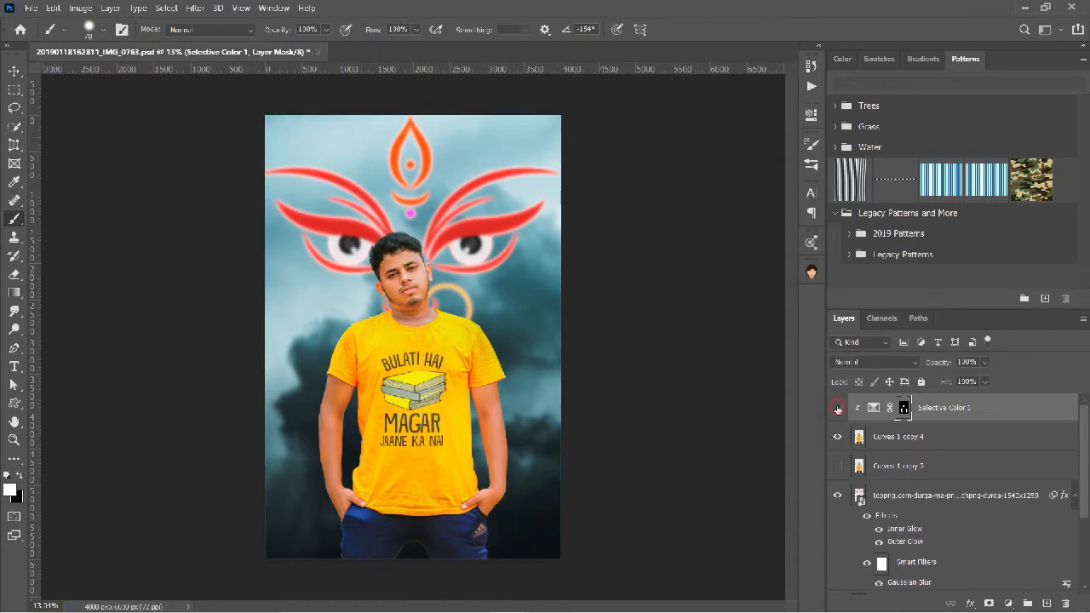
click(837, 408)
click(837, 408)
click(837, 408)
click(837, 408)
Merge the Selective Color adjustment with the Curves 1 copy 4 layer and open the result in the SkinFiner filter.
right_click(947, 442)
click(852, 429)
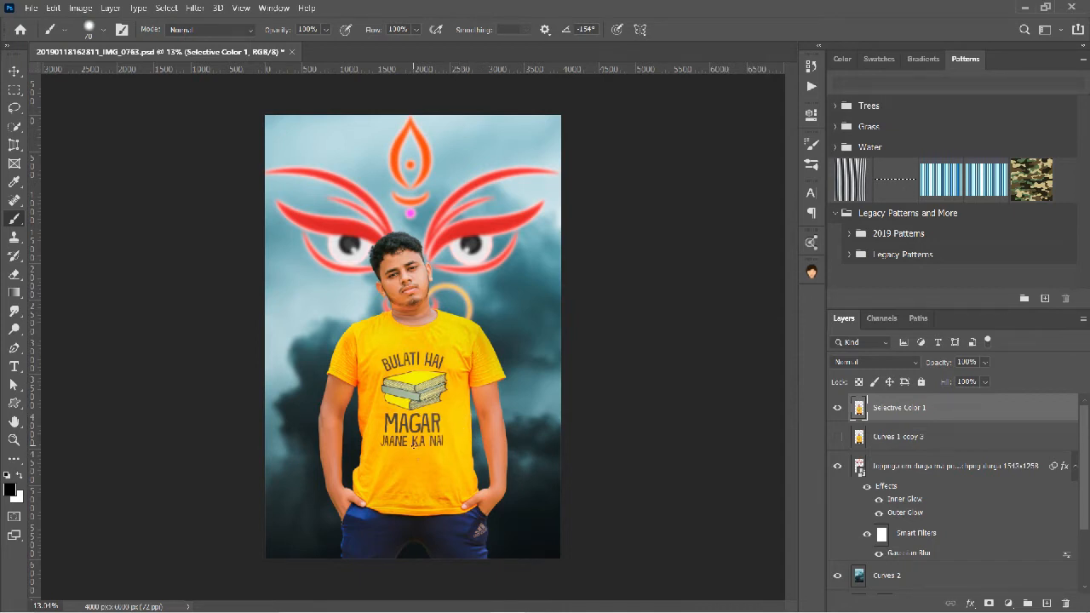
click(196, 9)
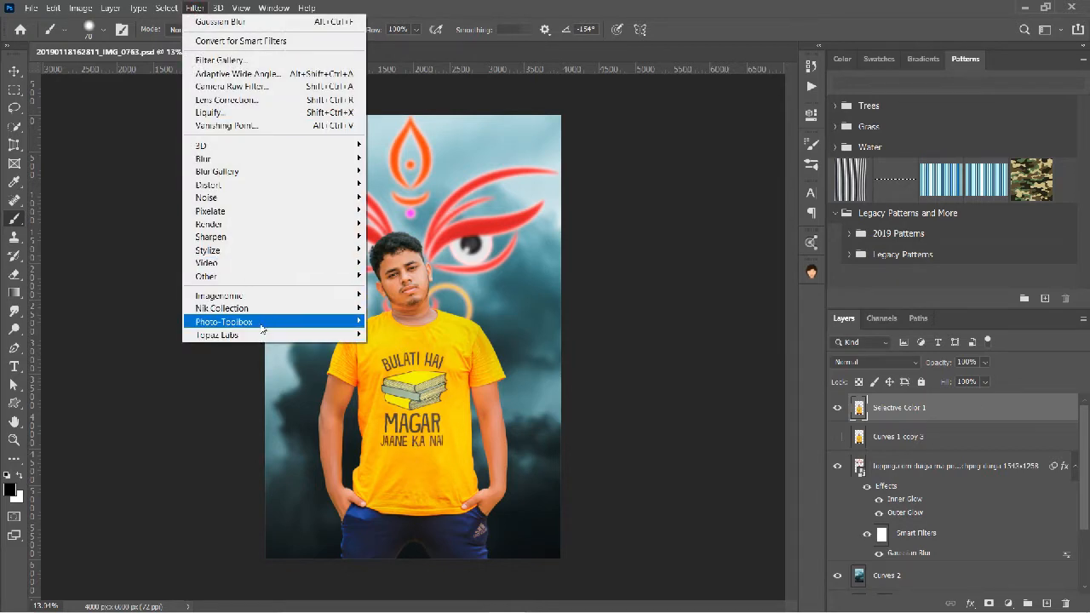
mouse_move(262, 325)
click(394, 324)
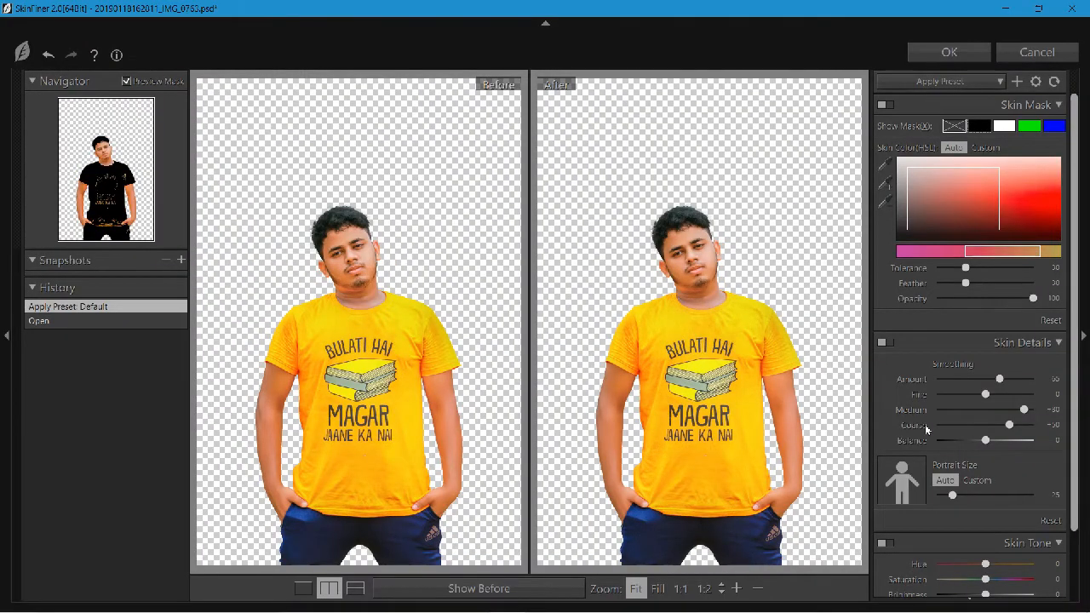
Set SkinFiner's smoothing Amount to 92 and Fine to 55, and apply the filter.
mouse_move(1000, 379)
mouse_down()
mouse_move(1026, 381)
mouse_move(1012, 395)
mouse_up()
click(985, 394)
scroll(980, 443, down, 2)
drag(985, 530, 986, 531)
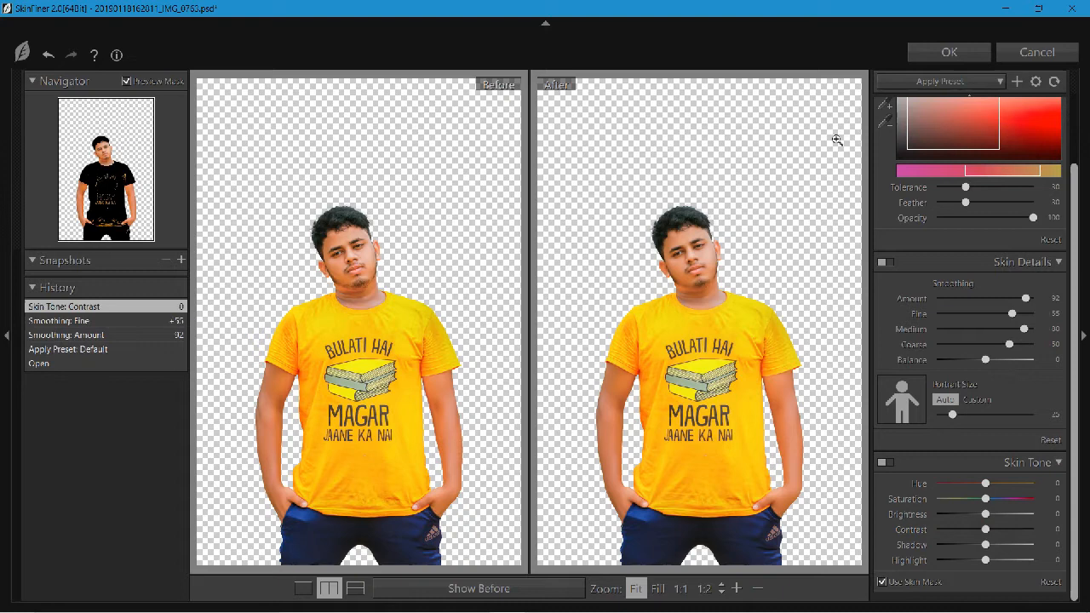
click(950, 52)
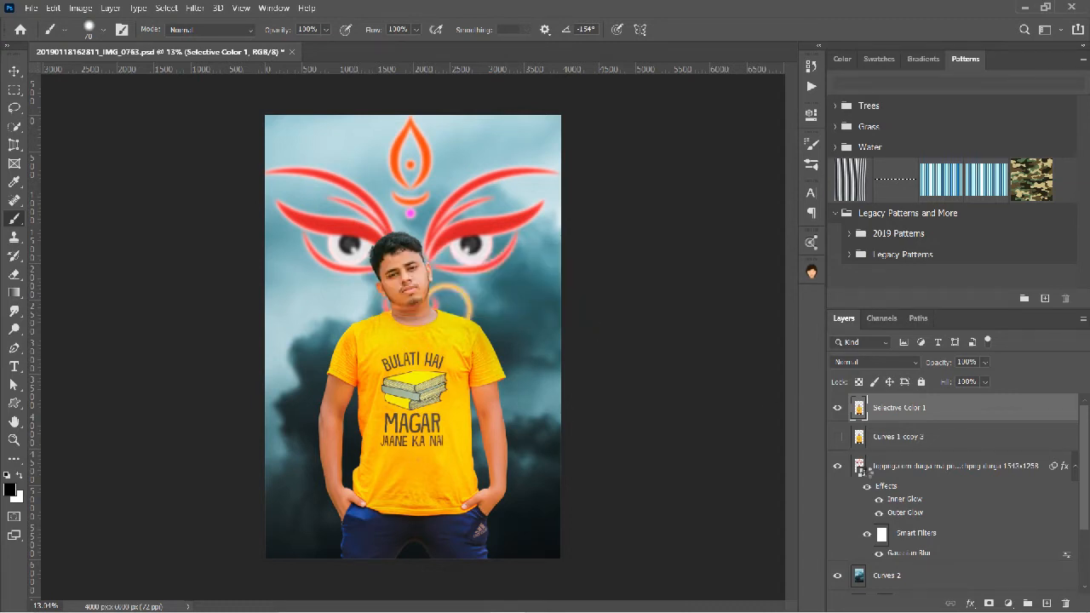
Open the Viveza 2 filter and add a control point at the shirt's neckline, adjusting its radius to reach past the shoulder.
click(195, 8)
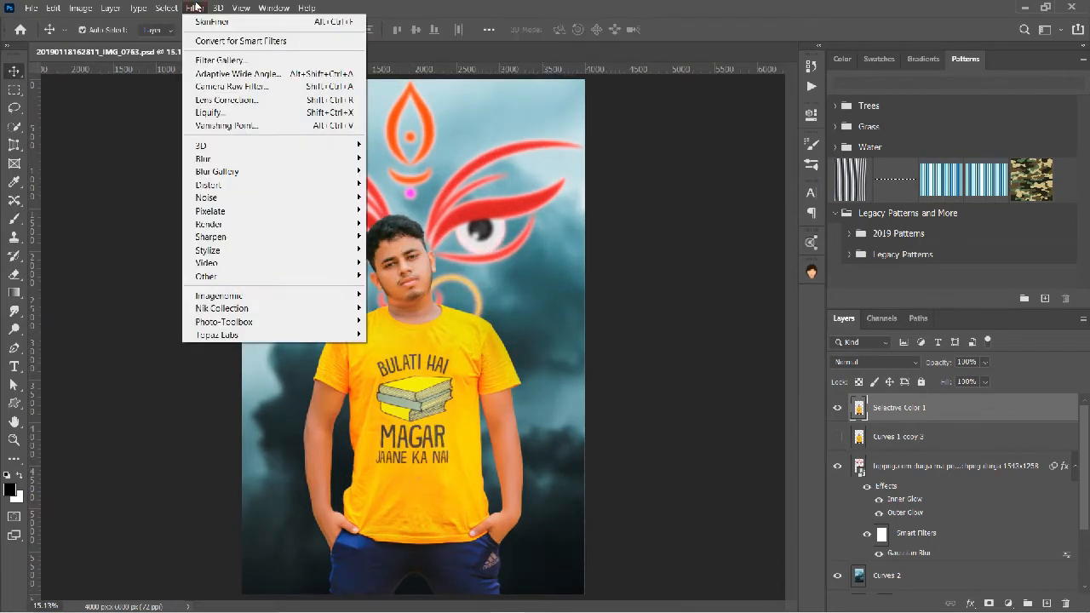
mouse_move(254, 312)
click(425, 395)
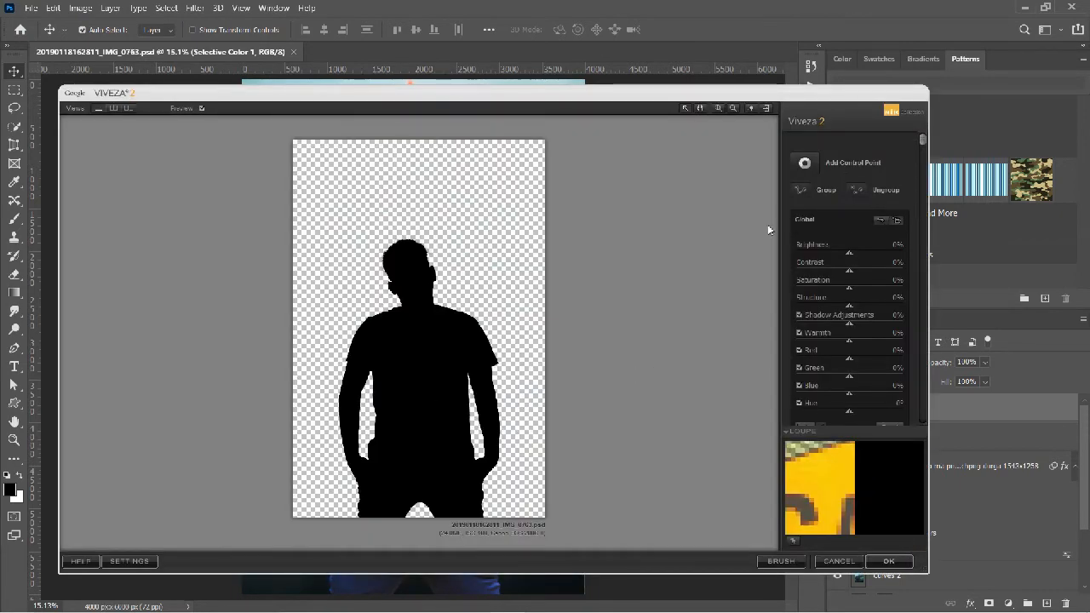
click(804, 162)
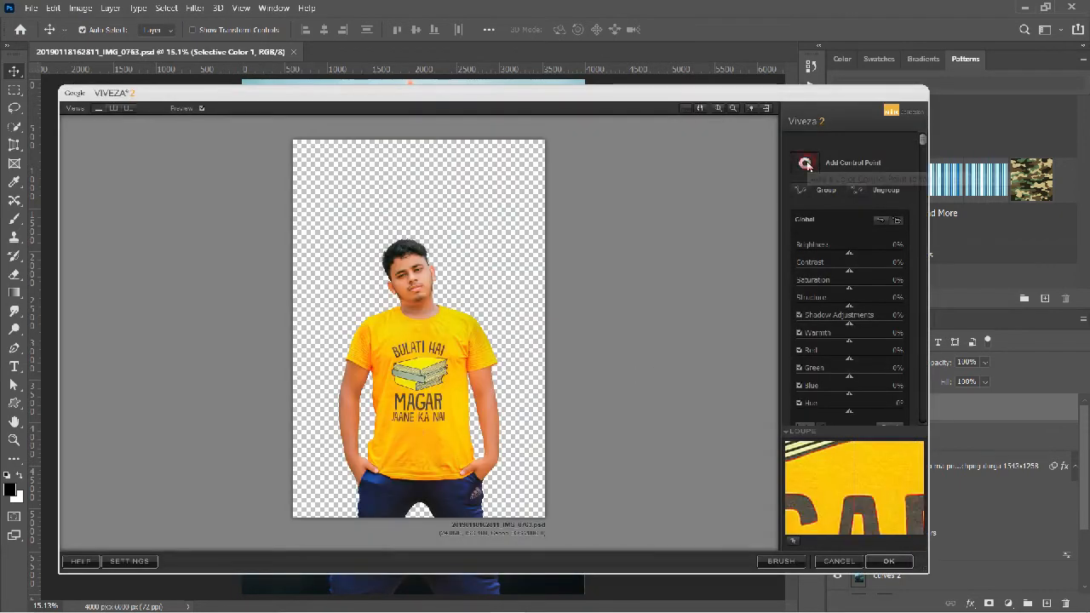
click(420, 311)
drag(451, 313, 498, 328)
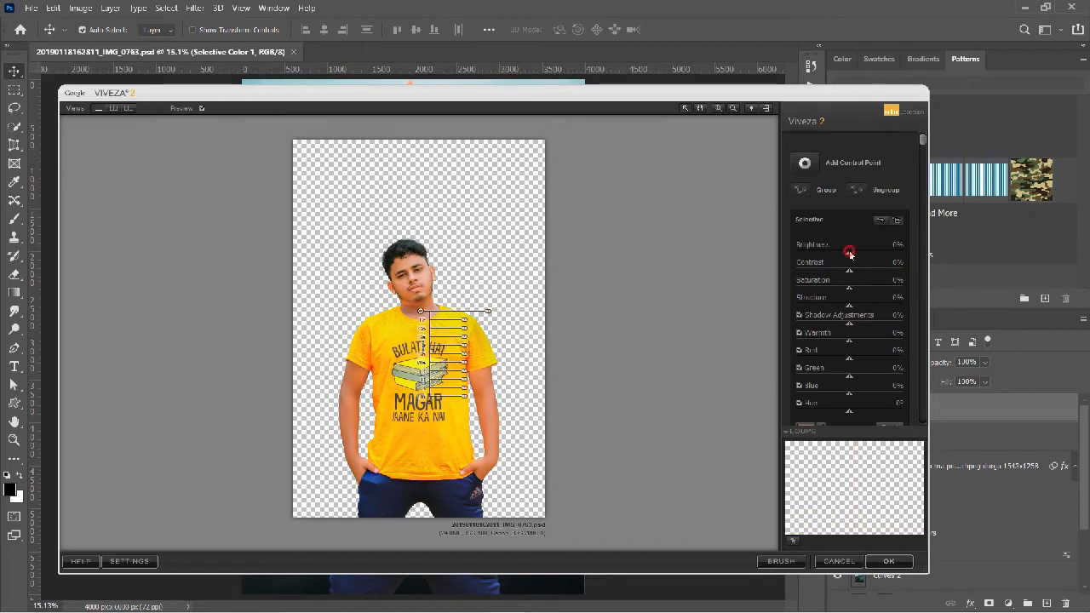
Apply Viveza 2 with the control point's Brightness at 13%, Contrast at 8% and Structure at 25%, and save the document.
drag(850, 252, 863, 315)
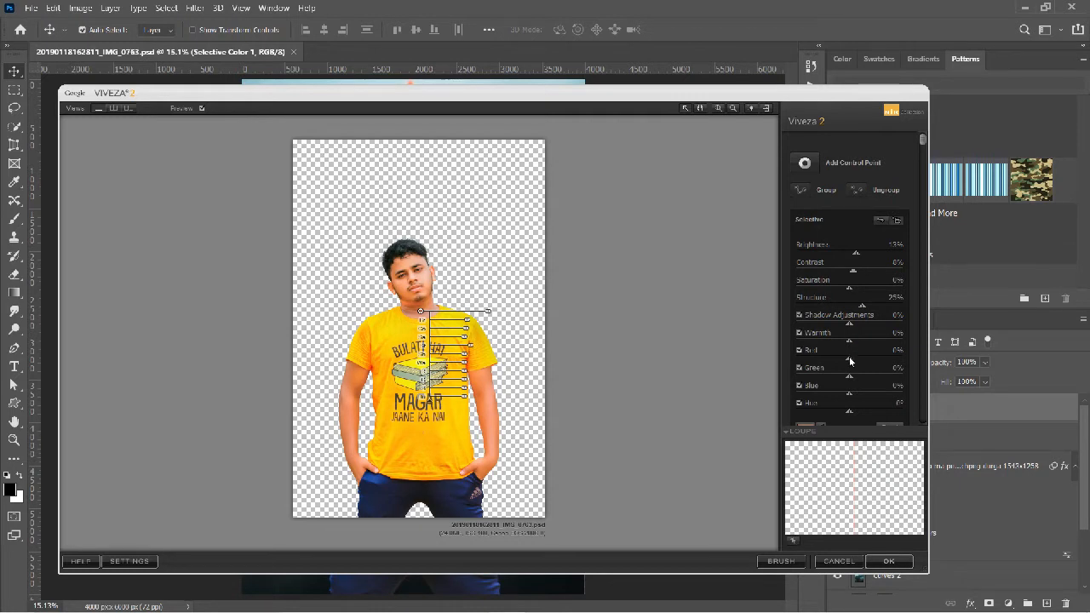
click(895, 564)
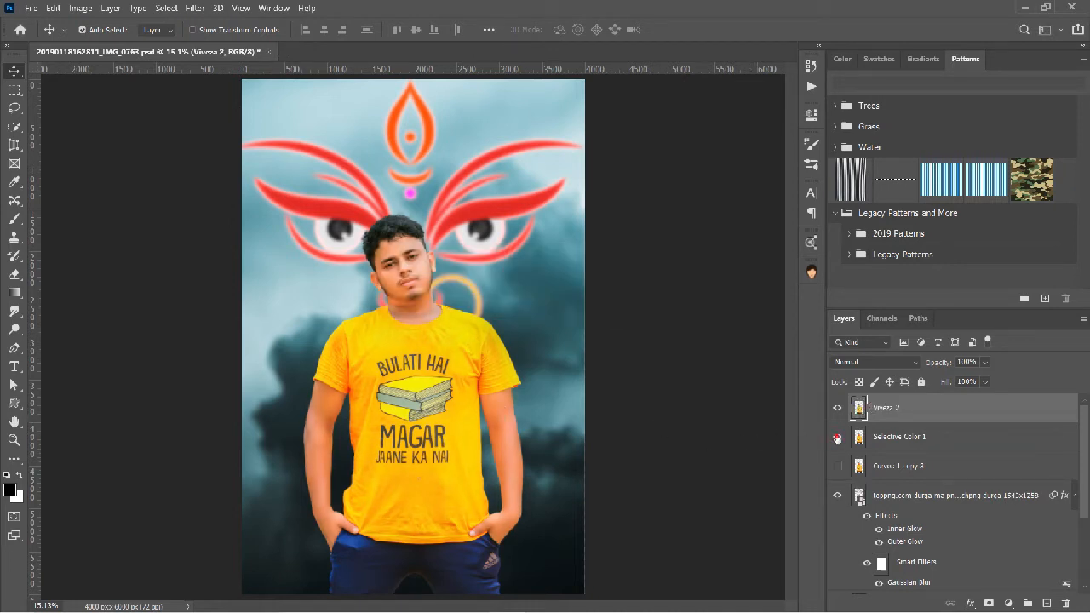
key(ctrl+s)
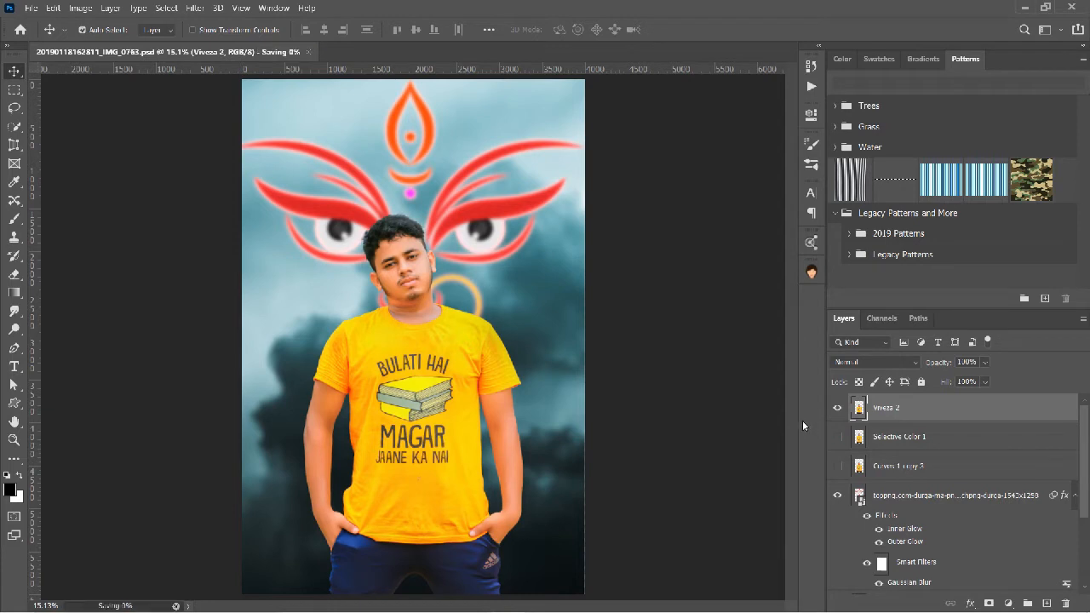
Duplicate the Viveza 2 layer and hide the original layer beneath the copy.
scroll(466, 374, down, 2)
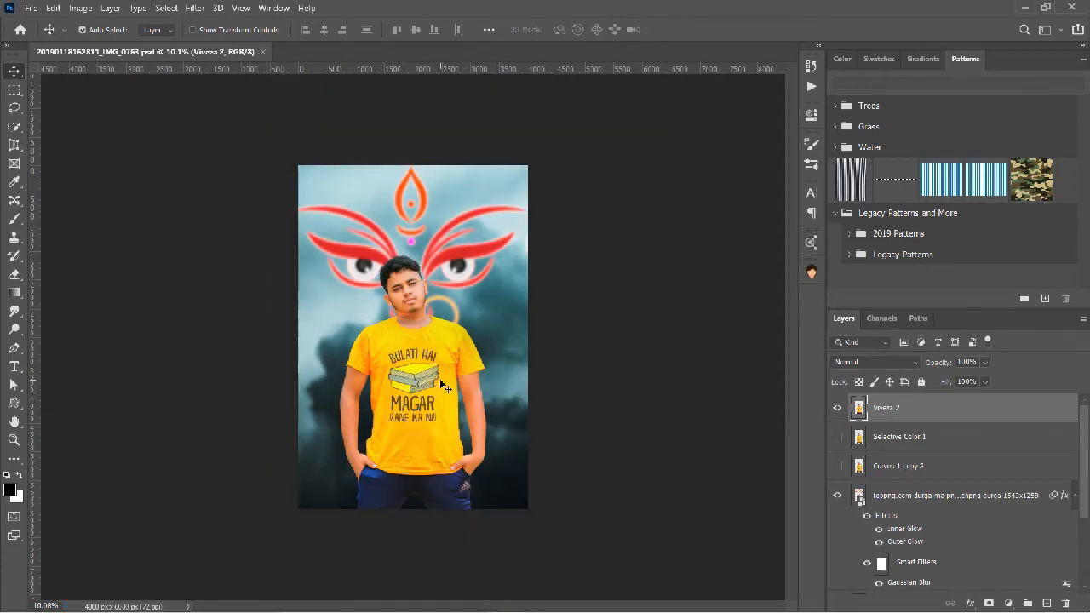
scroll(441, 381, up, 2)
scroll(441, 381, up, 1)
scroll(441, 381, down, 1)
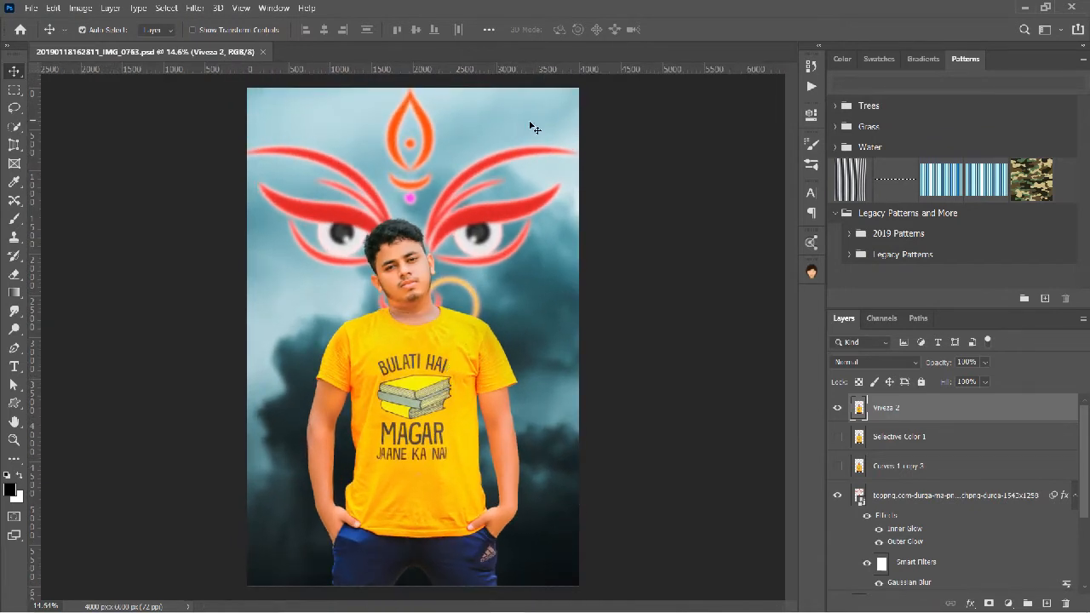
scroll(412, 320, up, 1)
key(l)
key(ctrl+j)
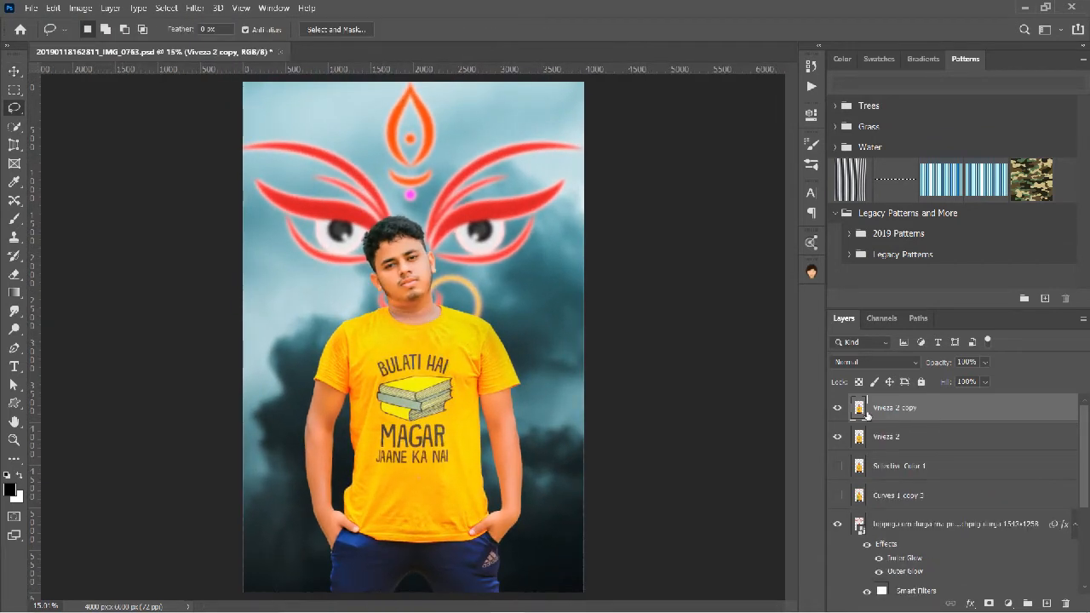
click(838, 437)
Lasso the printed text and books on the shirt, remove them with a Content-Aware fill at 100% opacity, and deselect.
mouse_move(373, 463)
mouse_down()
mouse_move(392, 477)
mouse_move(438, 475)
mouse_move(460, 385)
mouse_move(456, 362)
mouse_move(432, 349)
mouse_move(379, 358)
mouse_up()
right_click(405, 367)
click(462, 284)
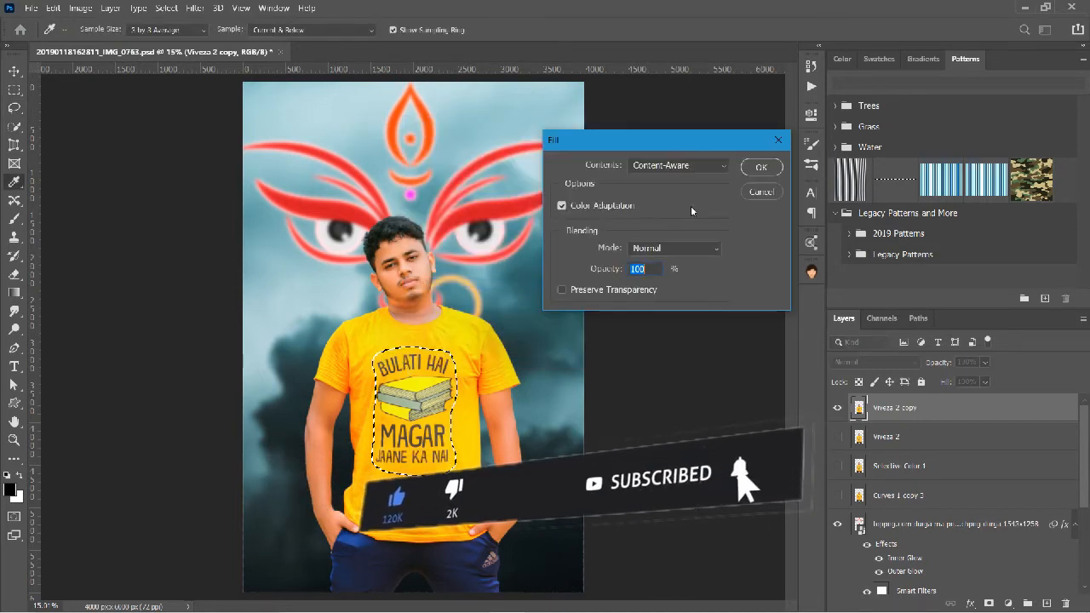
click(759, 168)
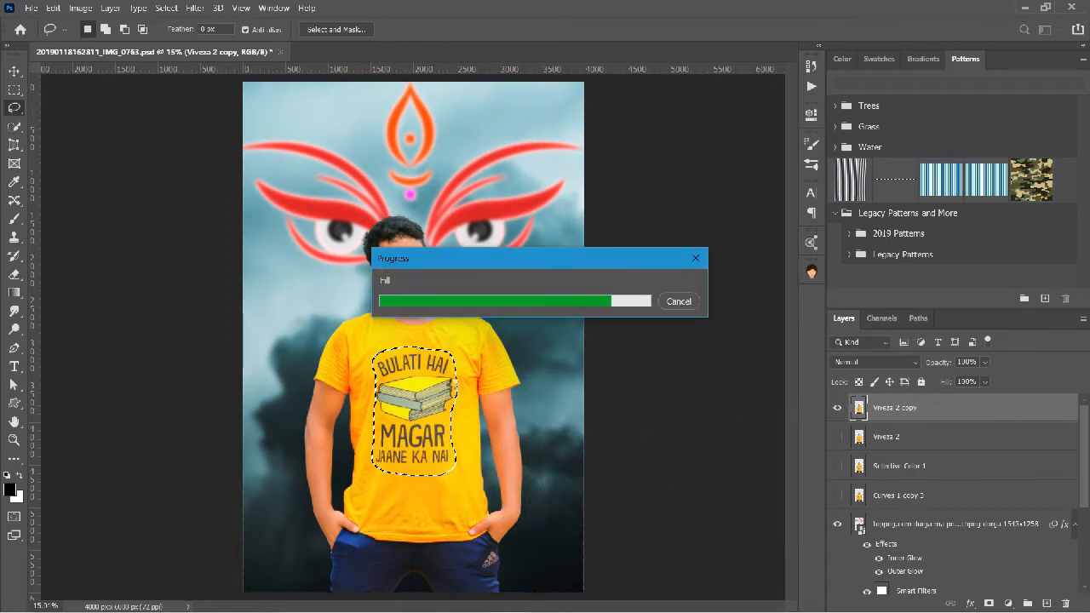
key(ctrl+d)
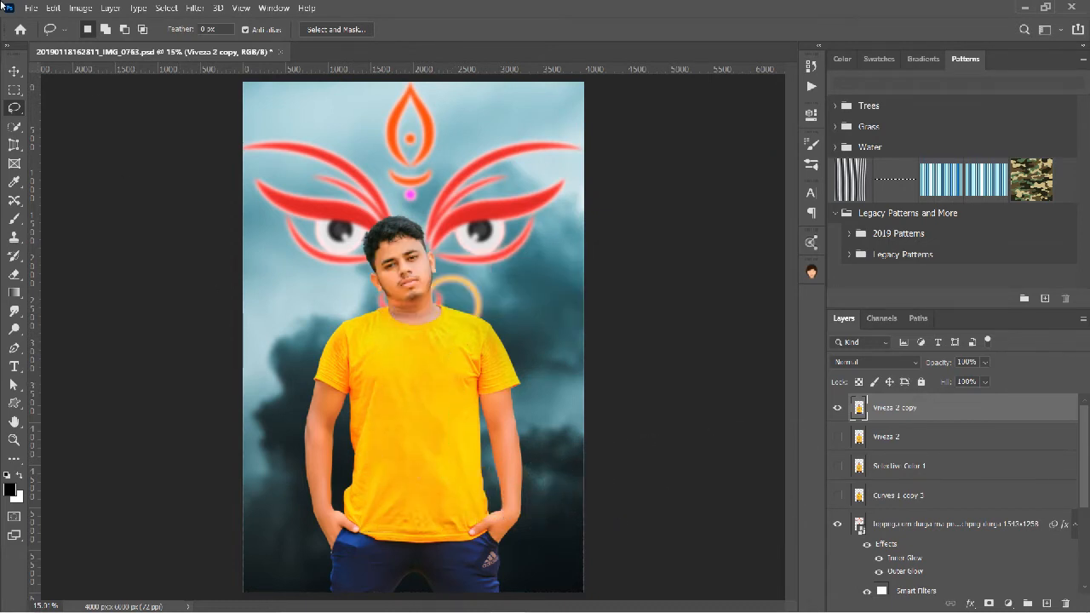
Place the toppng.com Durga face PNG from the Downloads folder as an embedded image.
click(31, 8)
click(98, 278)
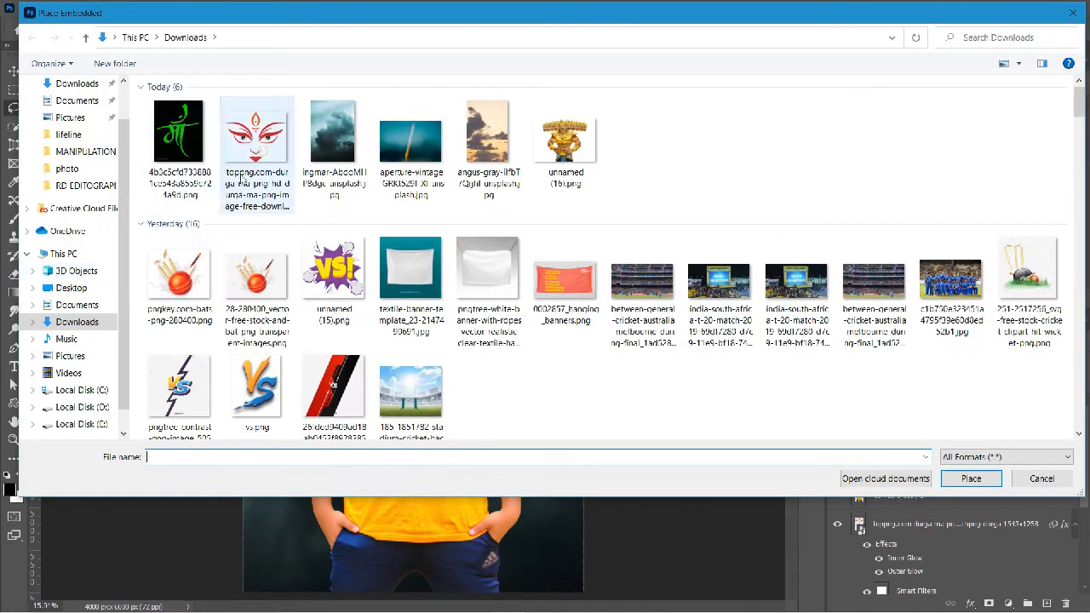
click(241, 181)
click(970, 478)
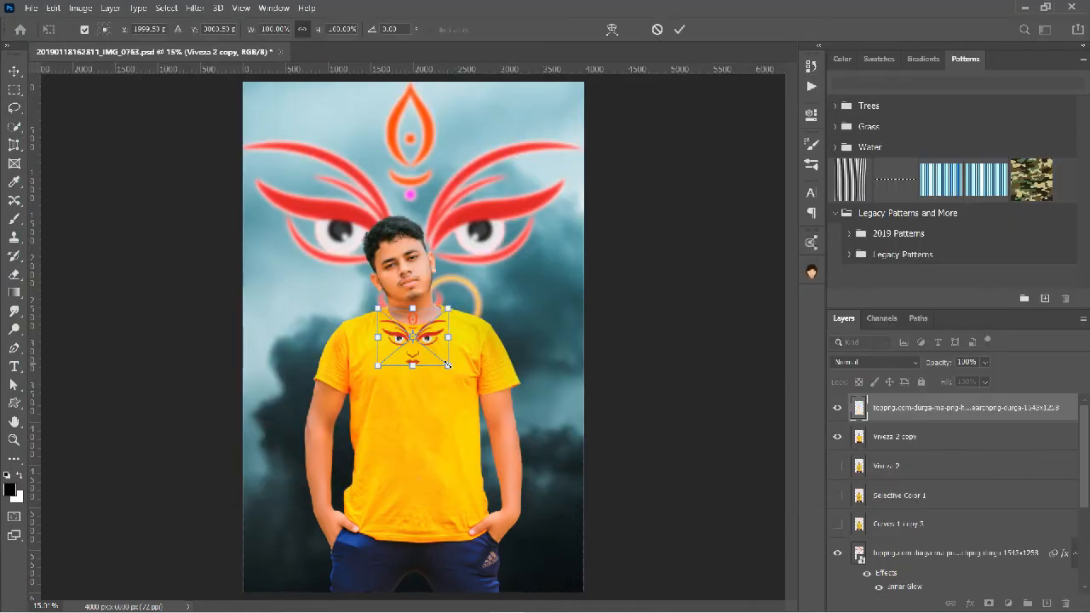
Scale the placed Durga face to about 162%, position it on the middle of the shirt, and commit the transform.
drag(447, 365, 465, 380)
drag(439, 345, 441, 389)
mouse_move(465, 430)
mouse_down()
mouse_move(449, 407)
mouse_move(454, 426)
mouse_up()
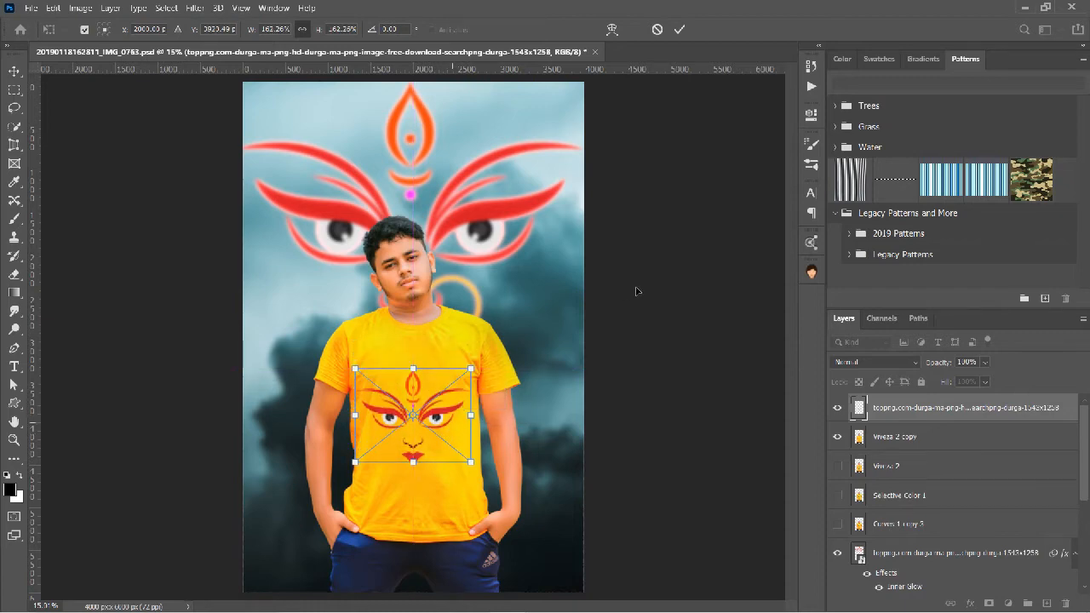
key(Return)
key(ctrl+minus)
scroll(412, 382, up, 4)
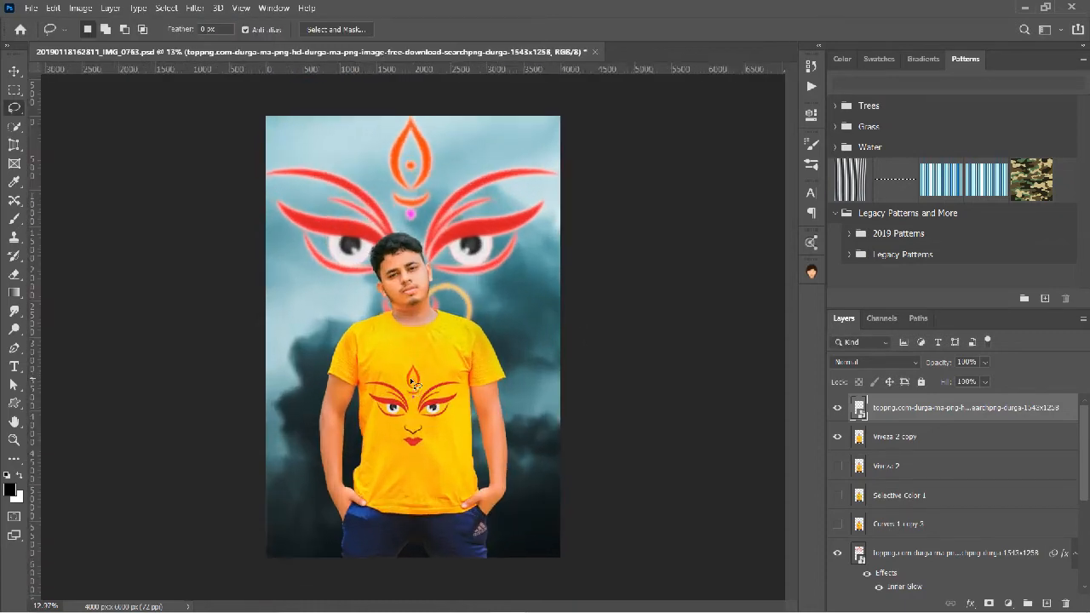
scroll(411, 382, down, 1)
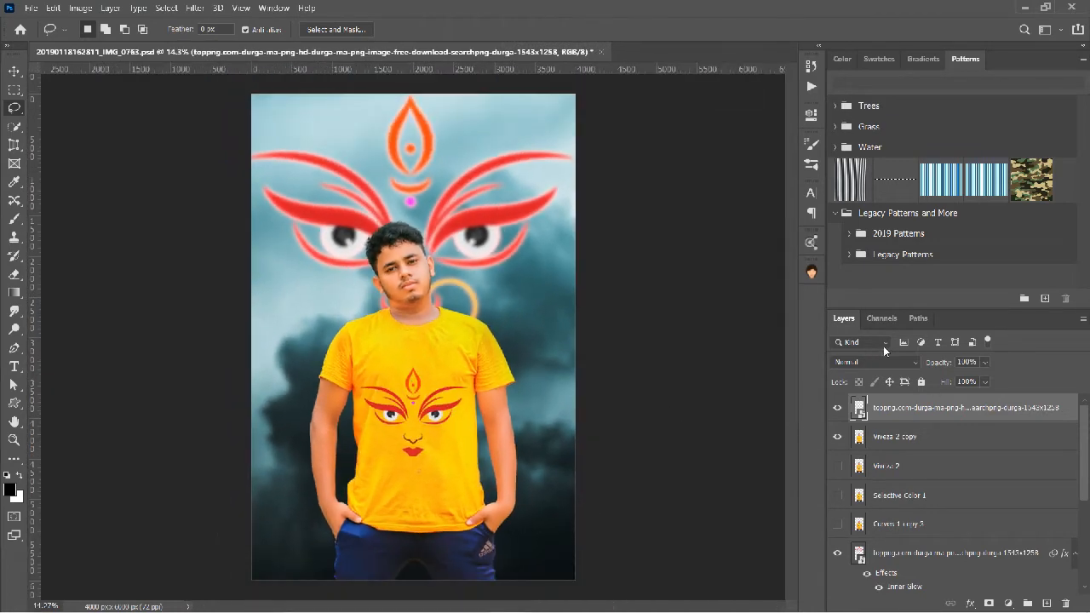
Set the shirt's Durga face layer to Multiply blending, compare it hidden and shown, and save the document.
click(875, 362)
click(852, 309)
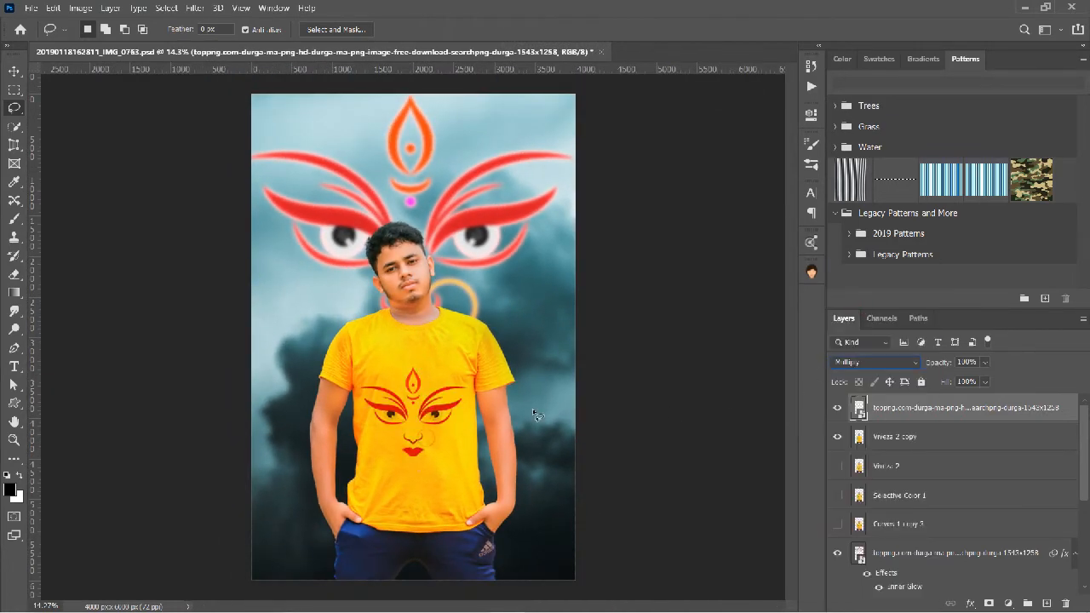
click(837, 408)
click(837, 408)
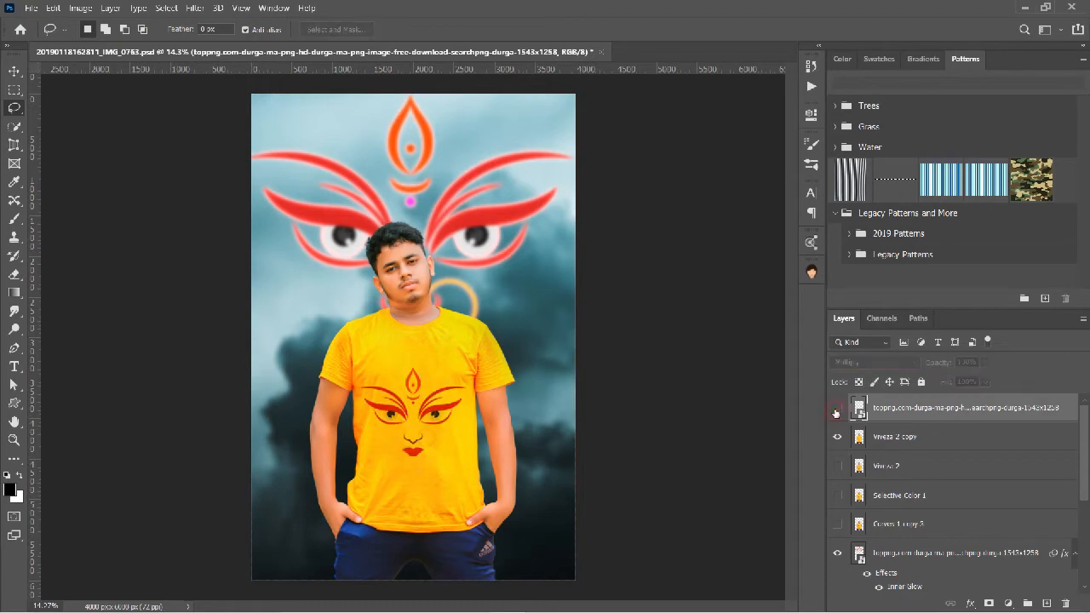
key(ctrl+s)
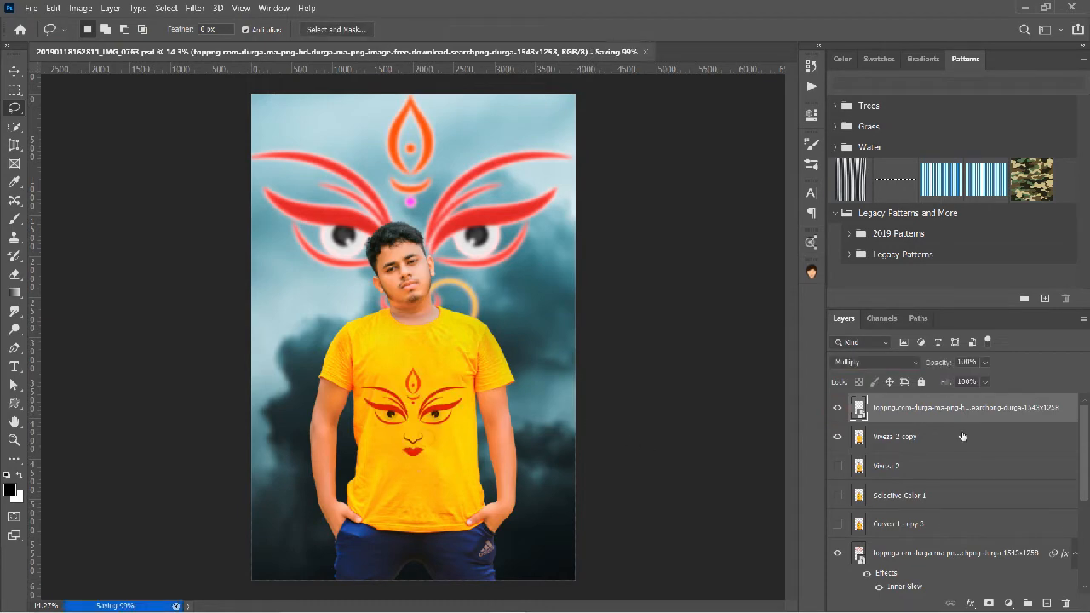
Merge the Durga face layer with Viveza 2 copy and compare the shirt with the original print.
right_click(1035, 402)
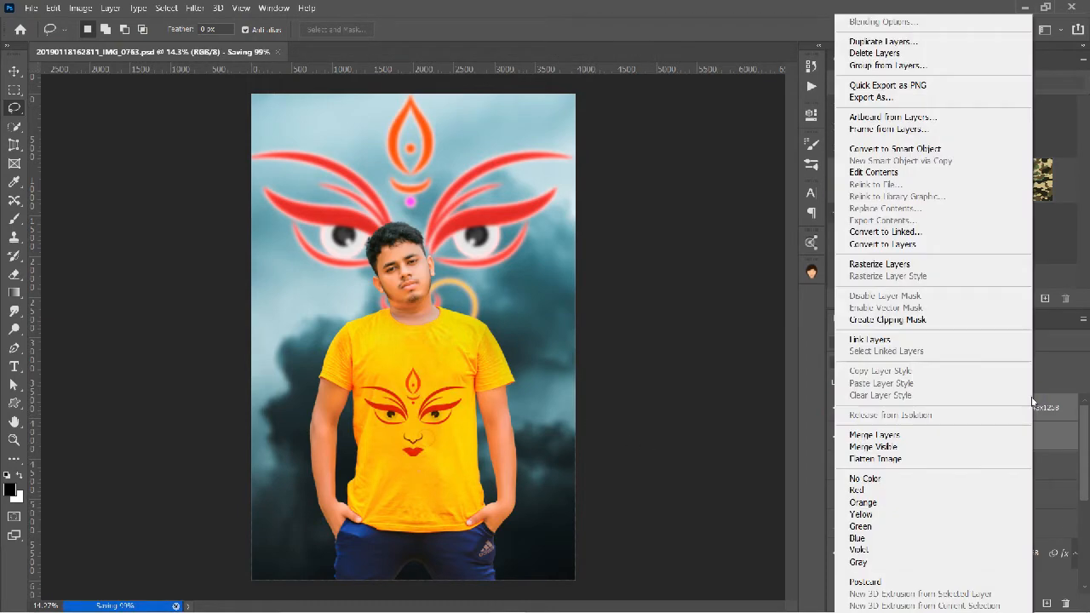
click(874, 436)
click(837, 408)
click(837, 408)
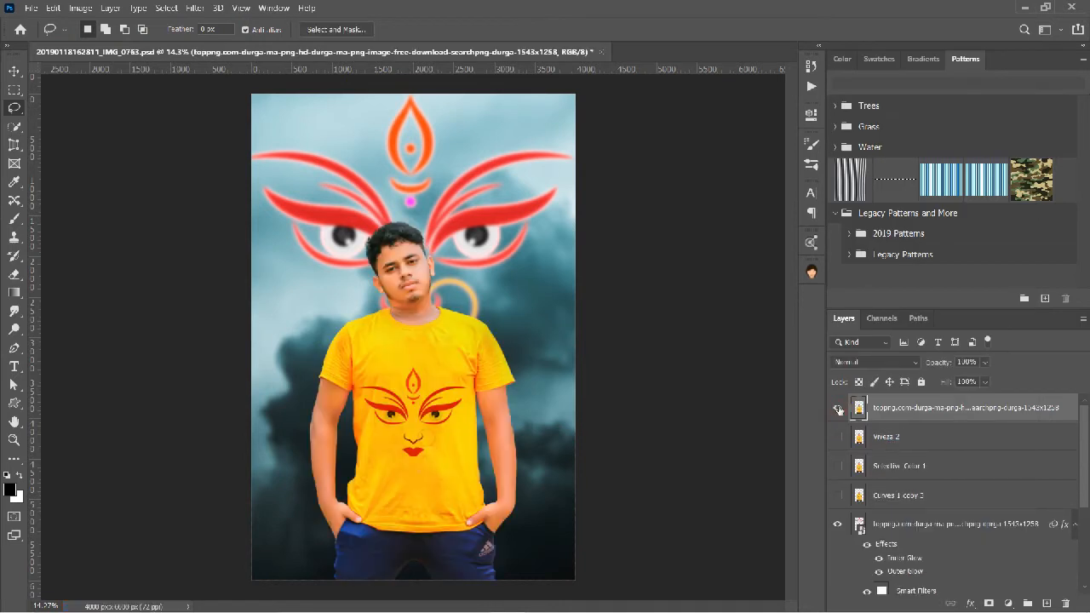
click(838, 408)
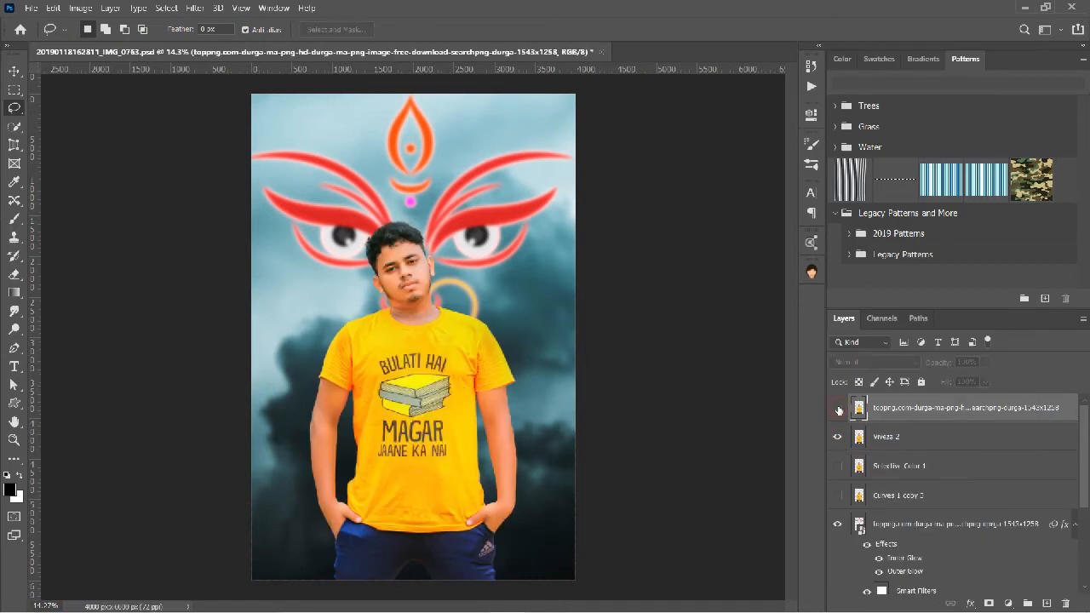
click(838, 408)
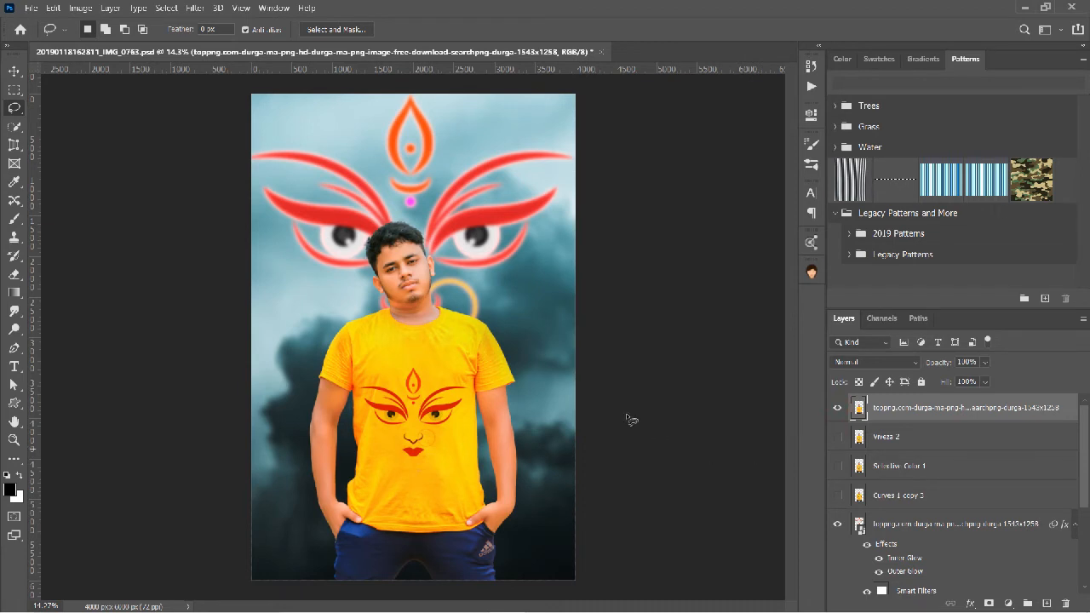
Start the Viveza 2 filter on the merged man layer and add an enlarged control point on the shirt's upper chest.
click(195, 8)
mouse_move(243, 314)
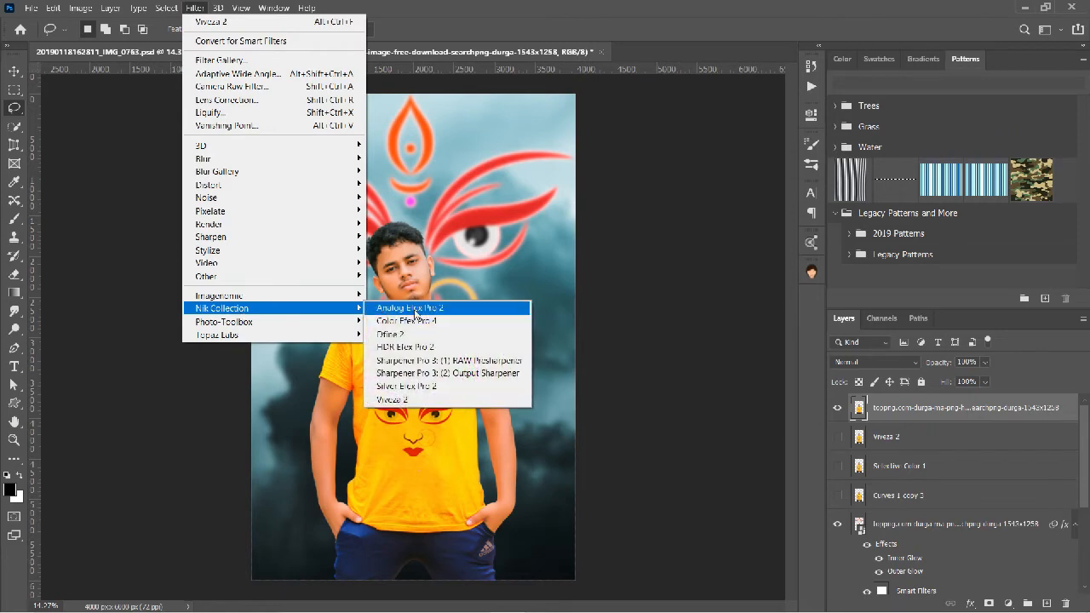
click(430, 401)
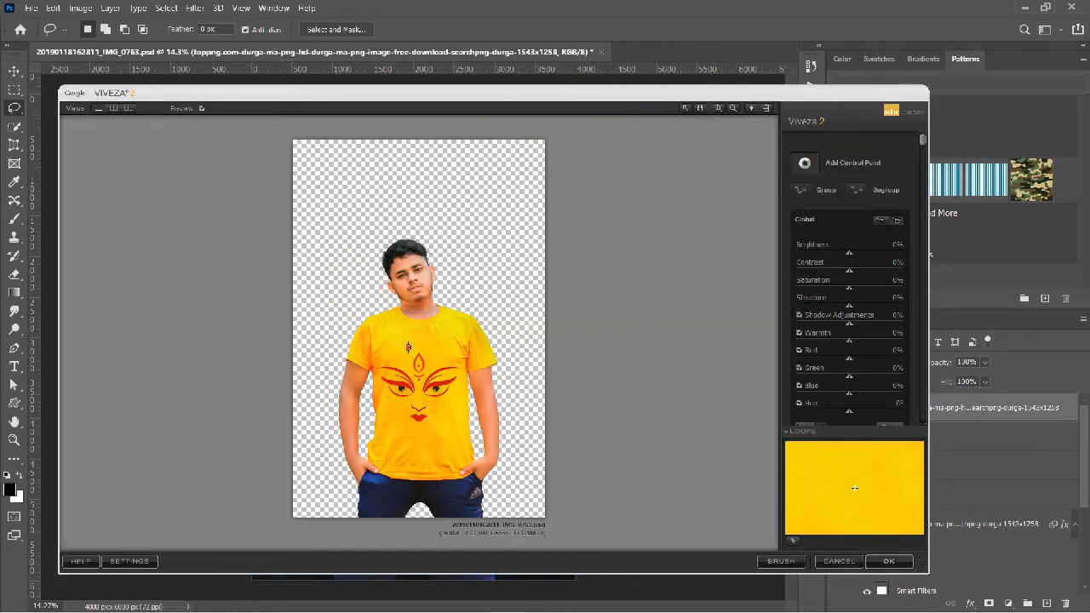
click(408, 347)
drag(436, 349, 470, 355)
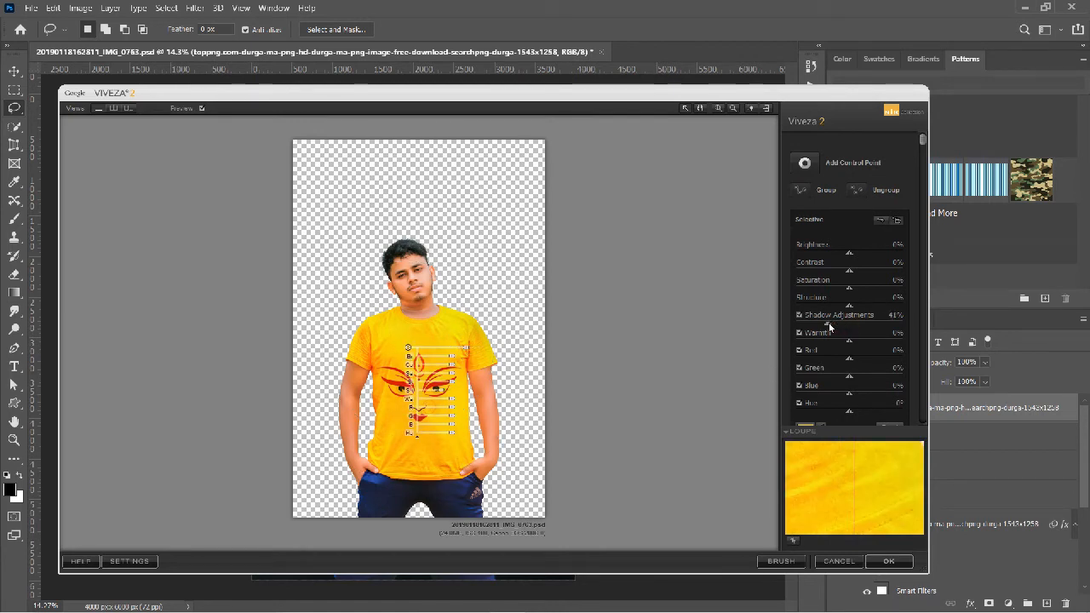
Set the control point's shadow adjustments to 72%, structure to 34% and contrast to 14%, and apply the filter.
drag(837, 322, 811, 331)
mouse_move(844, 255)
mouse_down()
mouse_move(827, 254)
mouse_move(853, 254)
mouse_up()
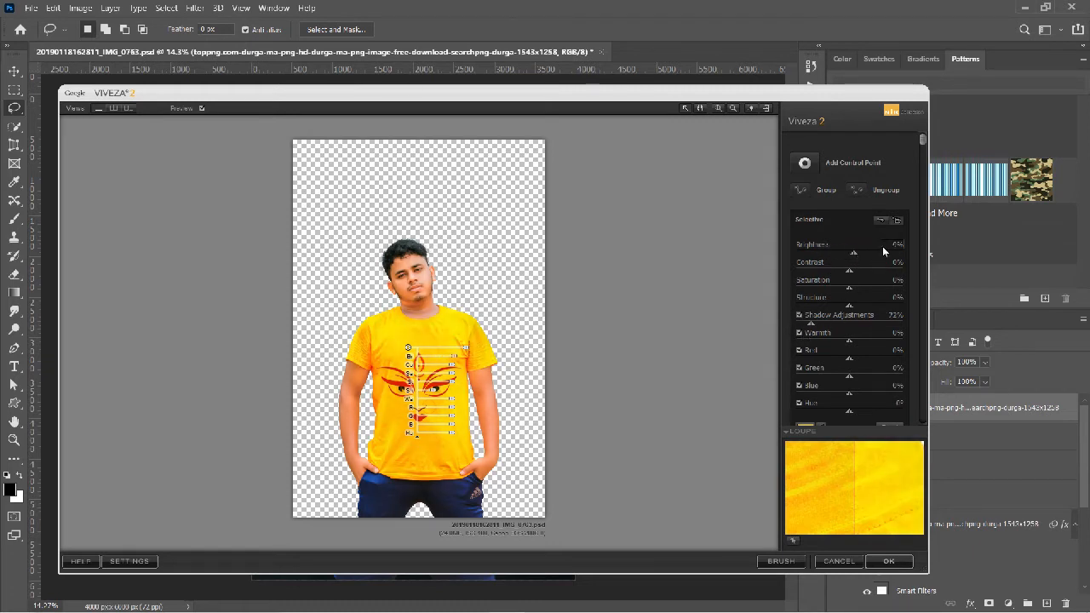
click(895, 246)
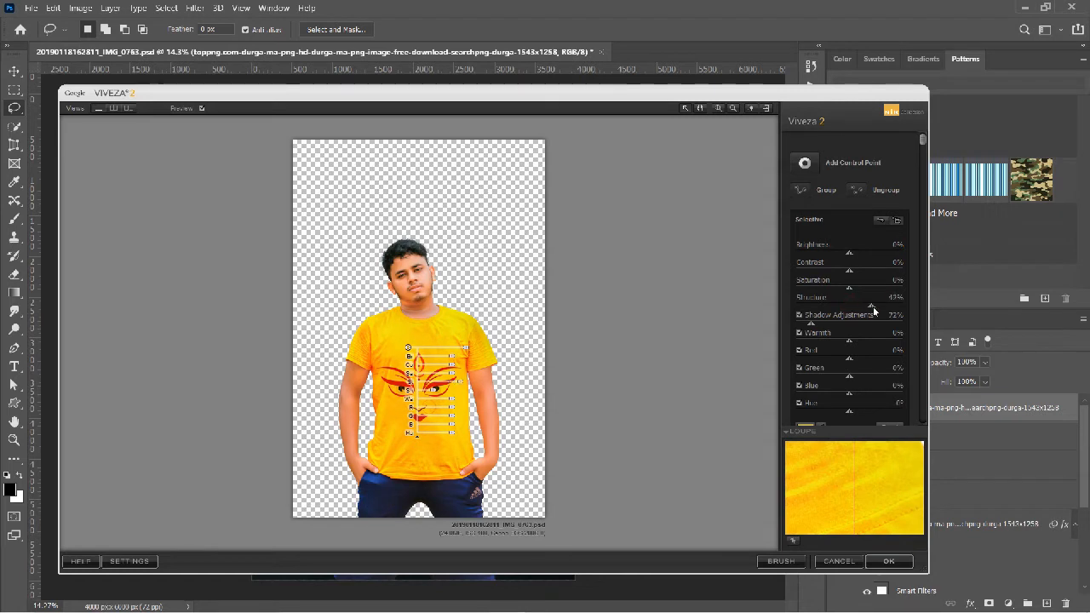
mouse_move(873, 307)
mouse_down()
mouse_move(808, 308)
mouse_move(869, 306)
mouse_up()
drag(850, 270, 856, 269)
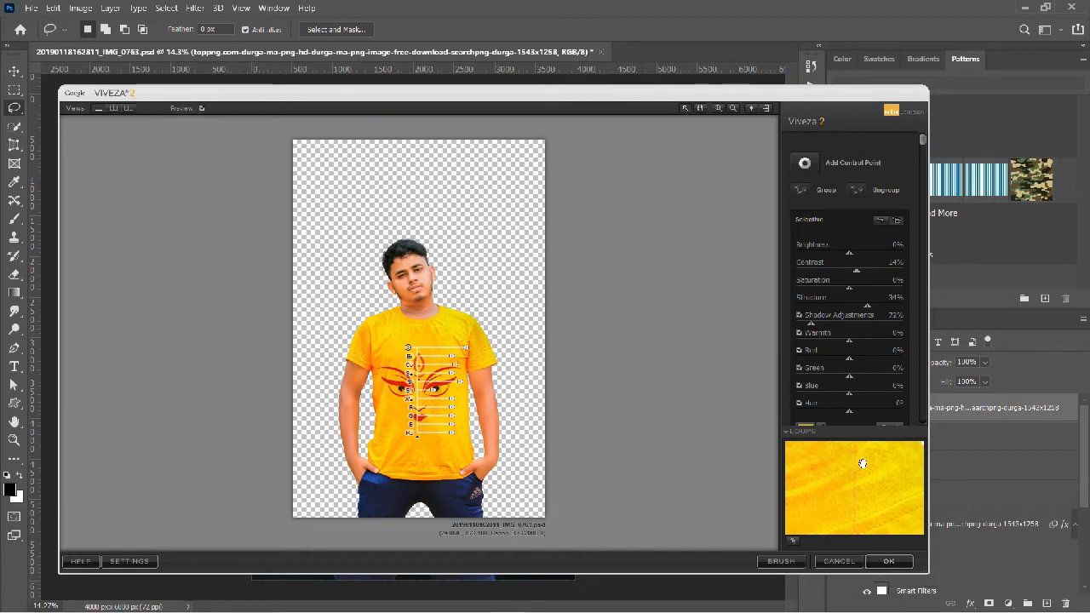
click(890, 559)
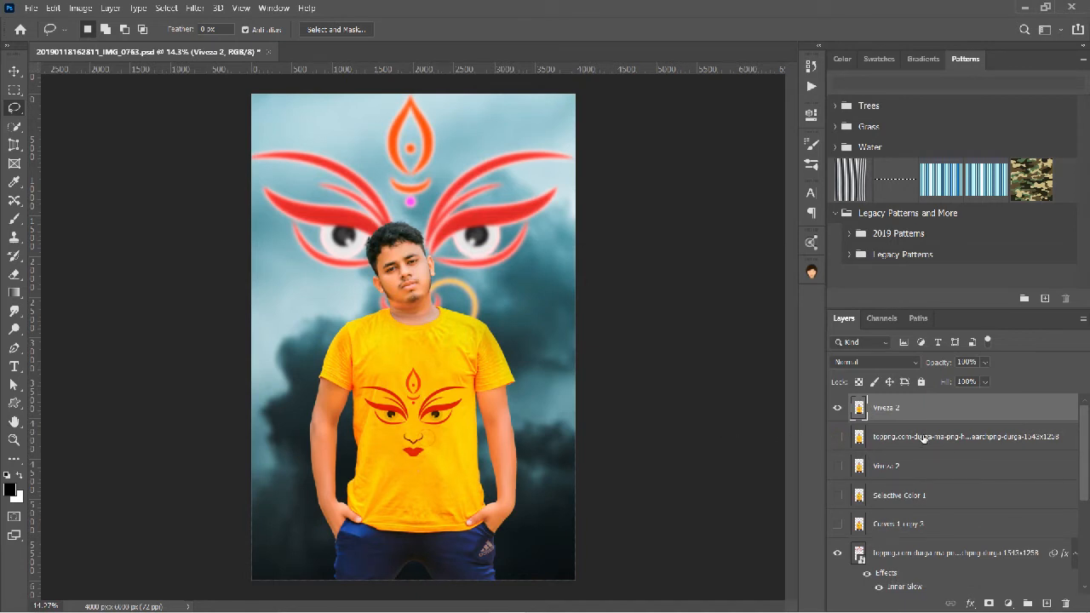
Add a new Soft Light layer filled with 50% gray and clip it to the filtered Viveza 2 layer.
key(ctrl+shift+n)
click(514, 235)
click(477, 412)
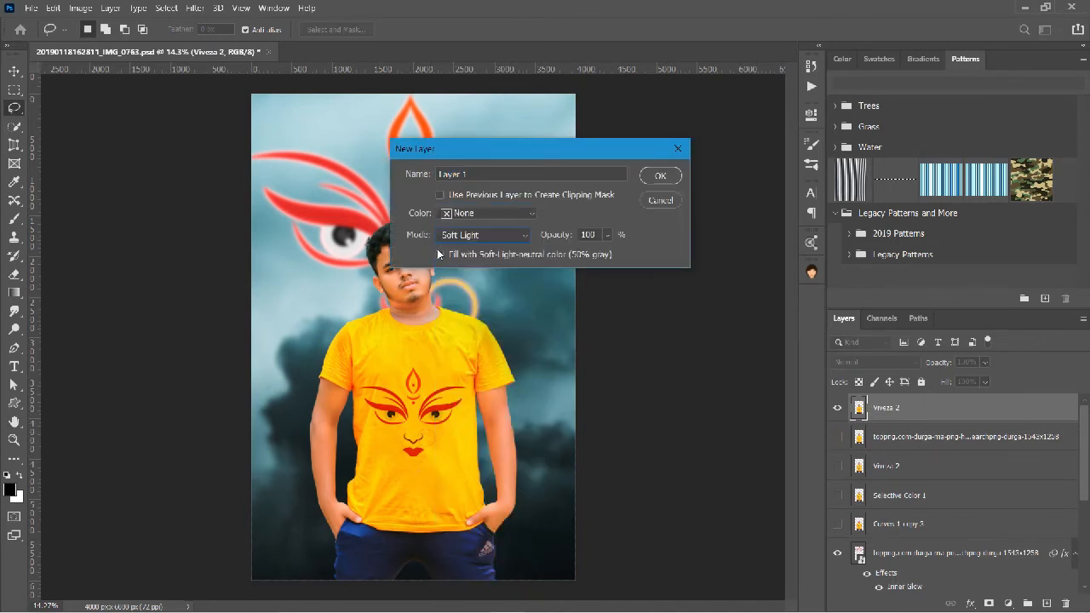
click(659, 177)
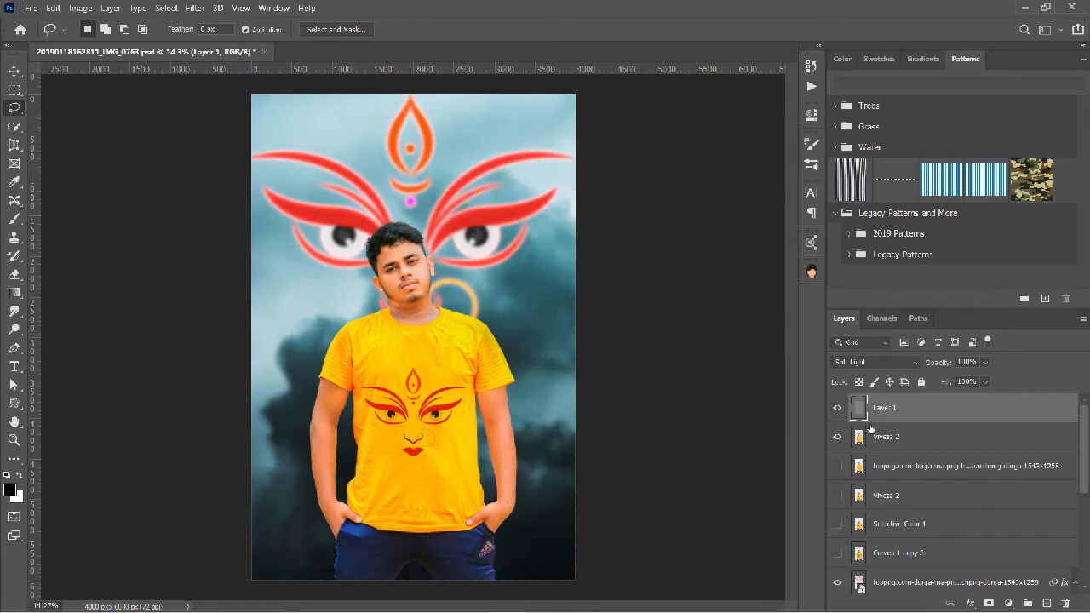
alt+click(864, 421)
Set the Brush tool to Soft Light mode with 100% flow for shading the clothing.
click(15, 220)
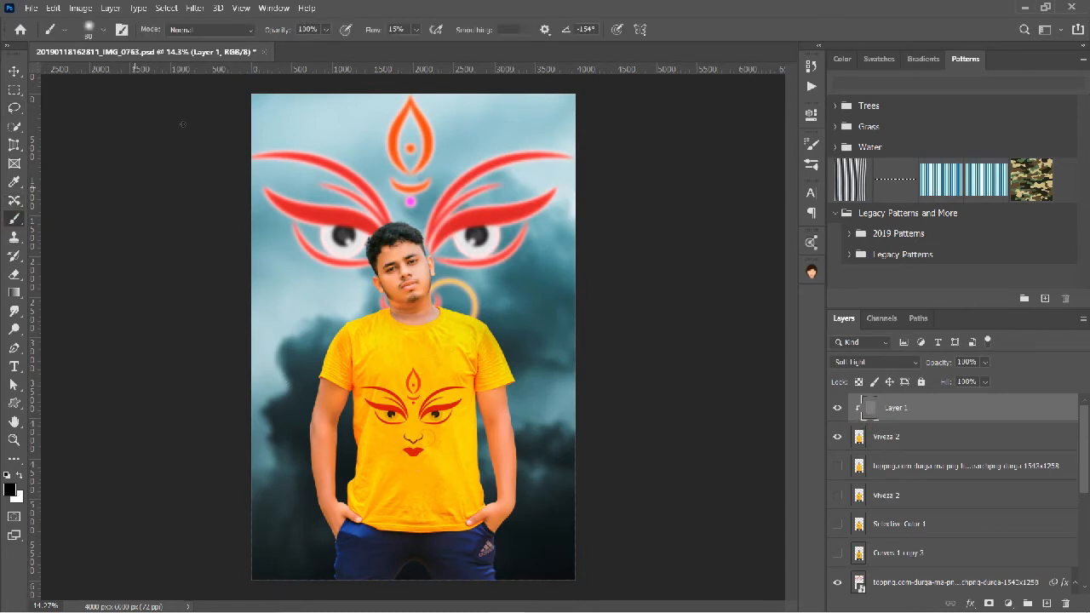
click(204, 31)
click(192, 220)
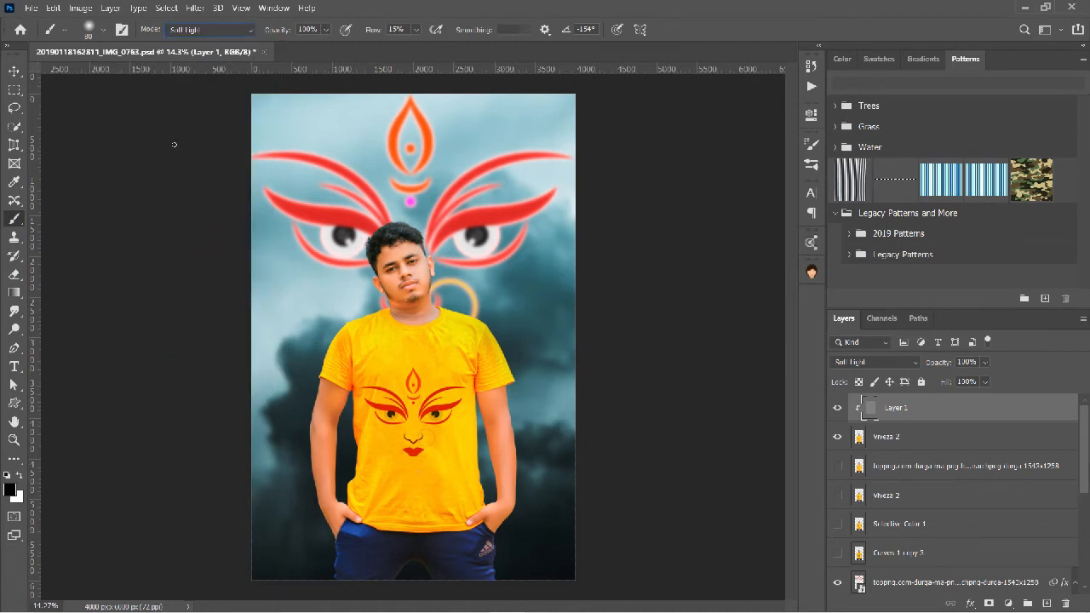
click(415, 30)
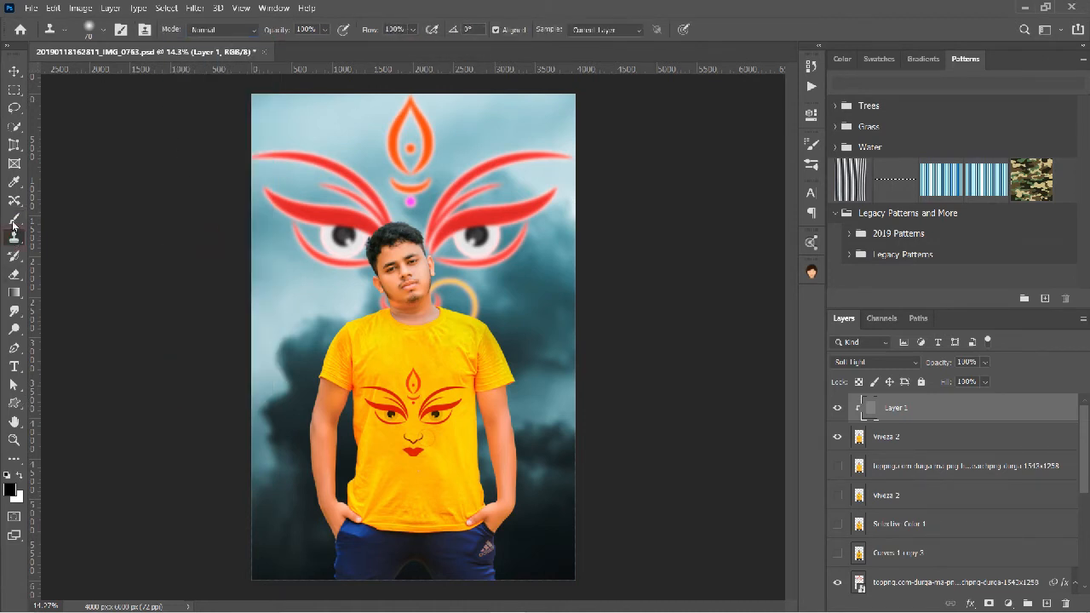
scroll(431, 429, up, 2)
scroll(410, 464, down, 2)
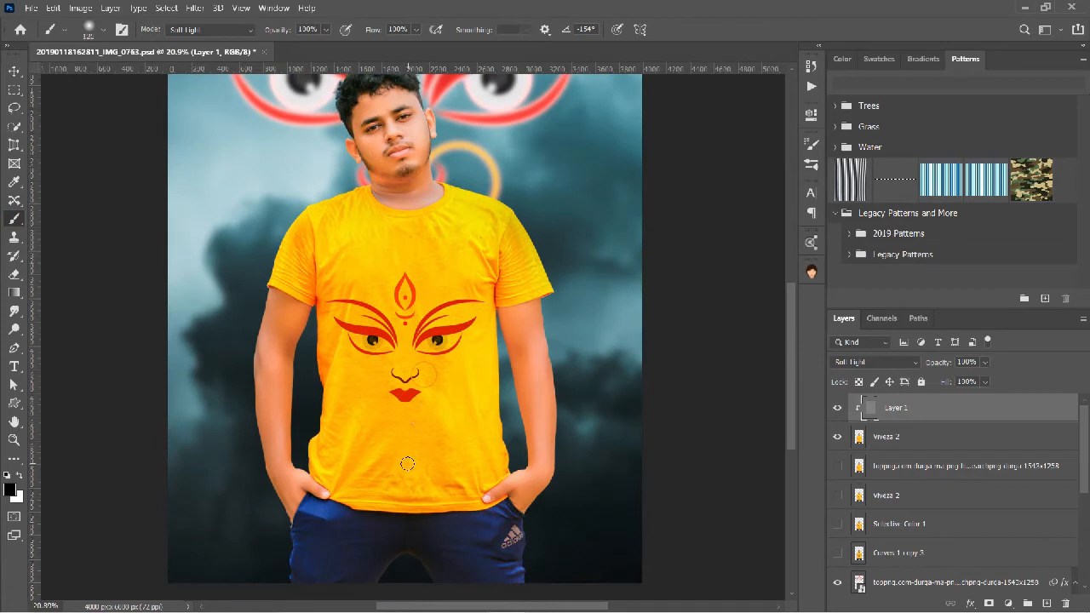
Enlarge the brush to 300 px and paint black shading over the shirt and trousers on the gray layer.
key(bracketright)
key(bracketright)
key(bracketright)
key(bracketright)
key(bracketright)
mouse_move(375, 526)
mouse_down()
mouse_move(326, 599)
mouse_move(319, 546)
mouse_move(308, 574)
mouse_move(293, 560)
mouse_move(308, 520)
mouse_move(349, 513)
mouse_move(369, 525)
mouse_move(409, 470)
mouse_move(429, 558)
mouse_move(456, 585)
mouse_move(471, 548)
mouse_move(510, 587)
mouse_move(508, 532)
mouse_move(501, 515)
mouse_move(471, 526)
mouse_move(483, 540)
mouse_move(455, 458)
mouse_move(472, 511)
mouse_move(494, 467)
mouse_move(459, 481)
mouse_move(484, 446)
mouse_move(487, 393)
mouse_move(458, 440)
mouse_move(442, 388)
mouse_move(419, 431)
mouse_move(372, 421)
mouse_move(358, 471)
mouse_move(328, 441)
mouse_move(320, 457)
mouse_move(329, 473)
mouse_move(340, 441)
mouse_move(329, 300)
mouse_move(347, 345)
mouse_move(381, 317)
mouse_move(393, 362)
mouse_move(444, 347)
mouse_move(479, 366)
mouse_move(490, 358)
mouse_move(483, 300)
mouse_move(501, 271)
mouse_move(497, 292)
mouse_move(552, 277)
mouse_move(553, 244)
mouse_move(477, 260)
mouse_move(501, 187)
mouse_up()
mouse_move(458, 216)
mouse_down()
mouse_move(387, 224)
mouse_move(358, 197)
mouse_move(354, 215)
mouse_move(322, 191)
mouse_move(303, 226)
mouse_move(318, 270)
mouse_move(260, 253)
mouse_move(282, 274)
mouse_move(280, 230)
mouse_move(327, 248)
mouse_move(343, 222)
mouse_move(367, 250)
mouse_move(385, 244)
mouse_move(434, 280)
mouse_move(453, 254)
mouse_move(451, 313)
mouse_move(402, 274)
mouse_move(381, 283)
mouse_move(345, 216)
mouse_up()
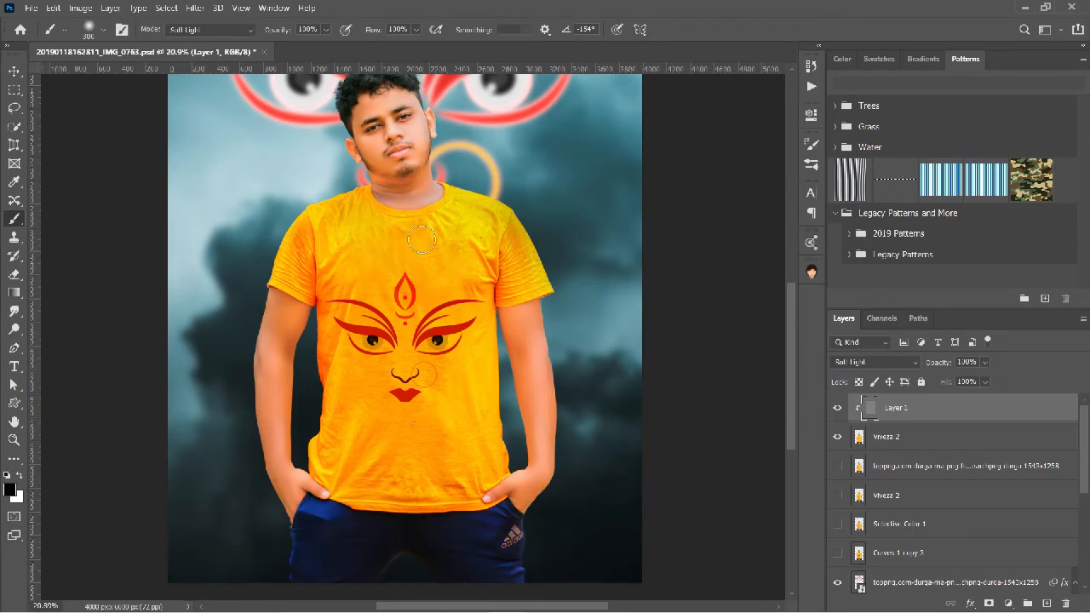
mouse_move(421, 240)
mouse_down()
mouse_move(478, 225)
mouse_move(490, 258)
mouse_move(526, 278)
mouse_move(511, 209)
mouse_up()
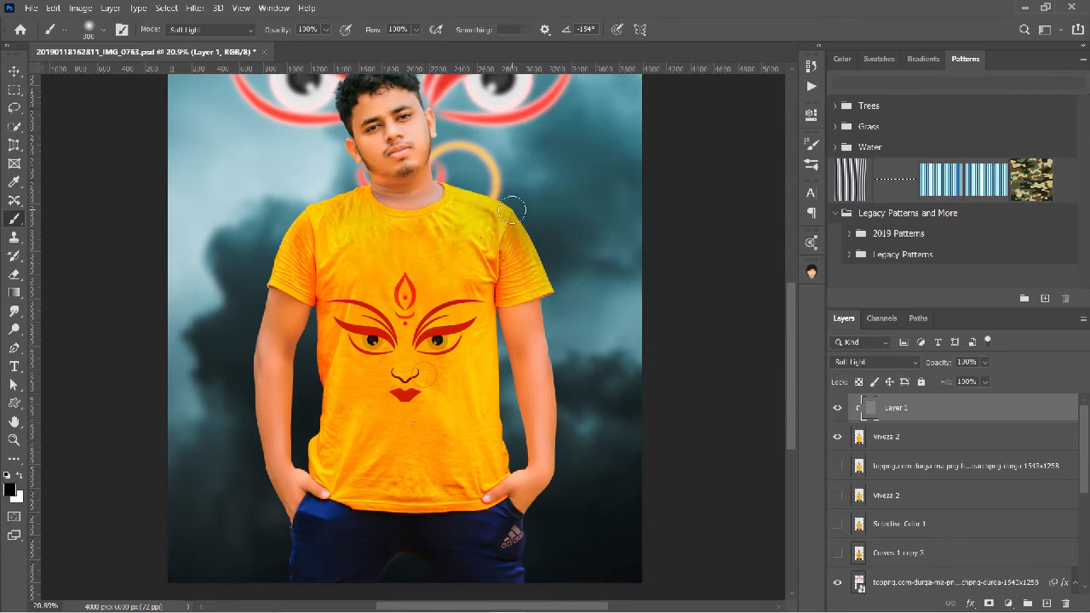
Compare the whole image with the gray shading layer hidden and shown.
scroll(545, 448, down, 3)
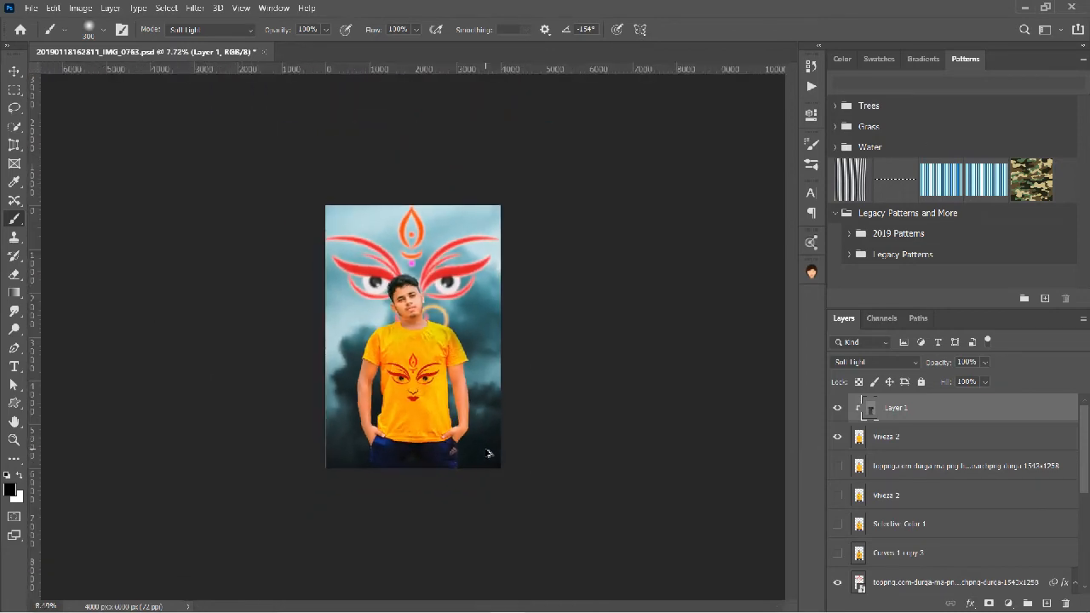
scroll(487, 454, down, 1)
click(837, 408)
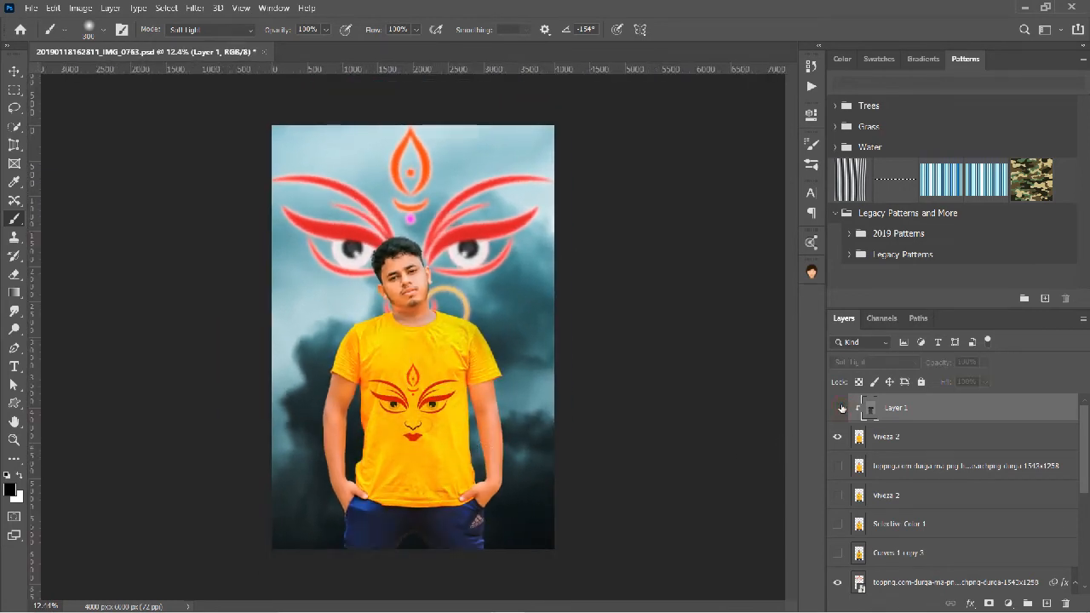
click(837, 408)
click(838, 408)
click(839, 409)
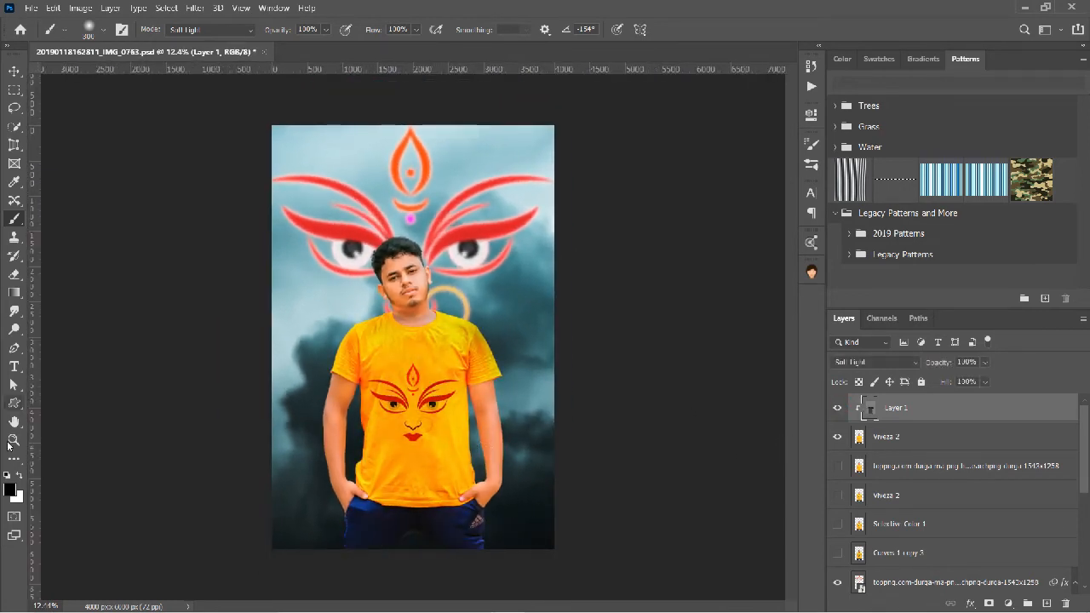
Paint white highlights over the shirt and arms using a Normal-mode brush with 15% flow.
key(x)
click(213, 32)
click(230, 34)
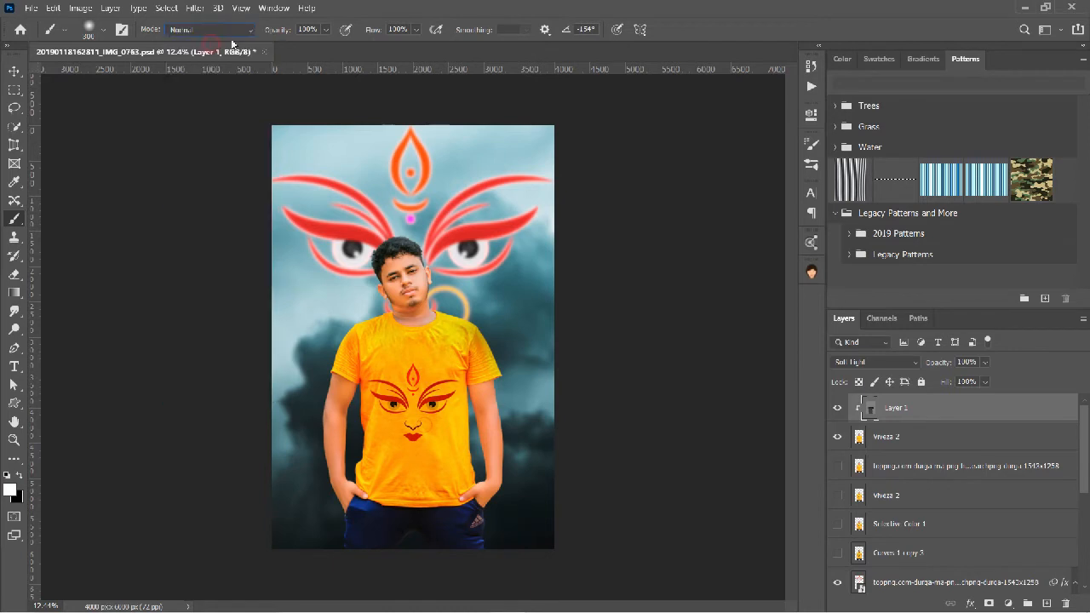
click(408, 29)
text(1)
mouse_move(465, 337)
mouse_down()
mouse_move(494, 418)
mouse_move(495, 475)
mouse_up()
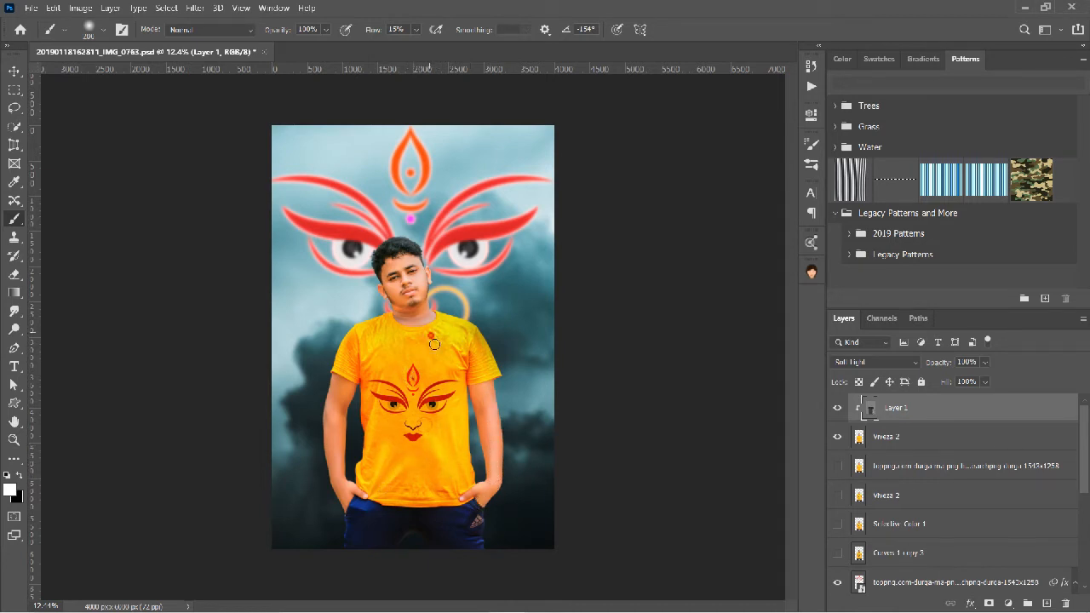
drag(432, 339, 437, 383)
drag(386, 338, 369, 415)
drag(363, 349, 338, 424)
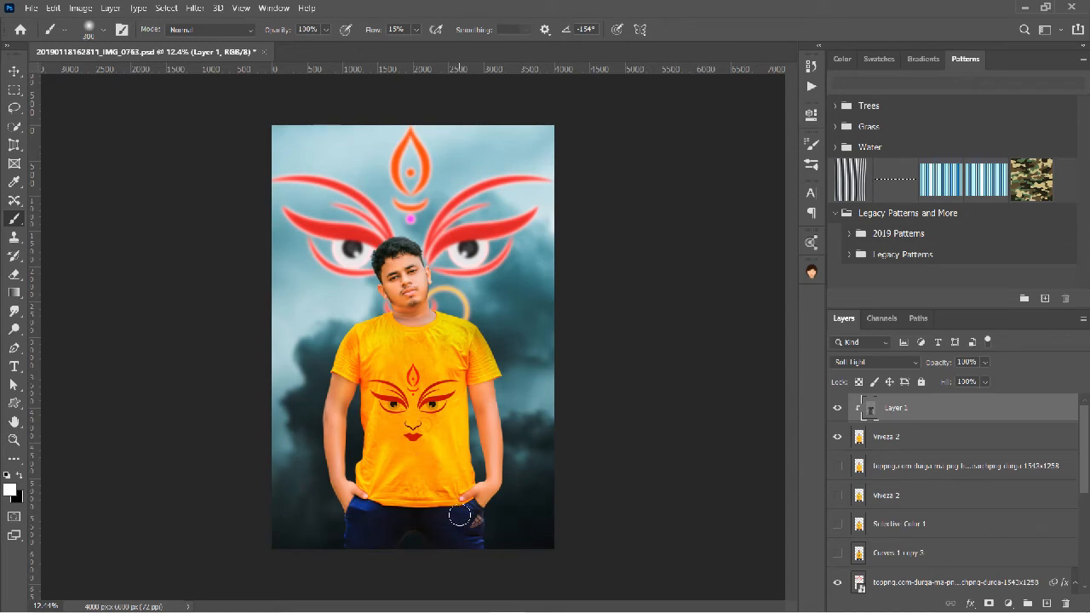
Enlarge the brush to 400 px and paint white highlights over the trousers.
key(bracketright)
key(bracketright)
key(bracketright)
drag(374, 512, 376, 581)
scroll(464, 513, down, 4)
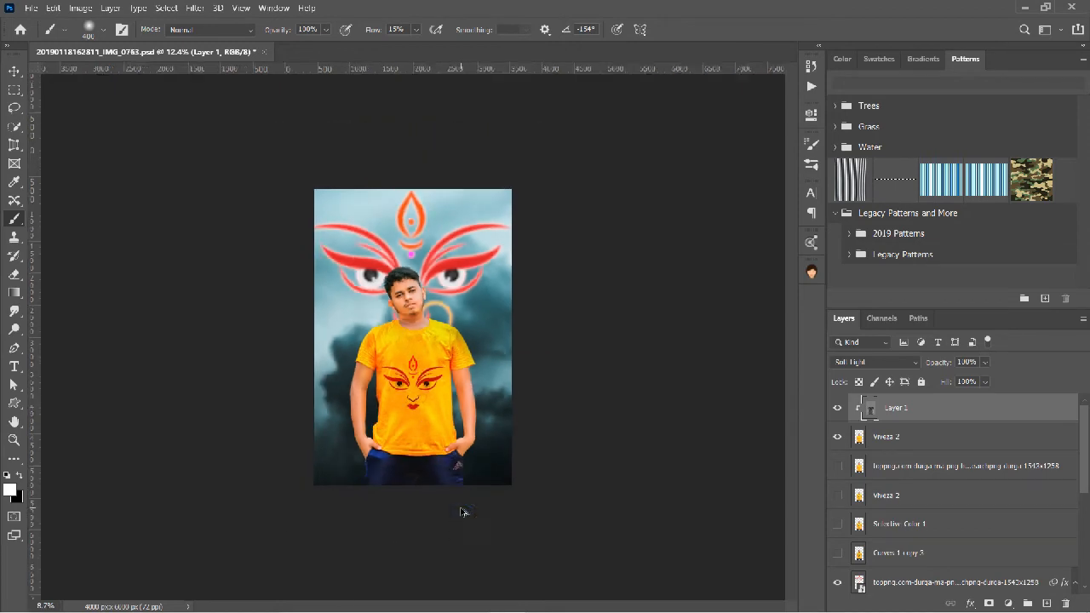
Reduce the brush to 150 px for the face and examine the face and whole figure.
scroll(410, 286, up, 8)
scroll(410, 277, up, 6)
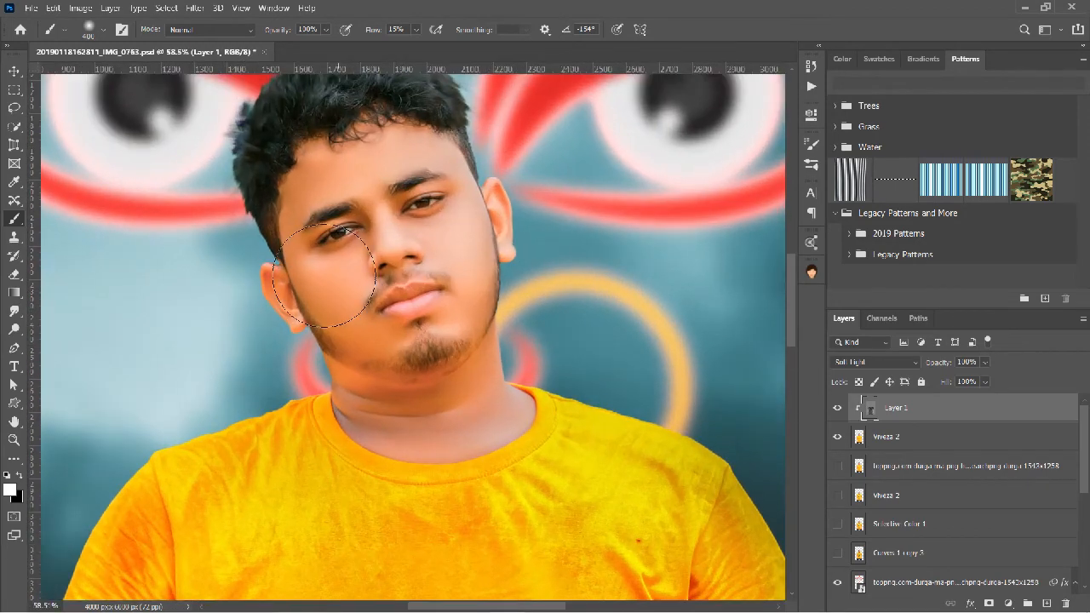
key(bracketleft)
key(bracketleft)
key(bracketleft)
key(bracketleft)
key(bracketleft)
scroll(392, 246, down, 3)
scroll(391, 248, down, 2)
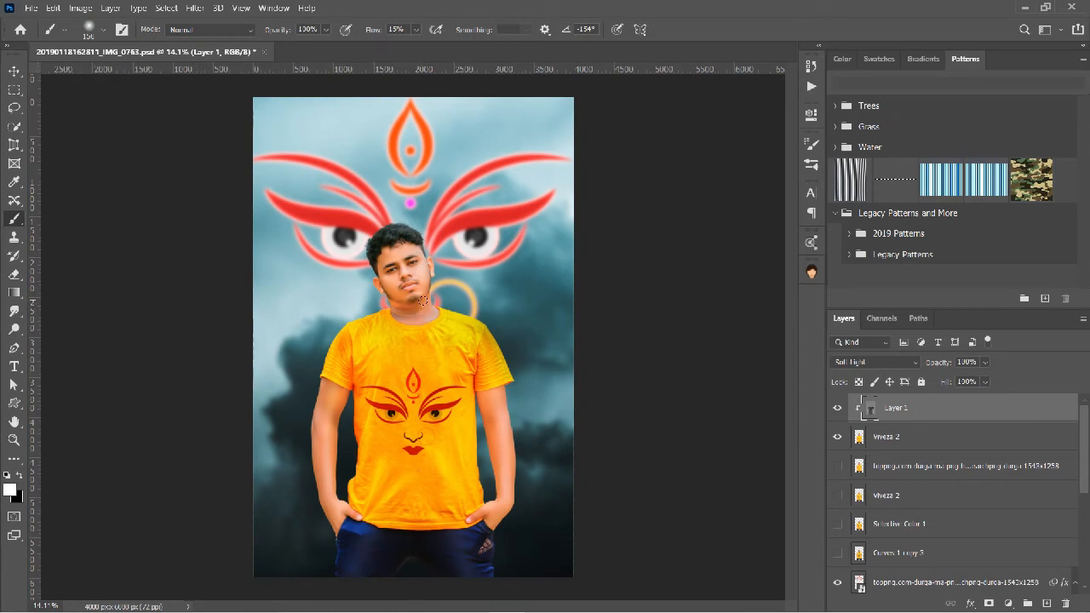
scroll(417, 304, up, 4)
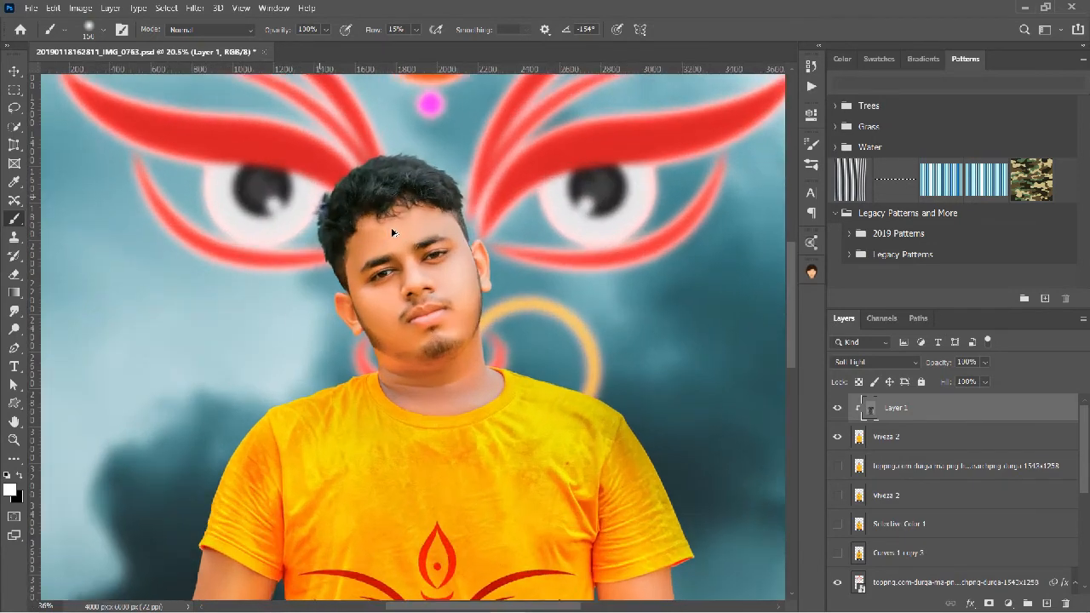
scroll(394, 231, down, 5)
scroll(394, 232, up, 1)
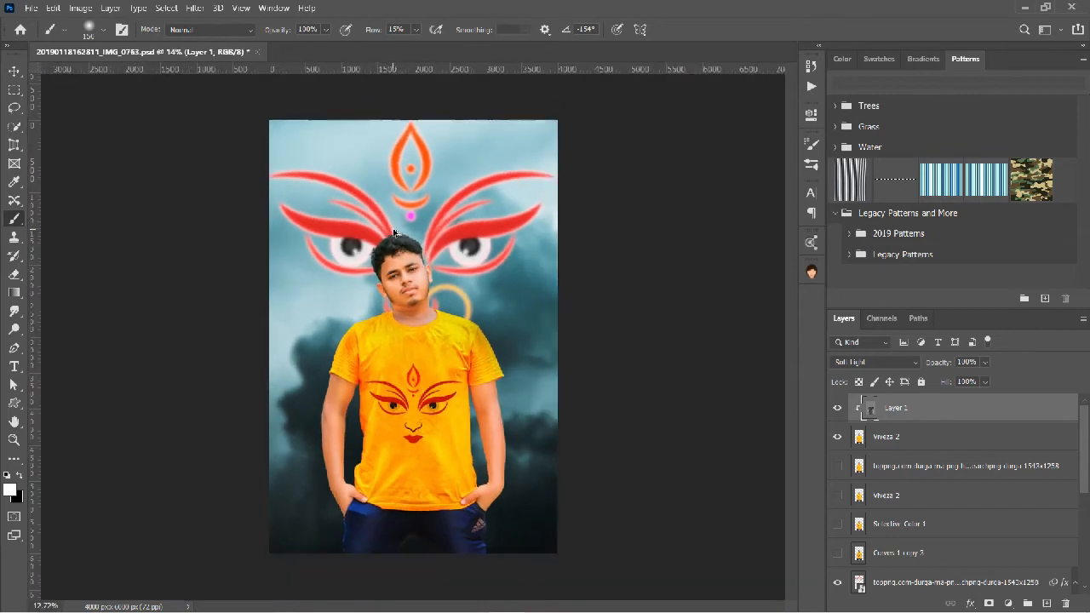
Add a white (ffffff) Inner Glow to the visible Viveza 2 layer, about 117 px in size, and adjust its opacity.
click(921, 438)
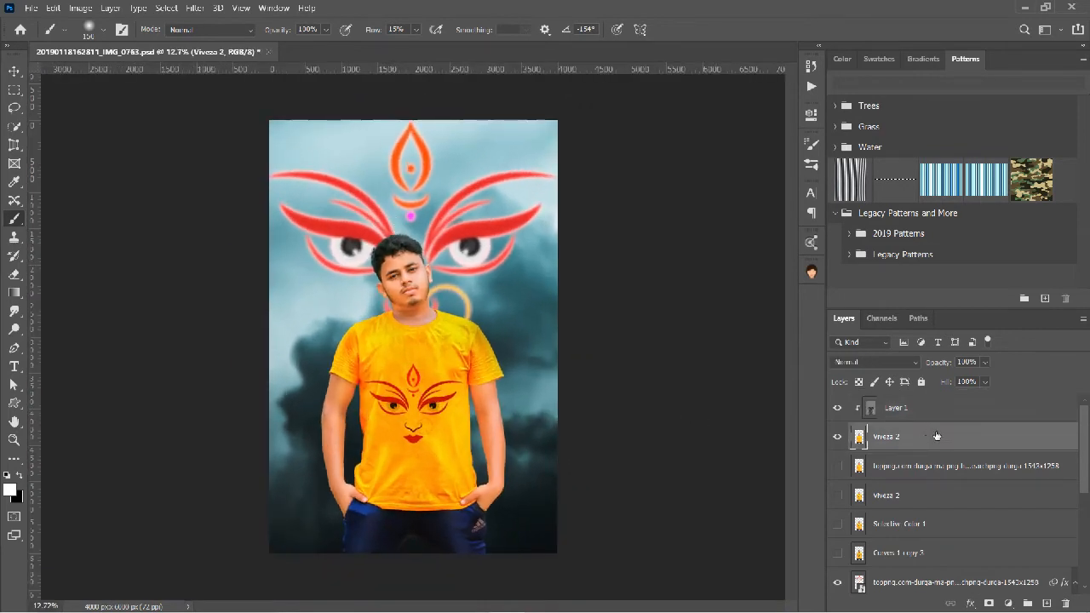
double_click(936, 436)
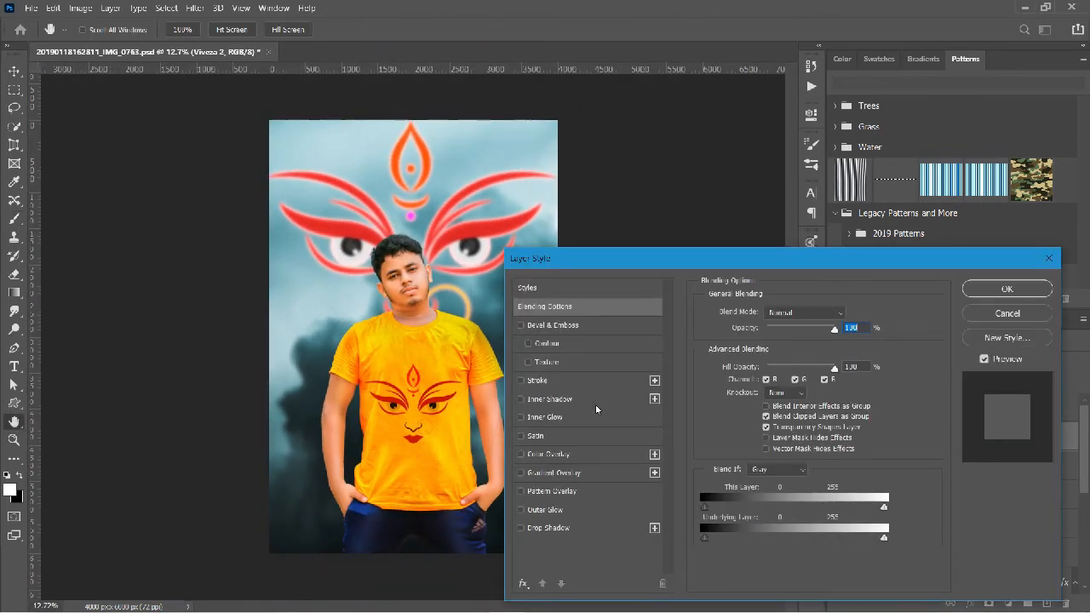
click(550, 417)
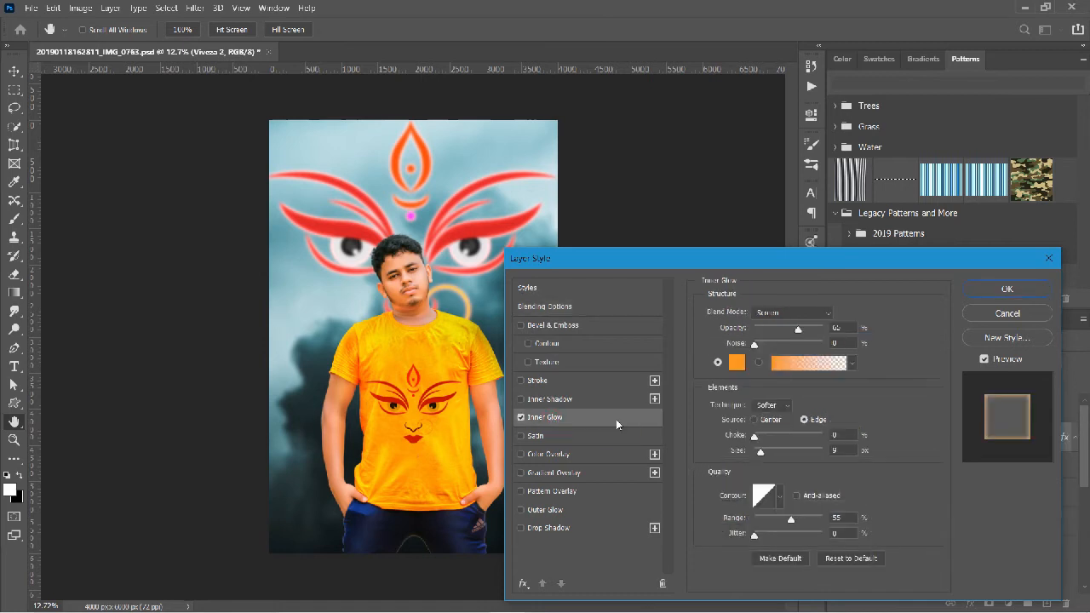
click(739, 366)
text(ffffff)
click(891, 253)
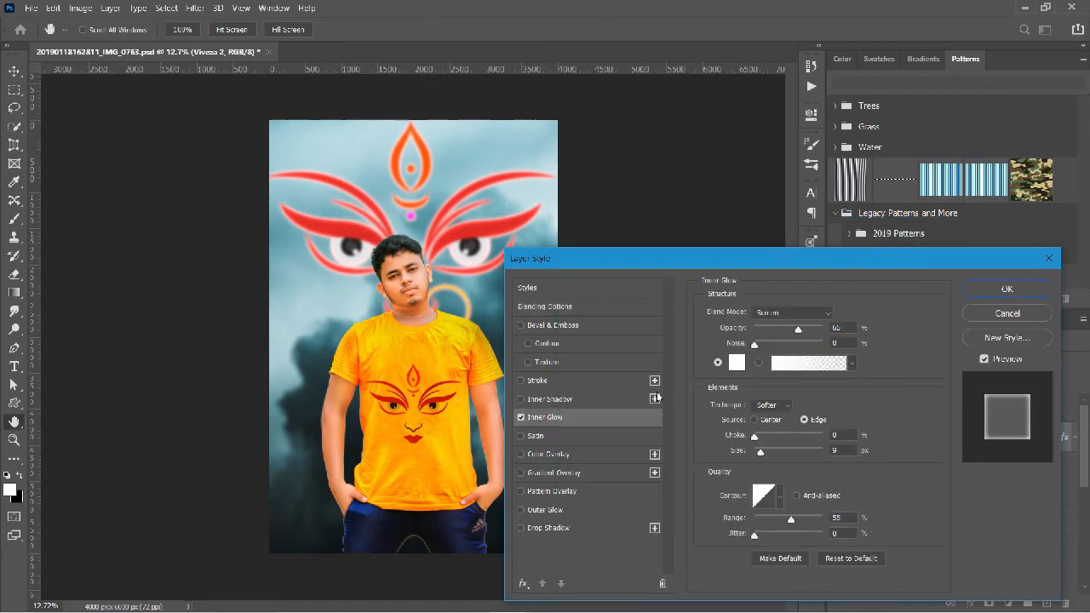
drag(760, 452, 786, 457)
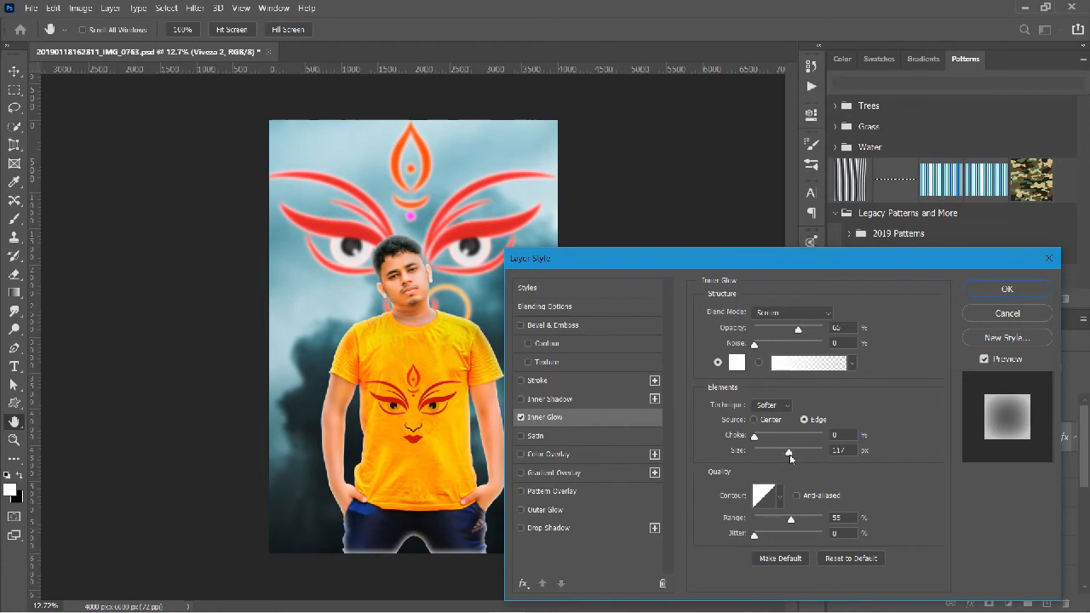
mouse_move(798, 332)
mouse_down()
mouse_move(784, 332)
mouse_move(808, 333)
mouse_move(797, 336)
mouse_up()
click(968, 290)
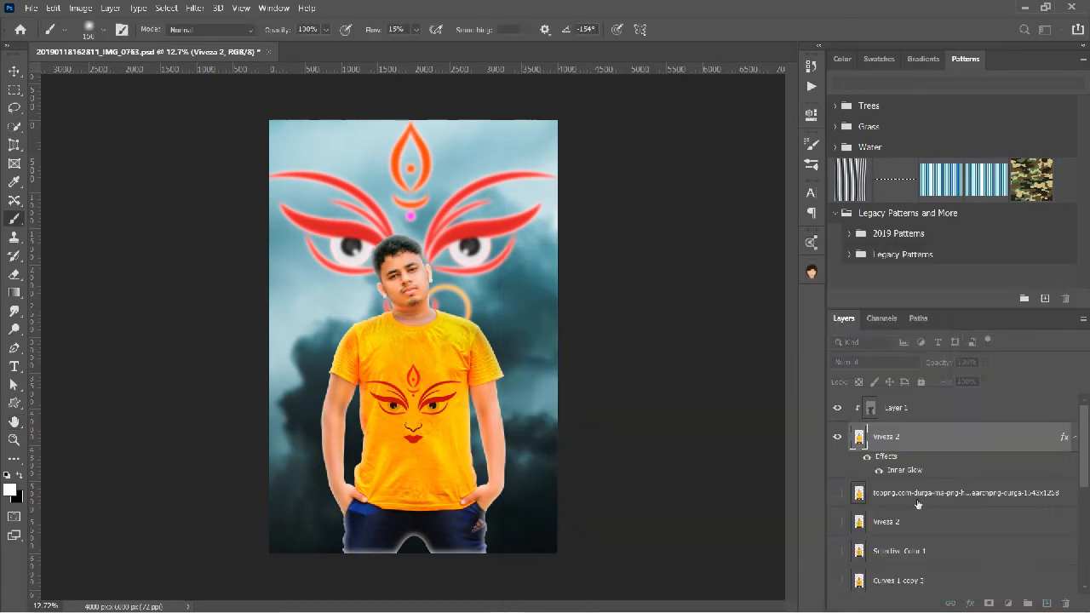
Convert the Inner Glow effect into its own layer and give it an inverted black layer mask.
right_click(1063, 437)
click(997, 409)
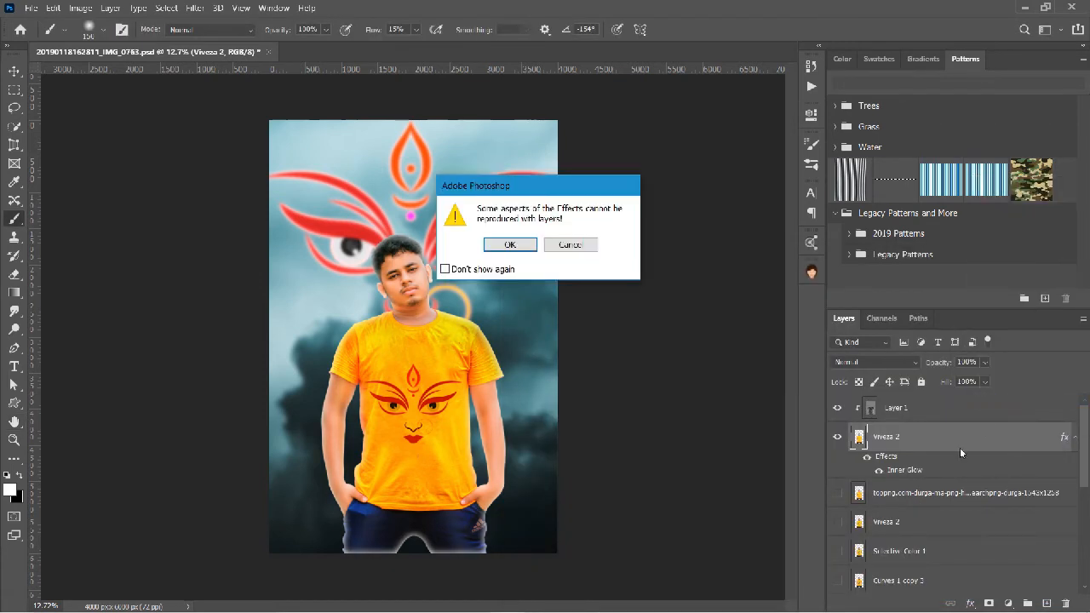
click(510, 244)
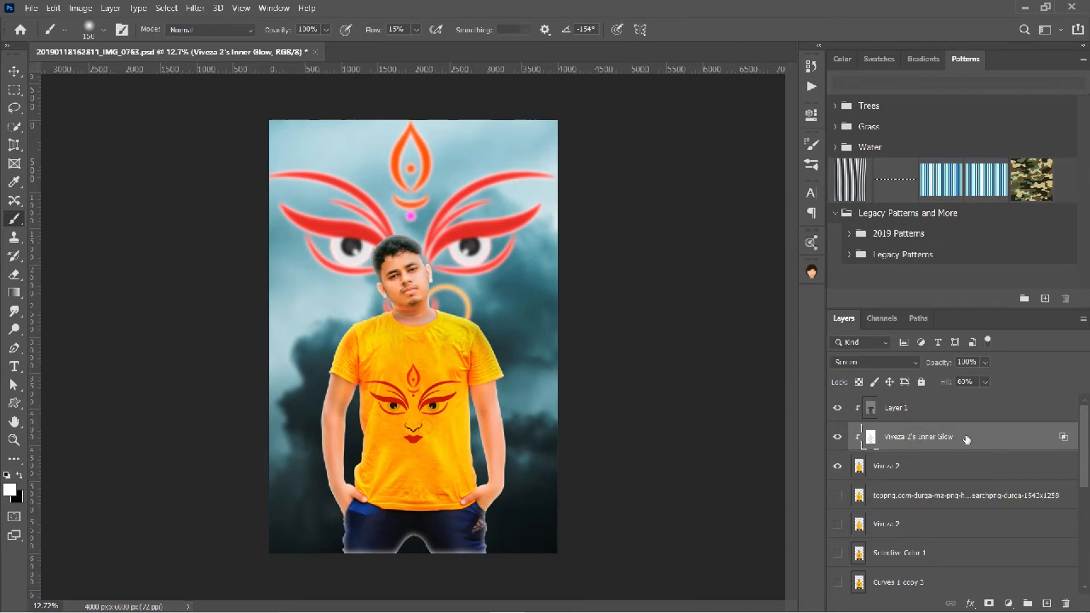
click(988, 603)
key(ctrl+i)
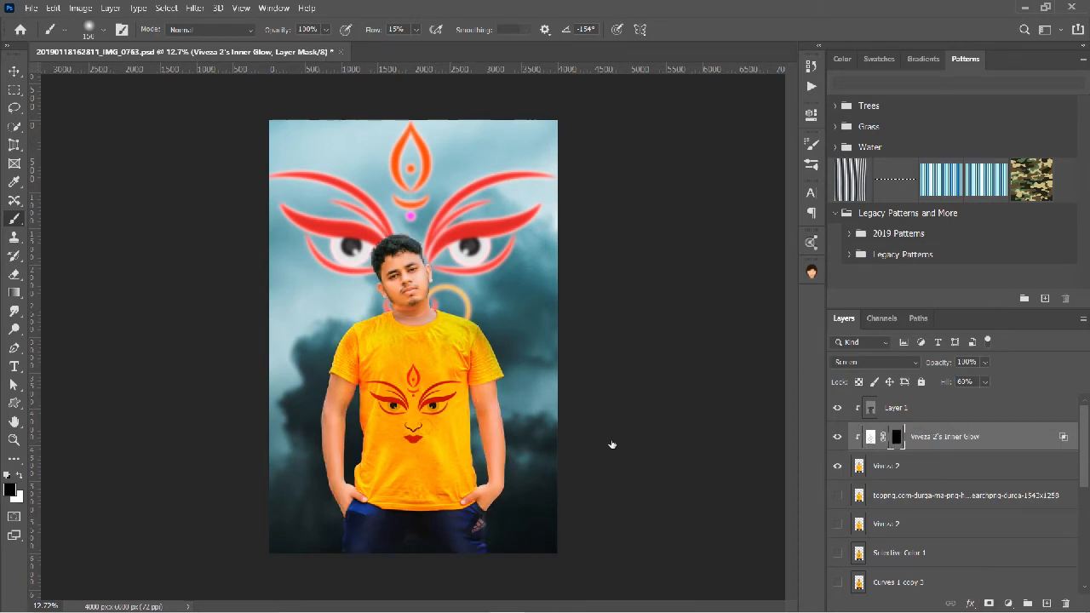
Paint white at 100% flow on the Inner Glow layer's mask along the man's shoulders, arms and trousers to reveal the rim light.
click(416, 31)
drag(419, 46, 481, 47)
click(15, 238)
click(15, 220)
click(18, 478)
mouse_move(452, 308)
mouse_down()
mouse_move(495, 333)
mouse_move(478, 319)
mouse_move(523, 391)
mouse_up()
drag(337, 345, 327, 404)
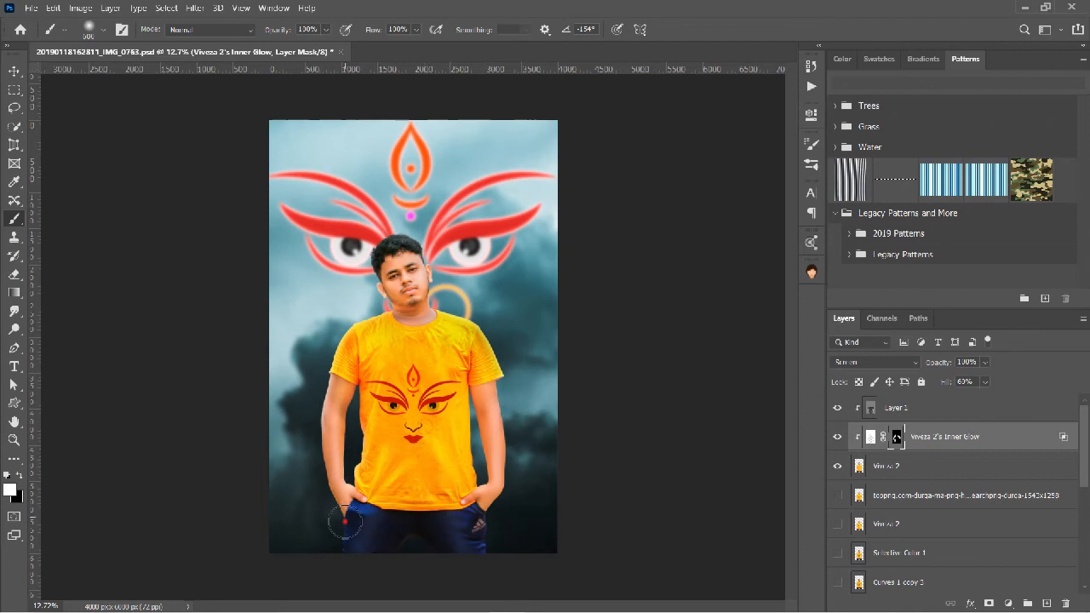
drag(341, 519, 352, 549)
drag(322, 418, 304, 451)
Create a new empty layer above the man's shading layer.
scroll(425, 369, up, 2)
scroll(429, 367, down, 1)
scroll(429, 367, up, 1)
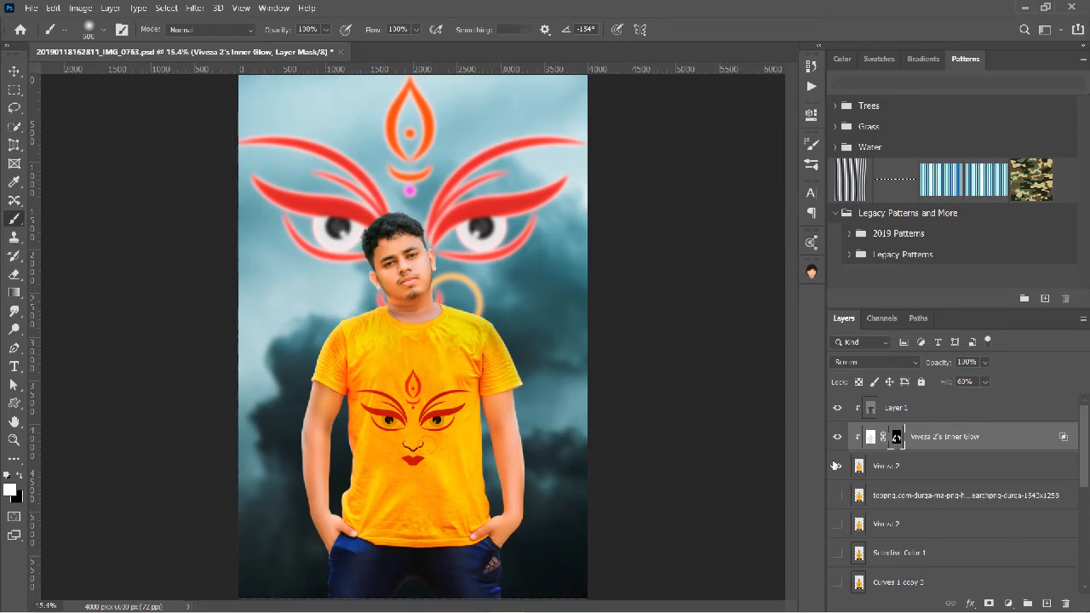
key(ctrl+shift+alt+n)
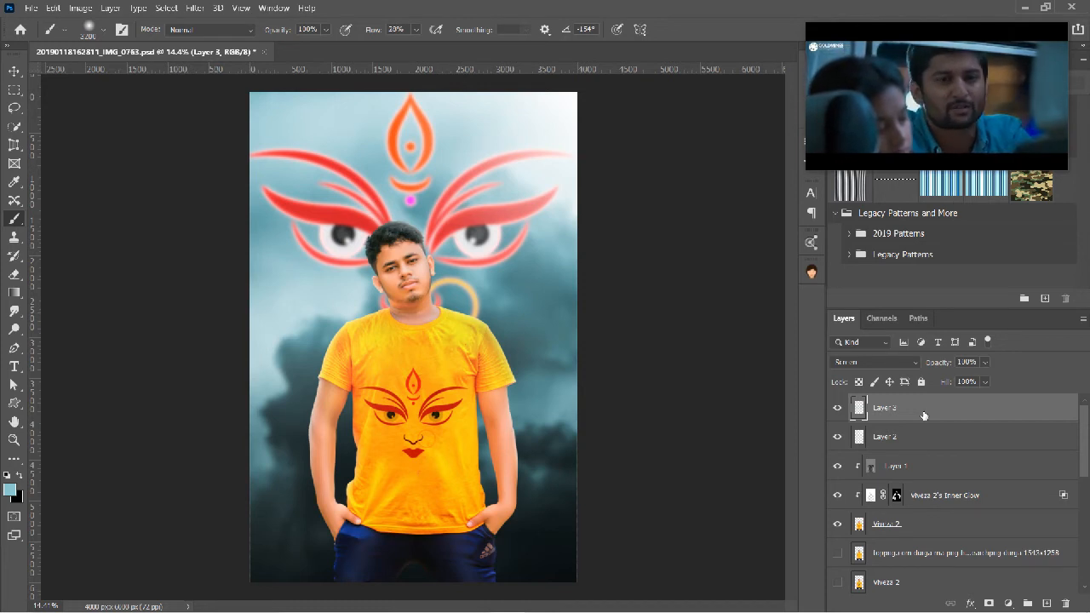
Select the Soft Light shading layer, Layer 1, and set the foreground color to white (ffffff).
click(873, 468)
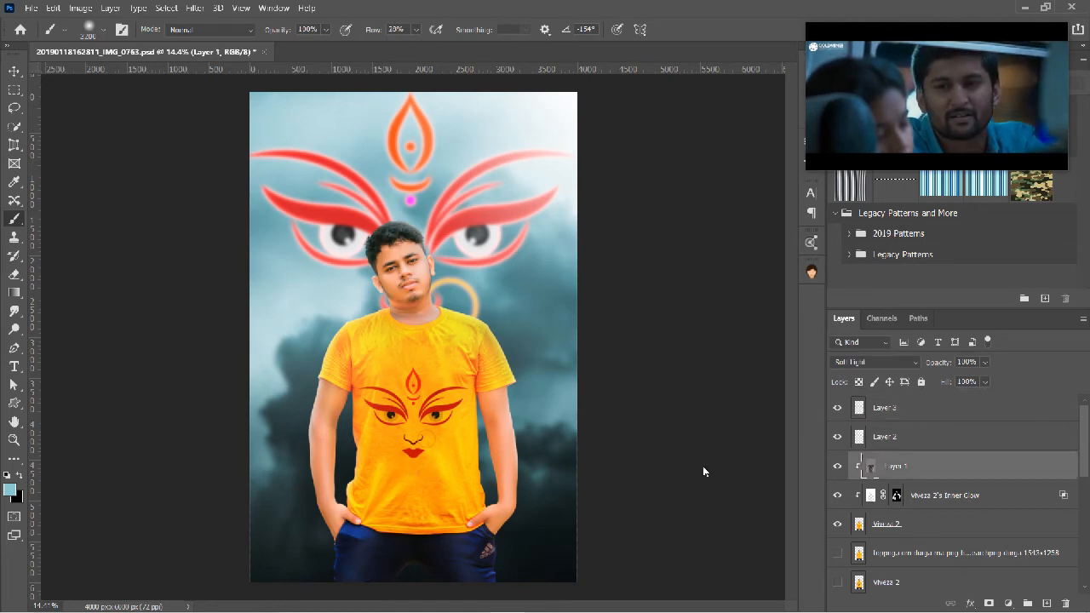
click(10, 490)
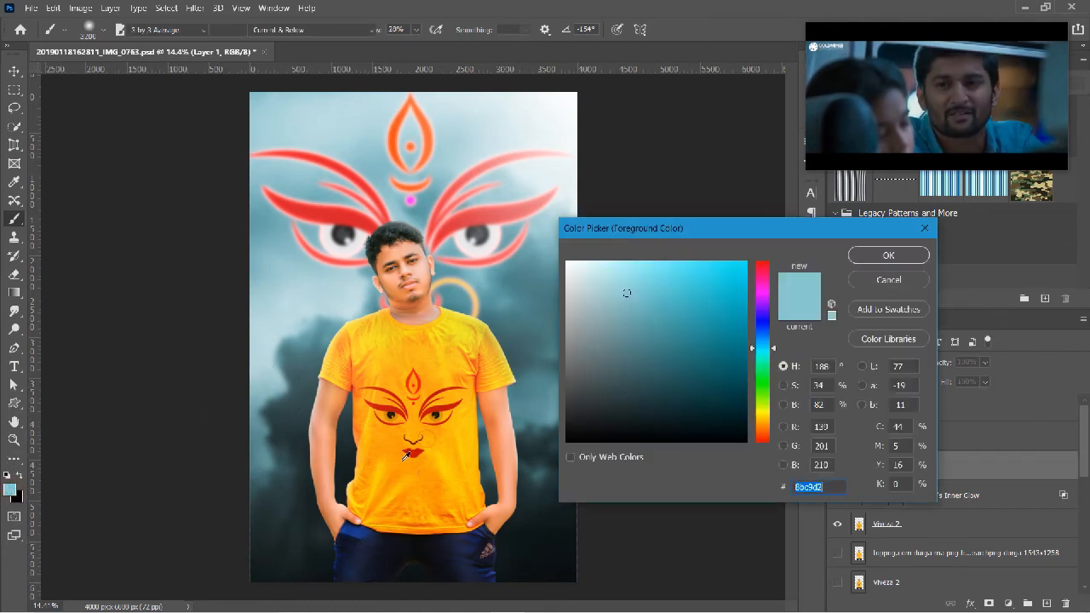
click(568, 263)
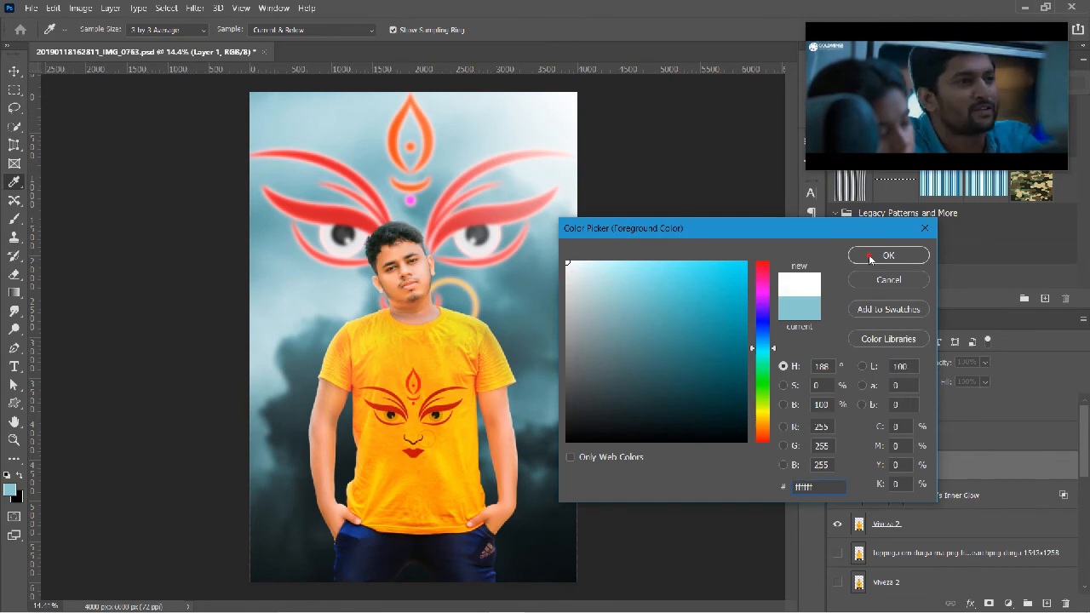
click(869, 259)
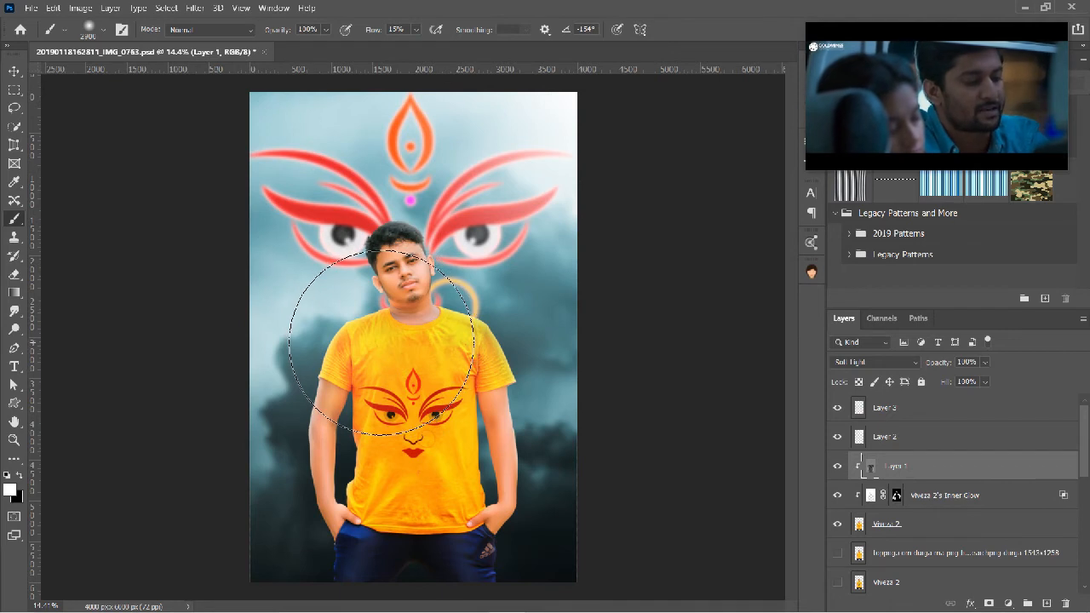
Shrink the oversized brush to a few hundred pixels for touching up the highlights on the man.
key(bracketleft)
key(bracketleft)
key(bracketleft)
key(bracketleft)
key(bracketleft)
key(bracketleft)
key(bracketleft)
key(bracketleft)
key(bracketleft)
key(bracketleft)
key(bracketleft)
key(bracketleft)
key(bracketleft)
key(bracketleft)
key(bracketleft)
key(bracketleft)
key(bracketleft)
key(bracketleft)
key(bracketleft)
key(bracketleft)
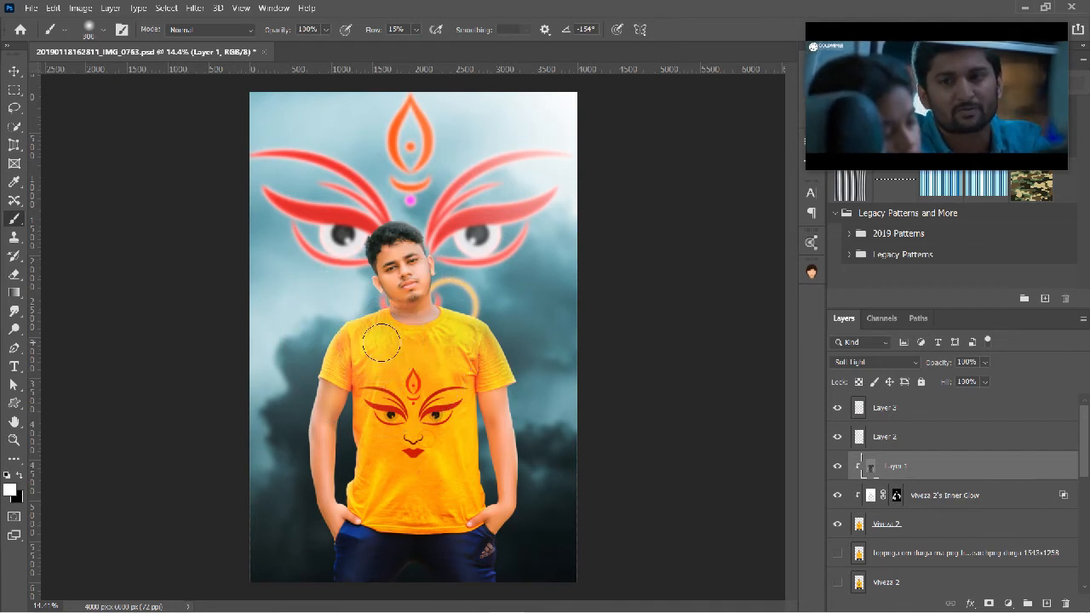
key(bracketright)
key(bracketright)
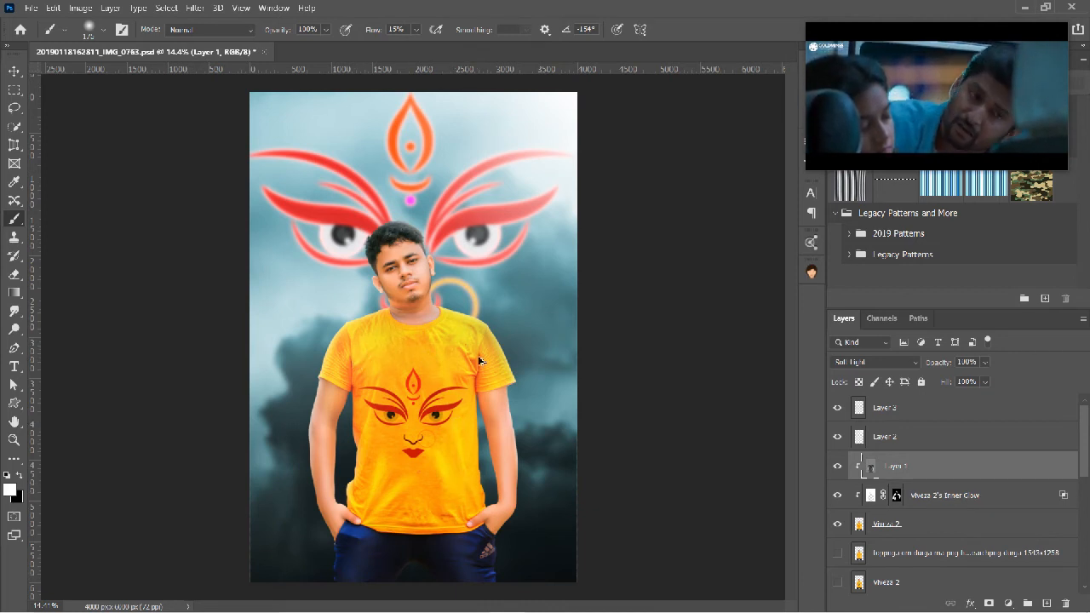
Stamp all visible layers into a new merged layer above Layer 3 and duplicate the merged layer.
scroll(479, 361, down, 6)
scroll(480, 361, up, 6)
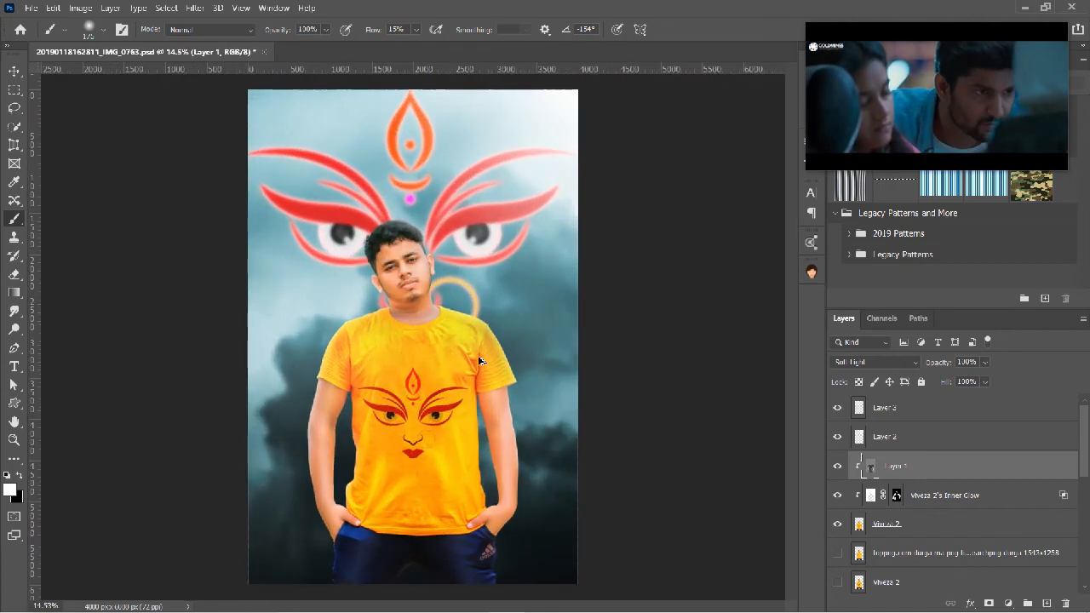
scroll(479, 361, down, 1)
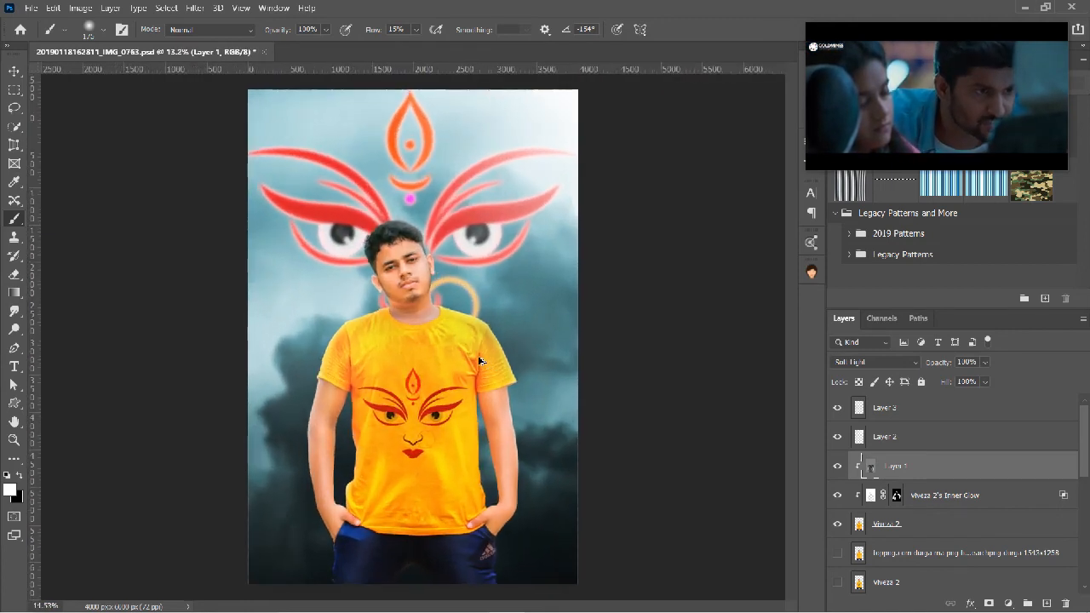
click(918, 417)
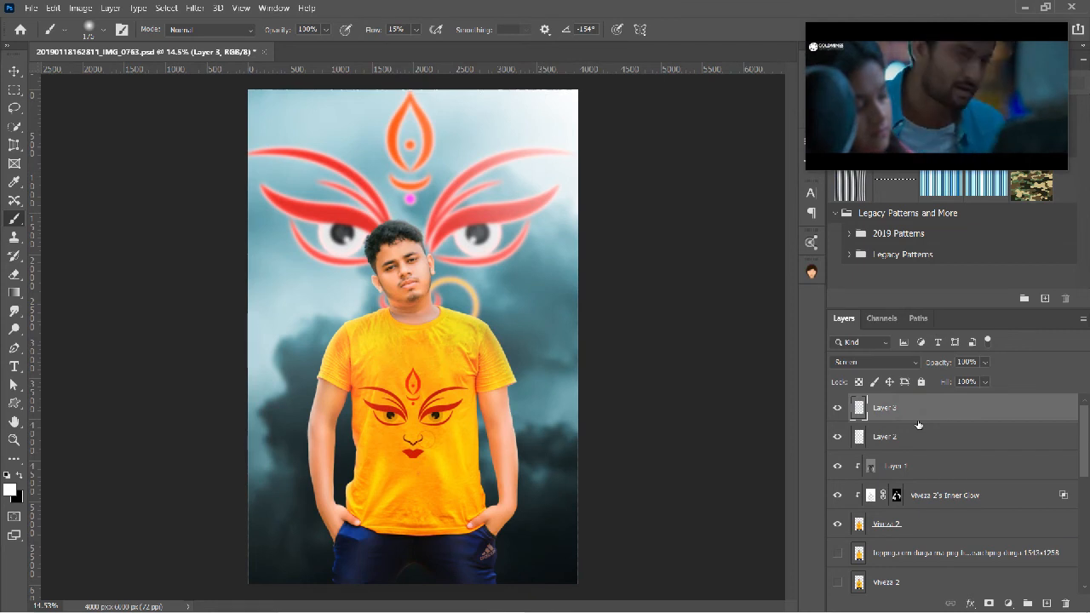
key(ctrl+shift+alt+n)
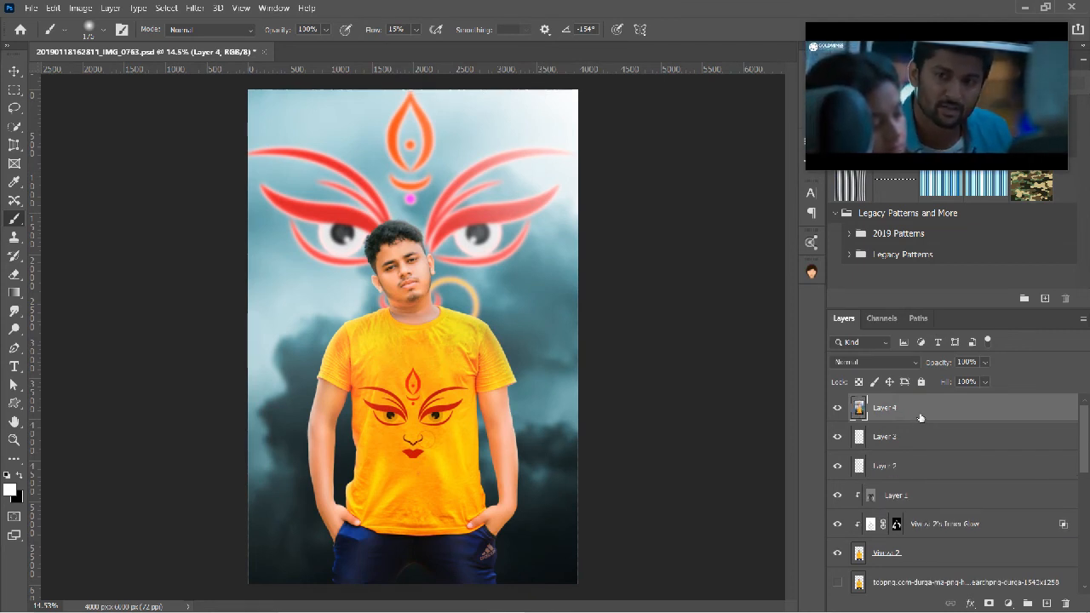
key(ctrl+j)
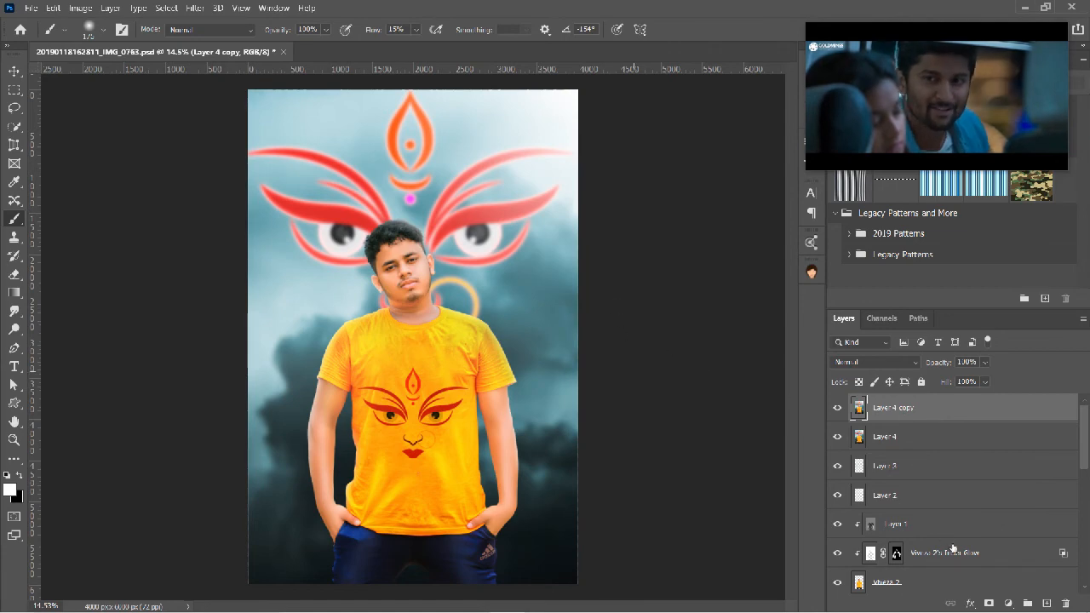
Add a Color Lookup adjustment layer above the merged copy using the FoggyNight.3DL 3DLUT file.
click(1008, 603)
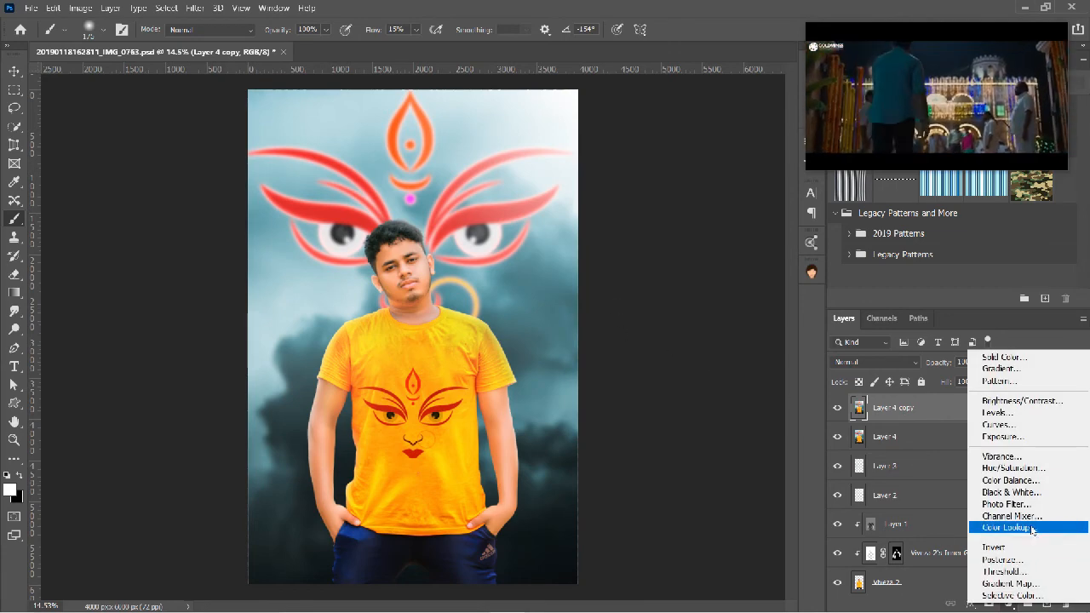
click(1030, 527)
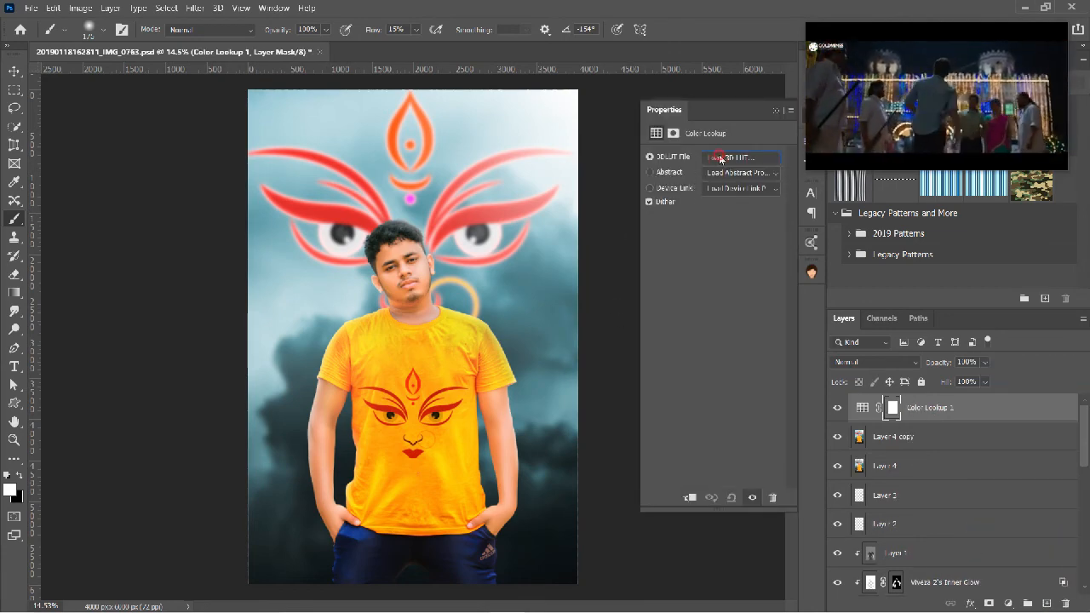
click(740, 158)
click(743, 342)
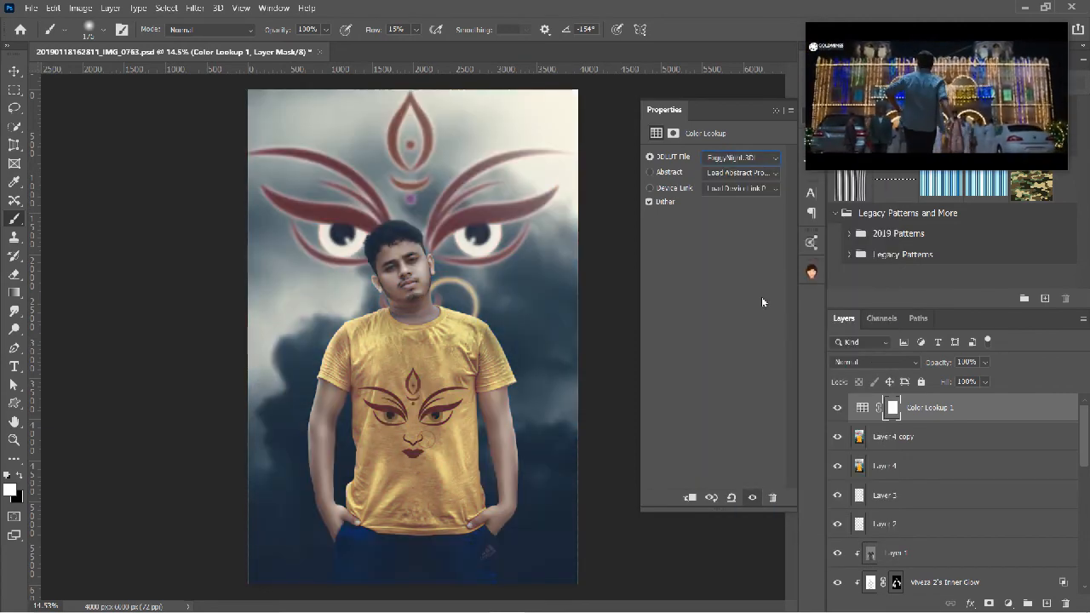
click(777, 110)
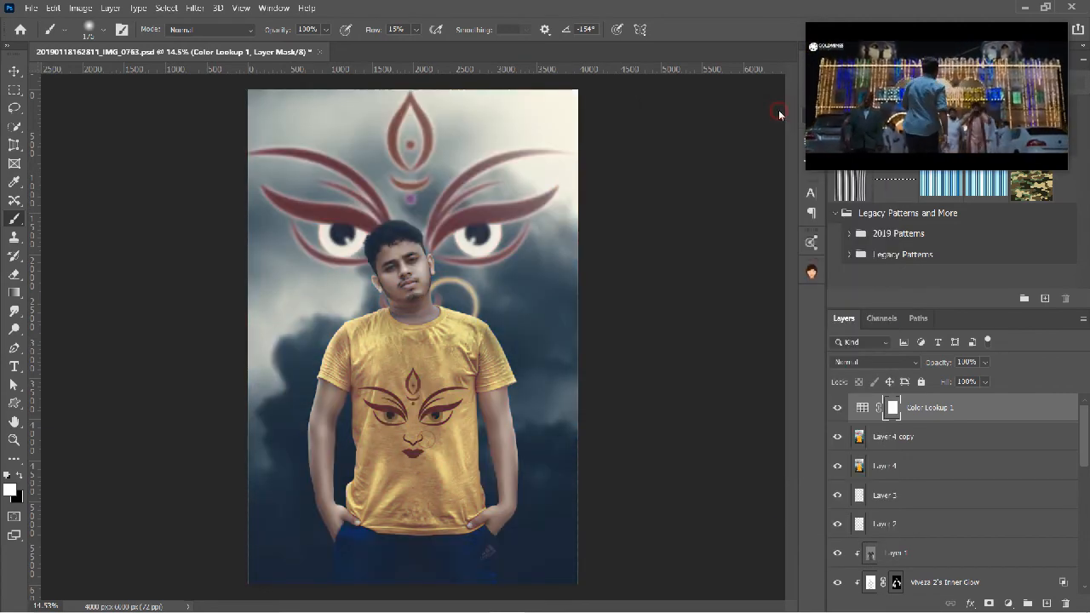
Lower the Color Lookup layer's opacity to 27%.
click(986, 382)
drag(991, 382, 952, 380)
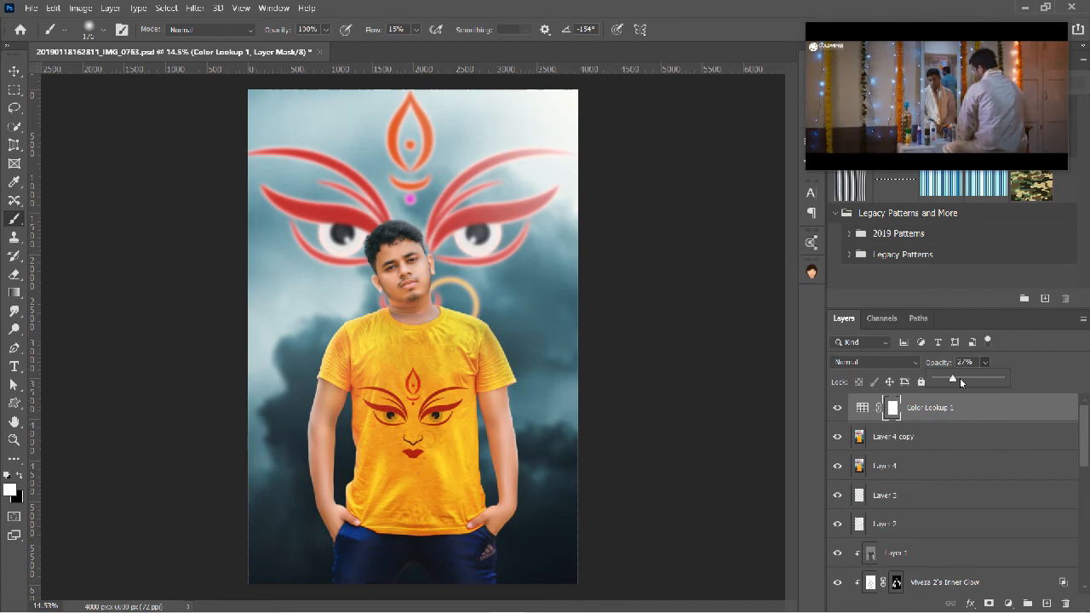
click(985, 364)
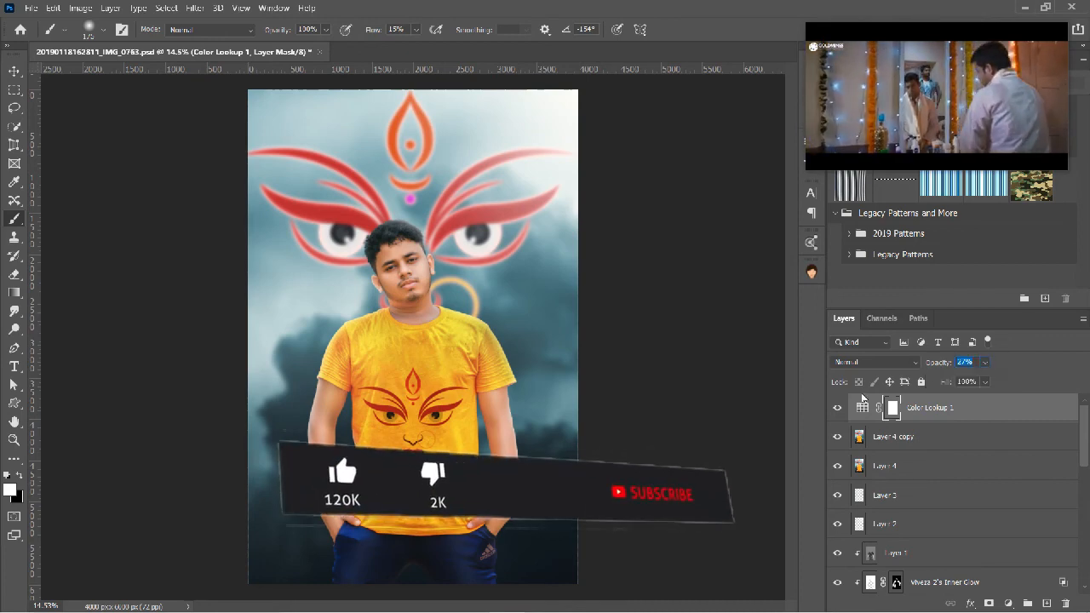
Compare the image with and without the Color Lookup adjustment by switching its visibility off and on.
click(838, 409)
click(838, 409)
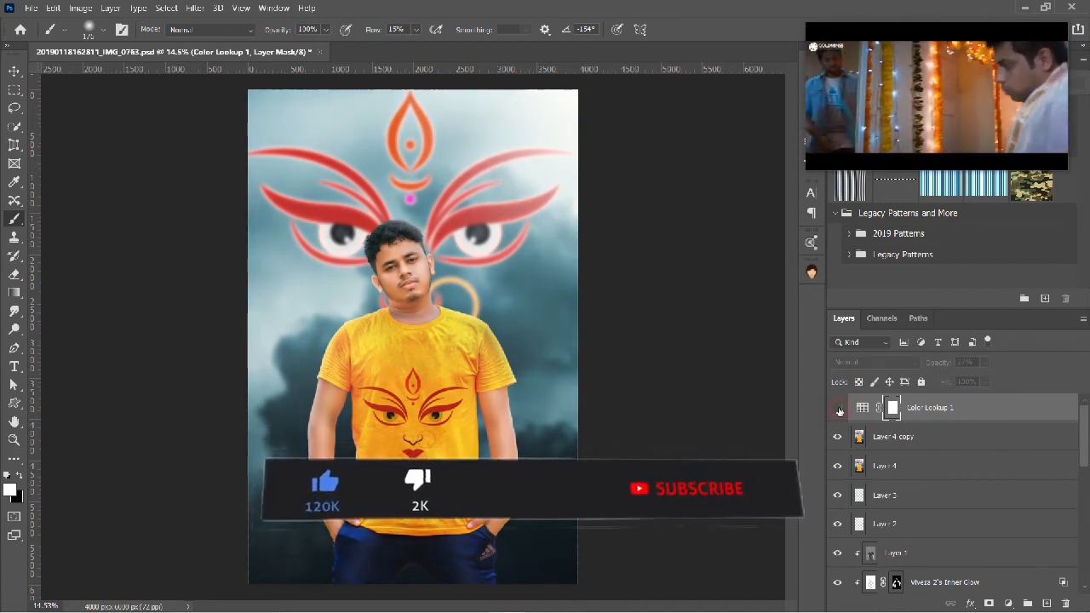
click(838, 410)
click(838, 410)
click(838, 410)
click(838, 410)
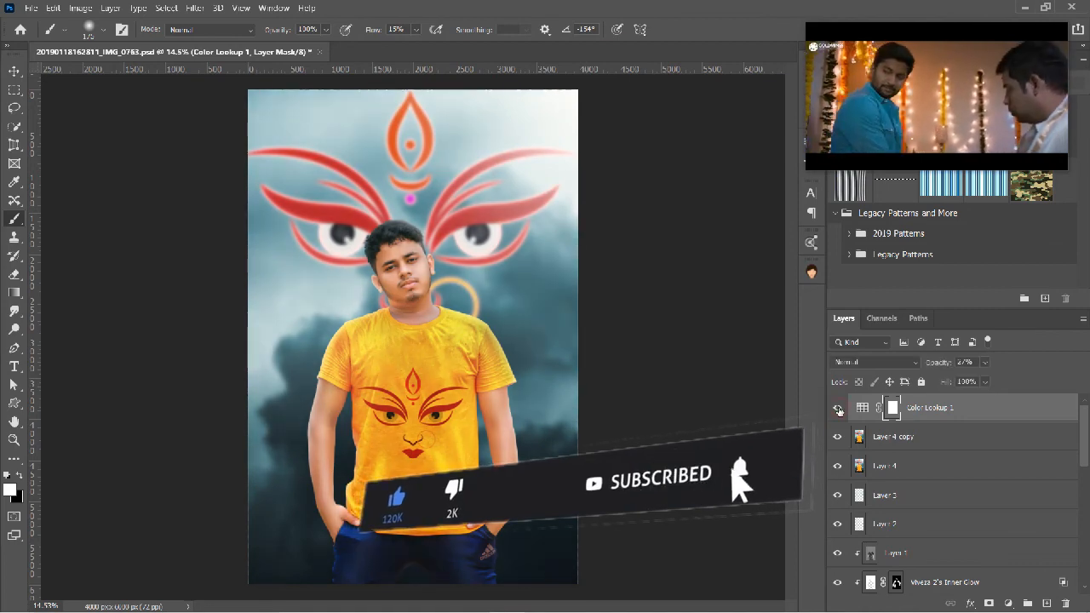
click(839, 410)
click(838, 410)
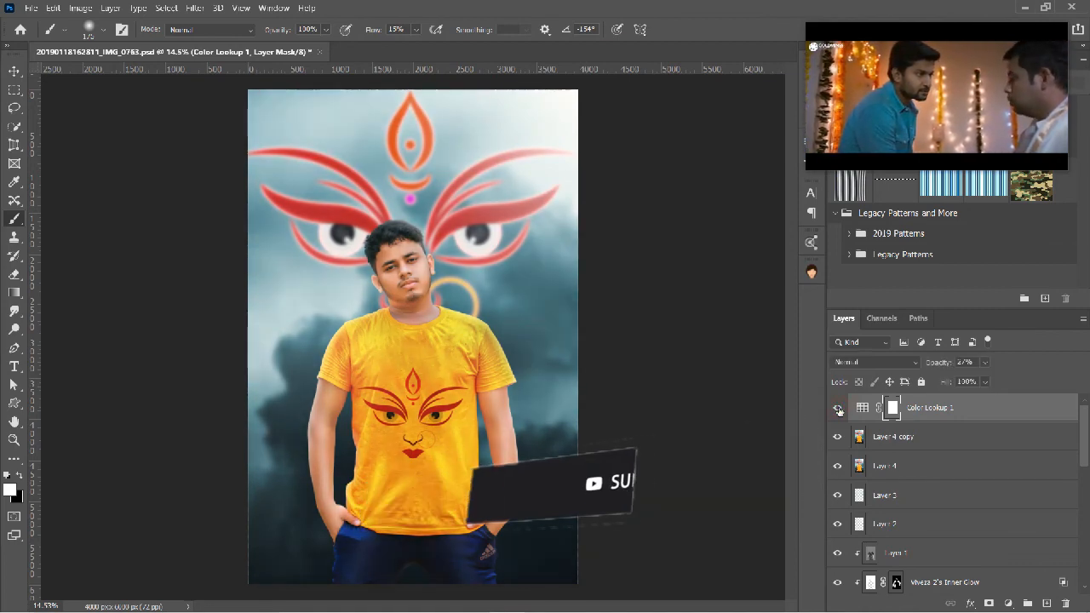
click(838, 410)
click(838, 410)
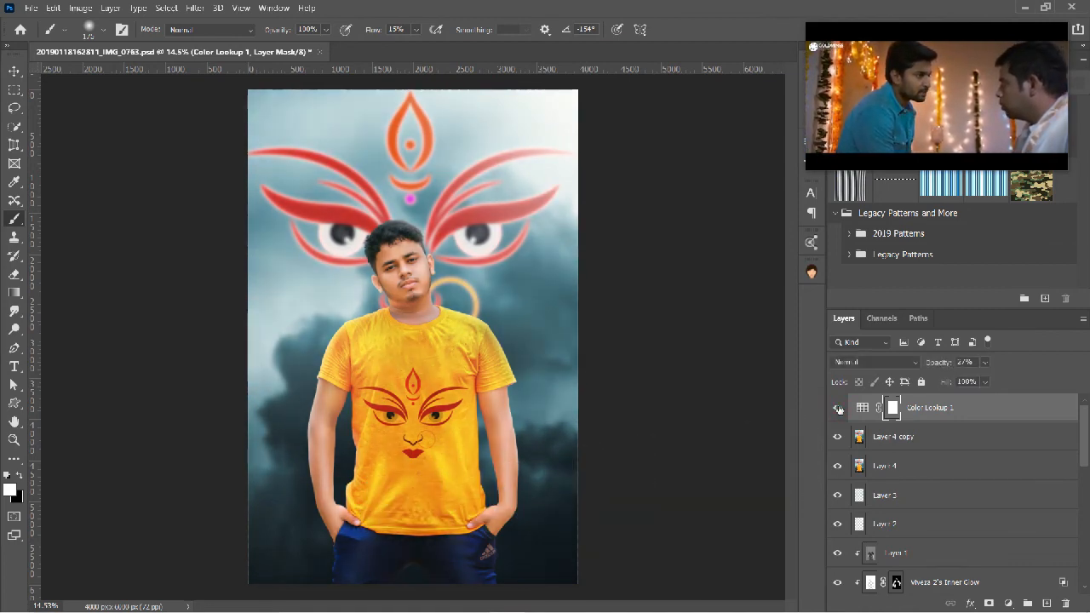